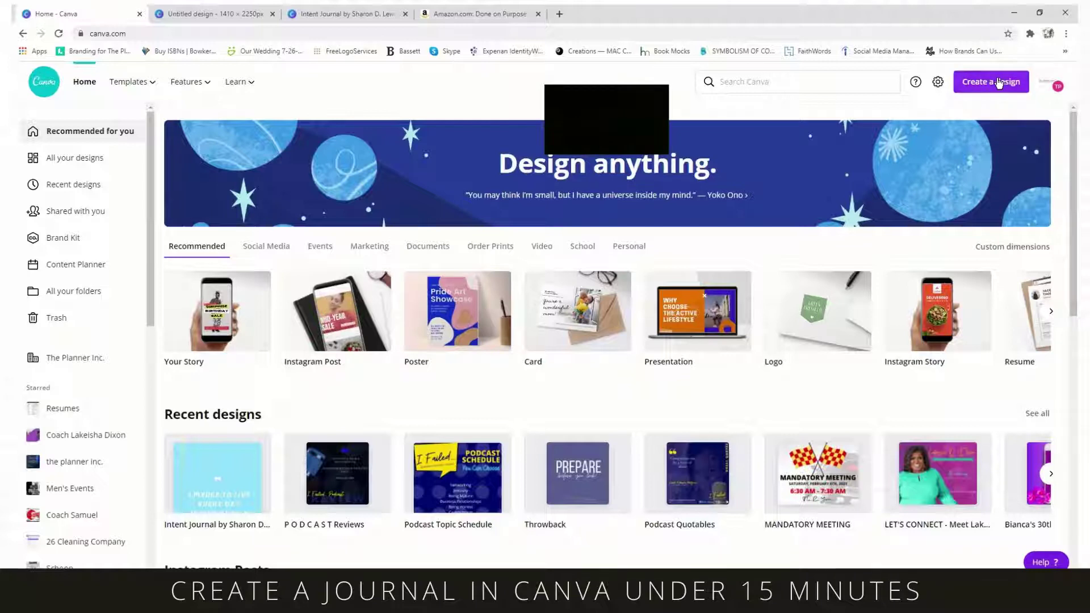
- Create a blank custom-size 1410 × 2250 px design and bring it up in the editor
{"action": "left_click", "coordinate": [999, 83]}
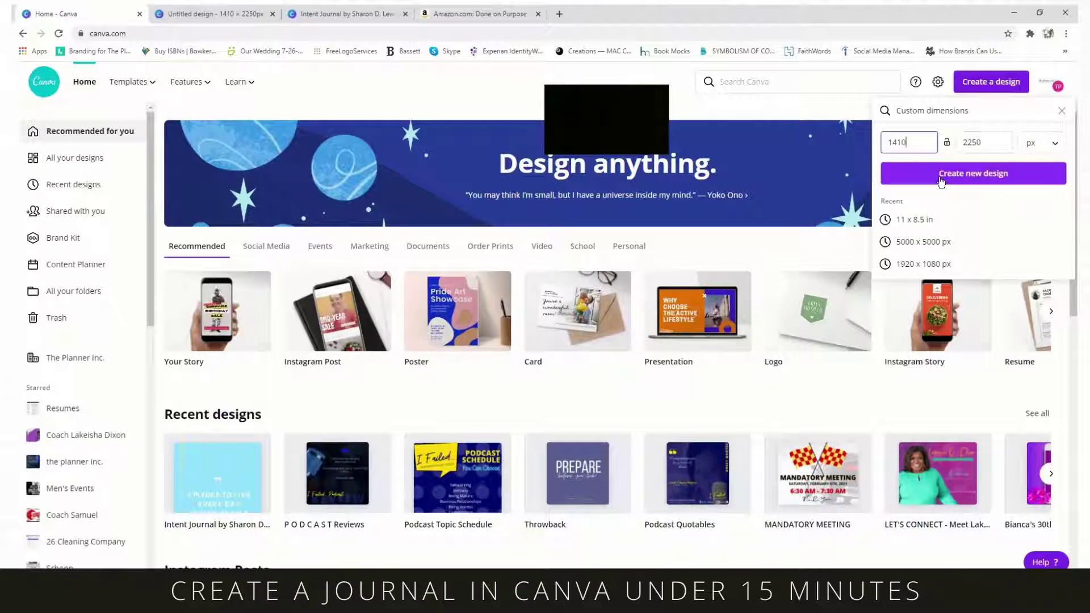
{"action": "left_click", "coordinate": [235, 15]}
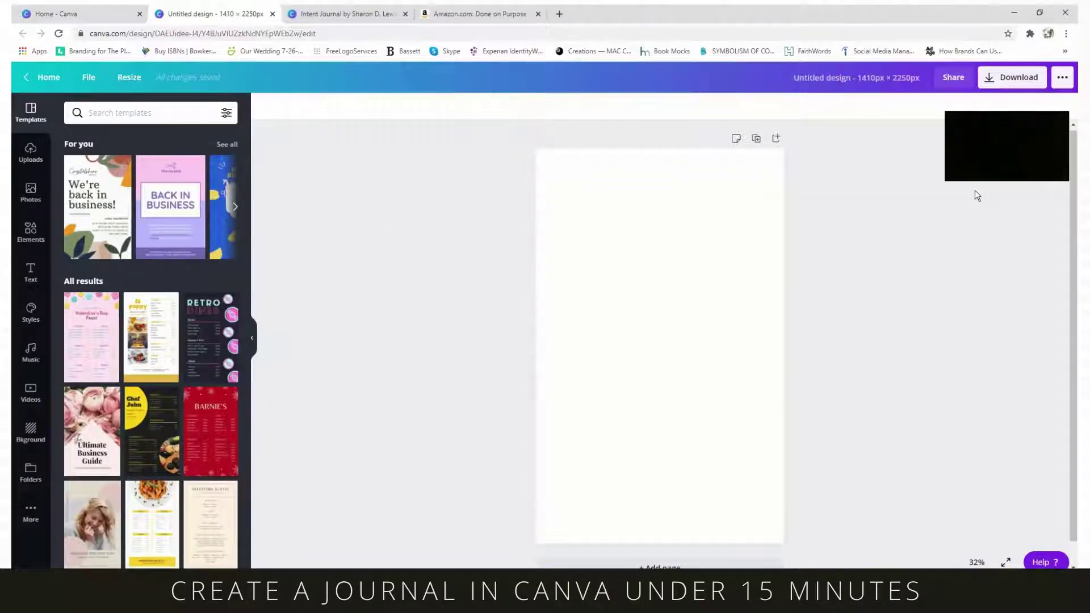
- Scroll through every page of the Intent Journal design, then back up to the top
{"action": "key", "text": "ctrl+Tab"}
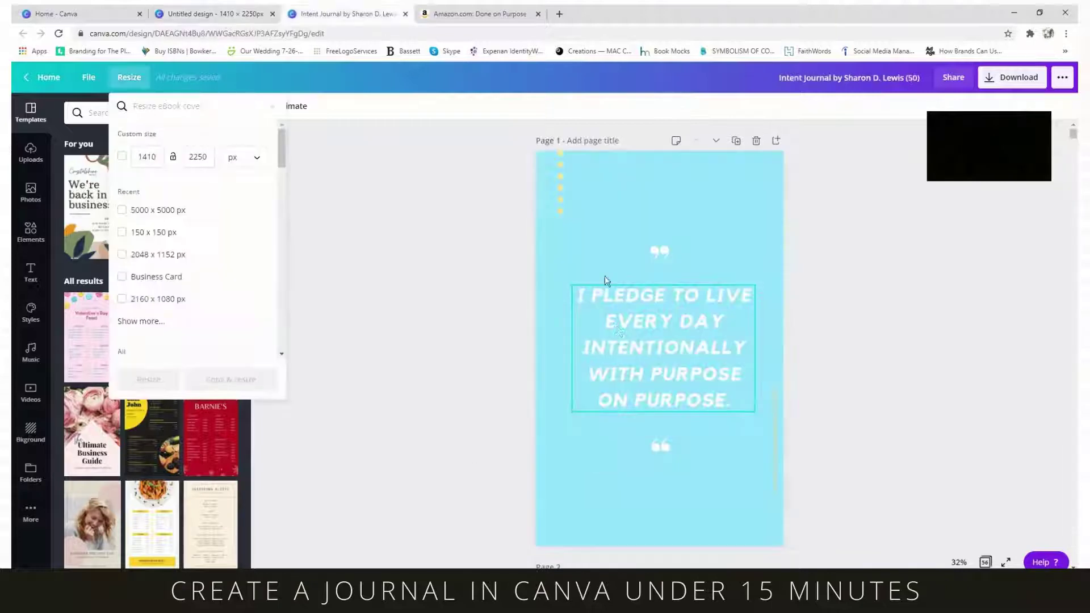
{"action": "left_click", "coordinate": [434, 302]}
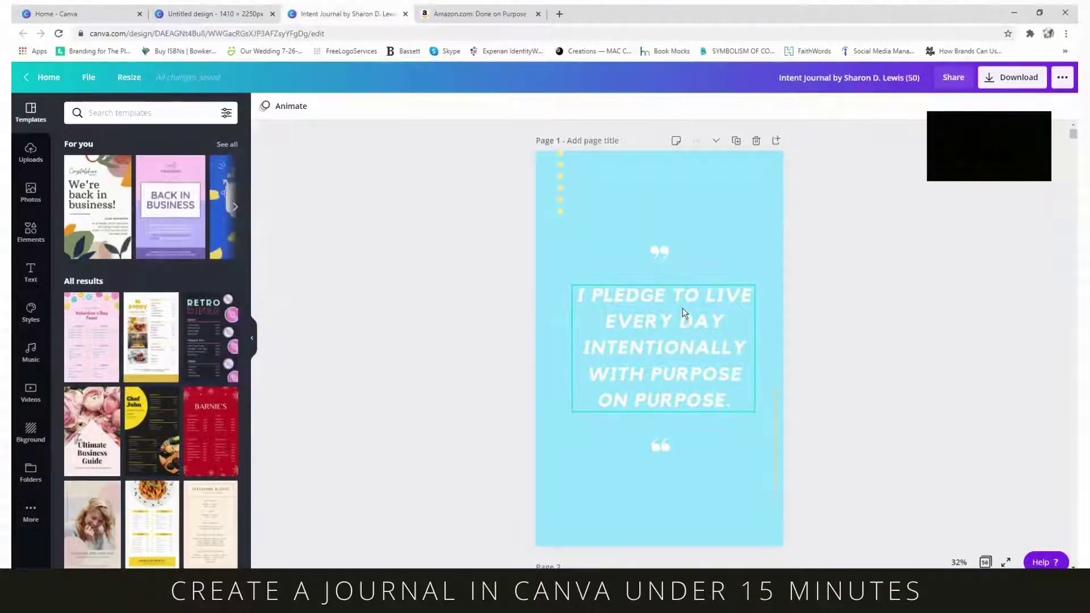
{"action": "scroll", "coordinate": [685, 309], "scroll_direction": "down", "scroll_amount": 8}
{"action": "scroll", "coordinate": [685, 311], "scroll_direction": "down", "scroll_amount": 8}
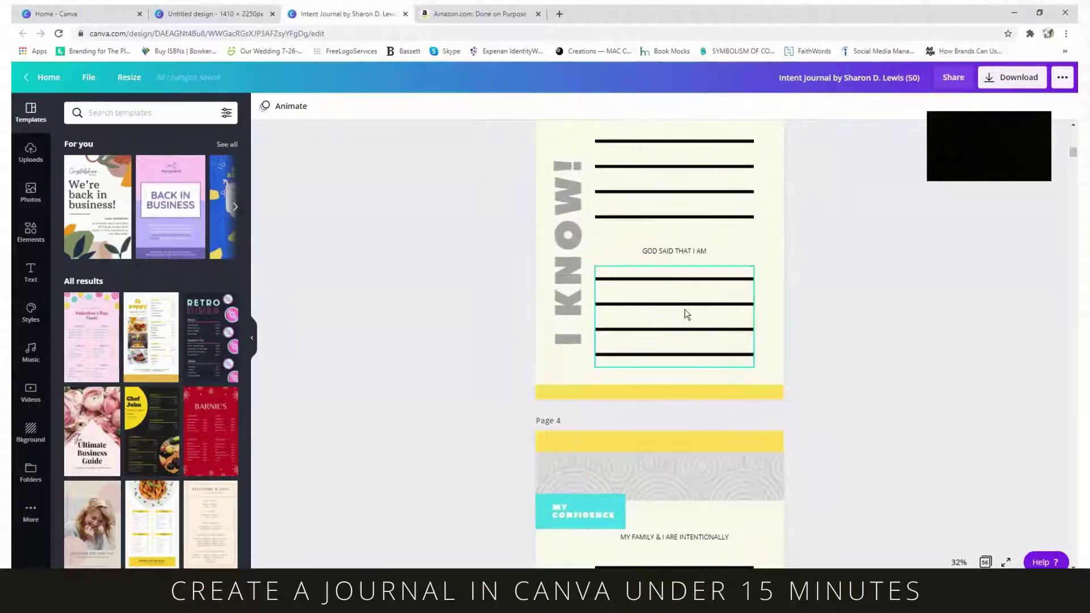
{"action": "scroll", "coordinate": [684, 309], "scroll_direction": "down", "scroll_amount": 8}
{"action": "scroll", "coordinate": [685, 310], "scroll_direction": "down", "scroll_amount": 1}
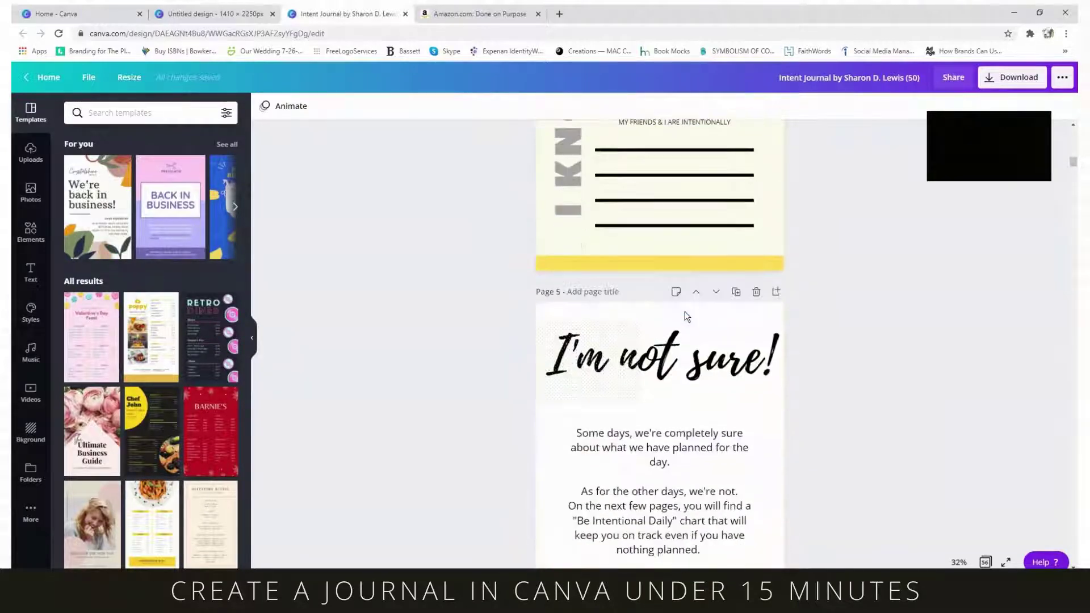
{"action": "scroll", "coordinate": [676, 379], "scroll_direction": "down", "scroll_amount": 8}
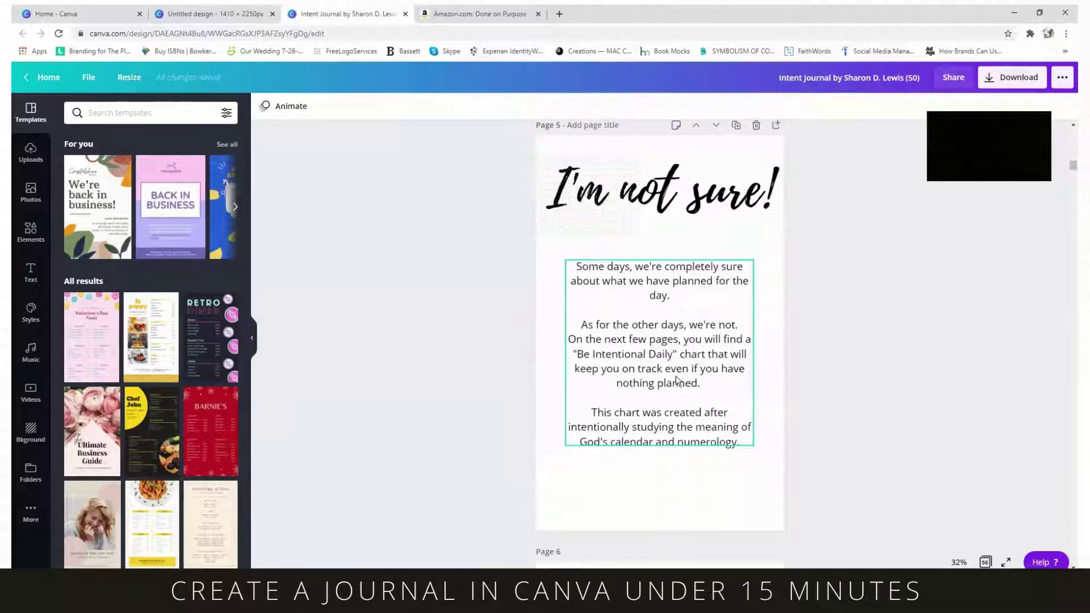
{"action": "scroll", "coordinate": [675, 379], "scroll_direction": "down", "scroll_amount": 10}
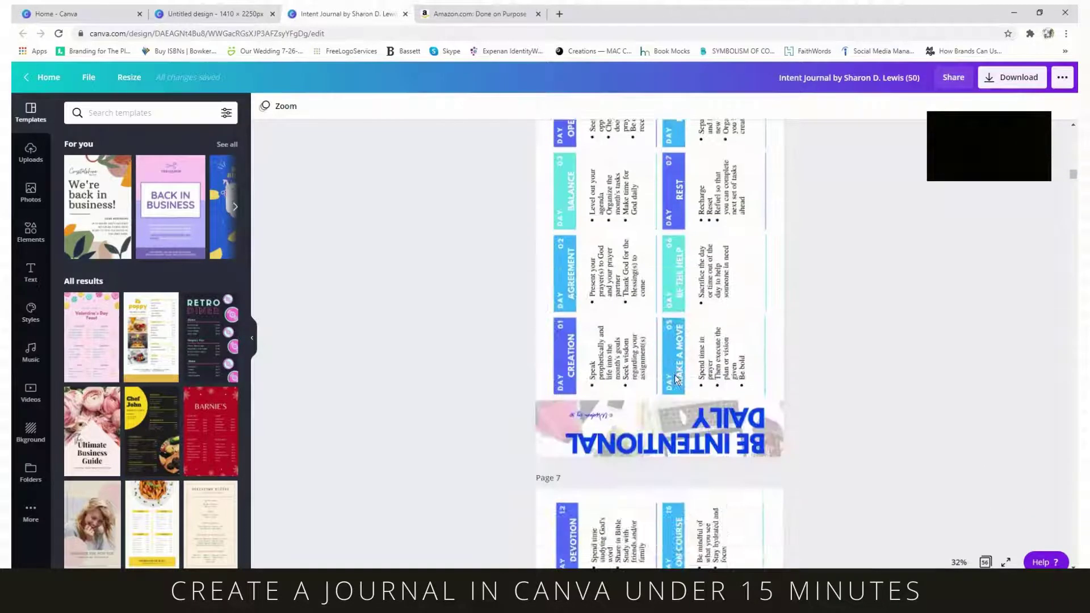
{"action": "scroll", "coordinate": [676, 379], "scroll_direction": "down", "scroll_amount": 4}
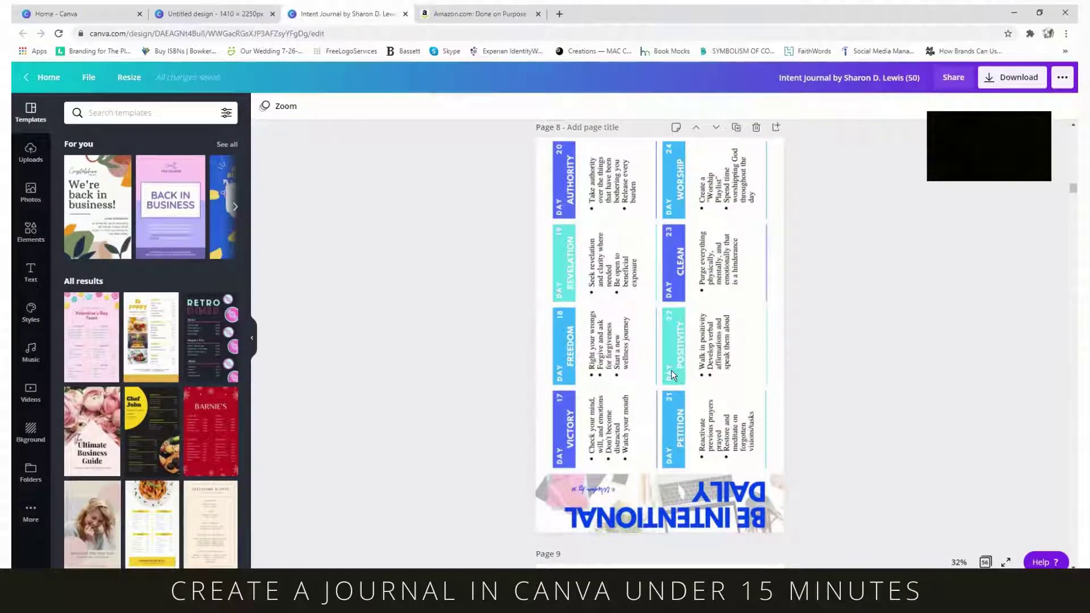
{"action": "scroll", "coordinate": [670, 369], "scroll_direction": "down", "scroll_amount": 10}
{"action": "scroll", "coordinate": [670, 369], "scroll_direction": "down", "scroll_amount": 8}
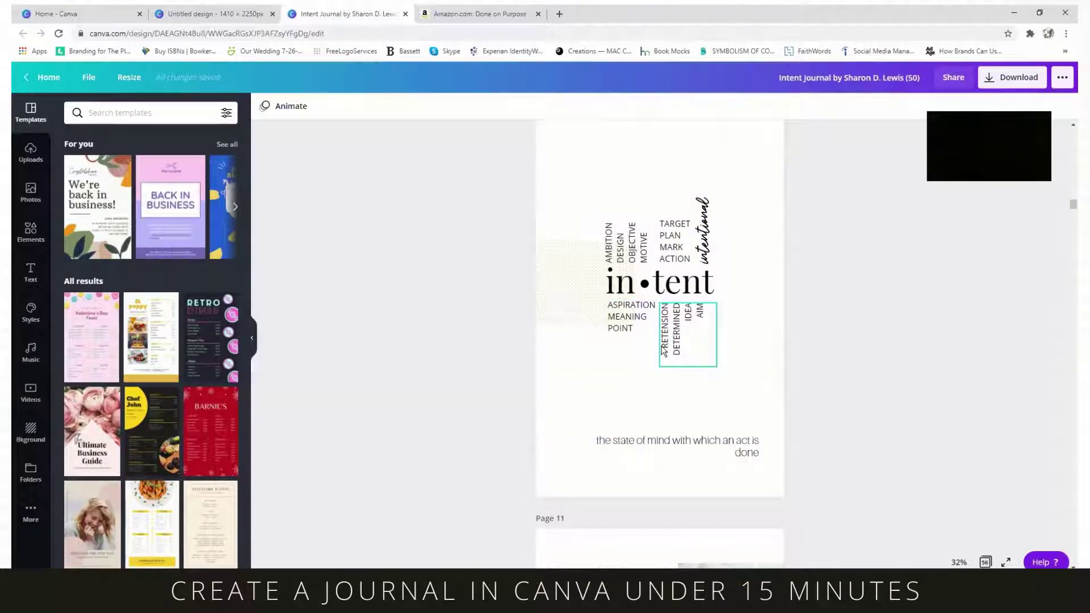
{"action": "scroll", "coordinate": [658, 345], "scroll_direction": "up", "scroll_amount": 15}
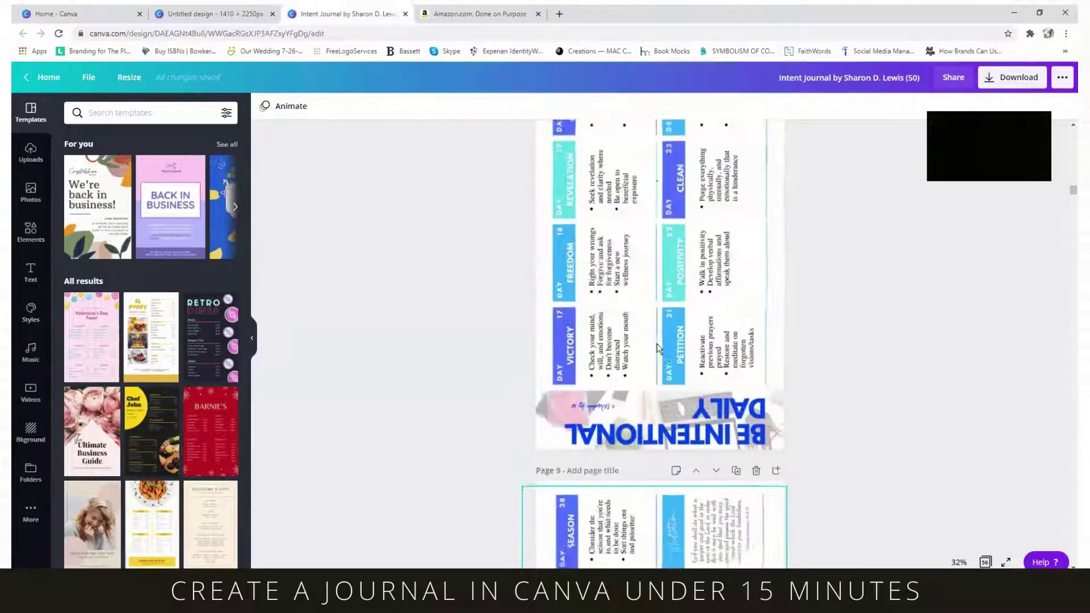
{"action": "scroll", "coordinate": [658, 348], "scroll_direction": "up", "scroll_amount": 12}
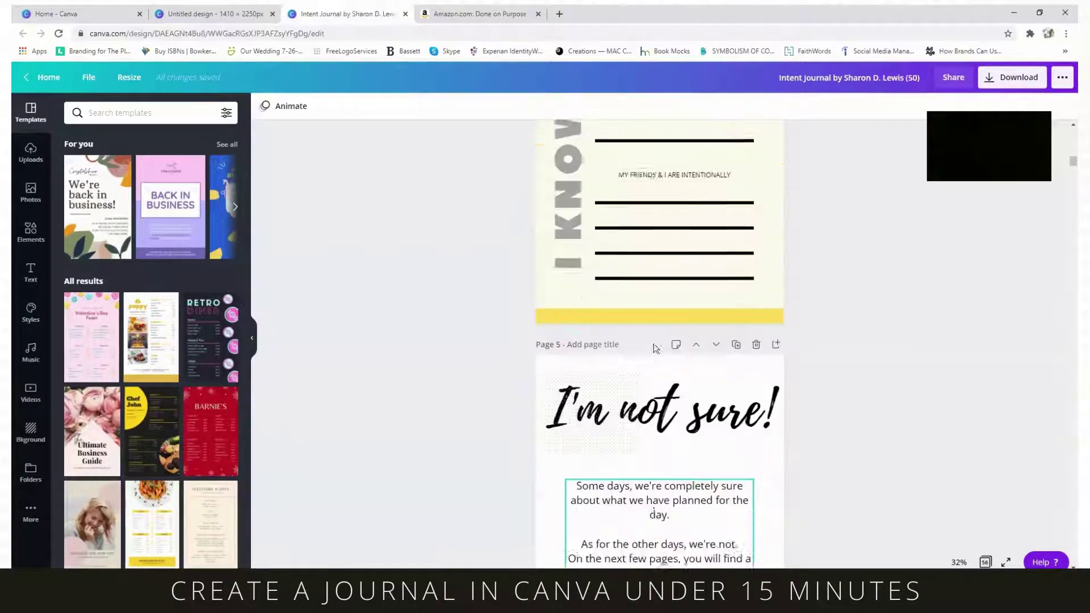
{"action": "scroll", "coordinate": [653, 347], "scroll_direction": "up", "scroll_amount": 10}
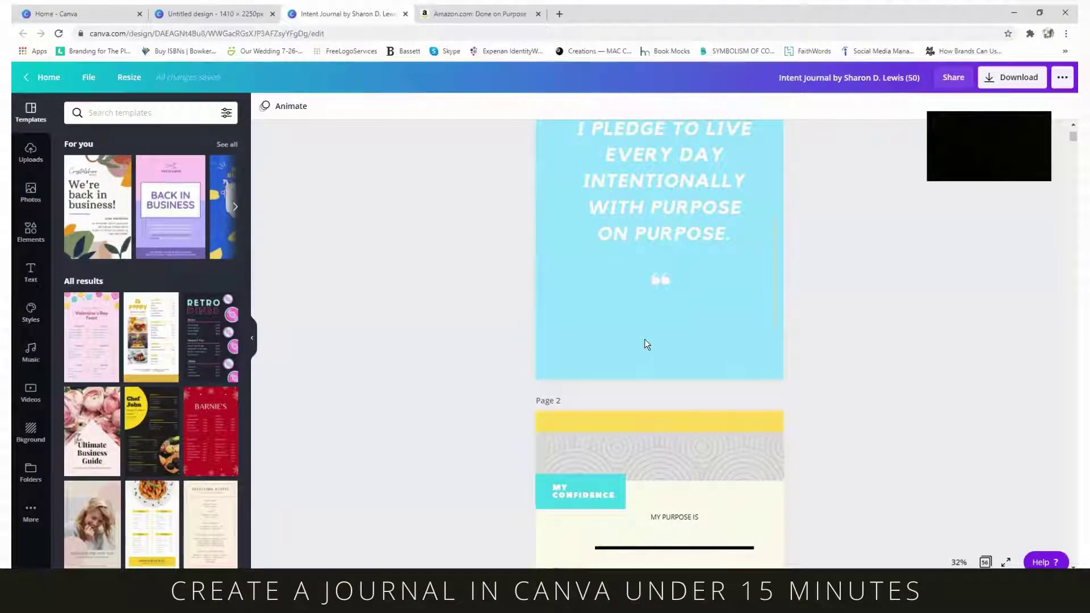
{"action": "scroll", "coordinate": [645, 339], "scroll_direction": "up", "scroll_amount": 3}
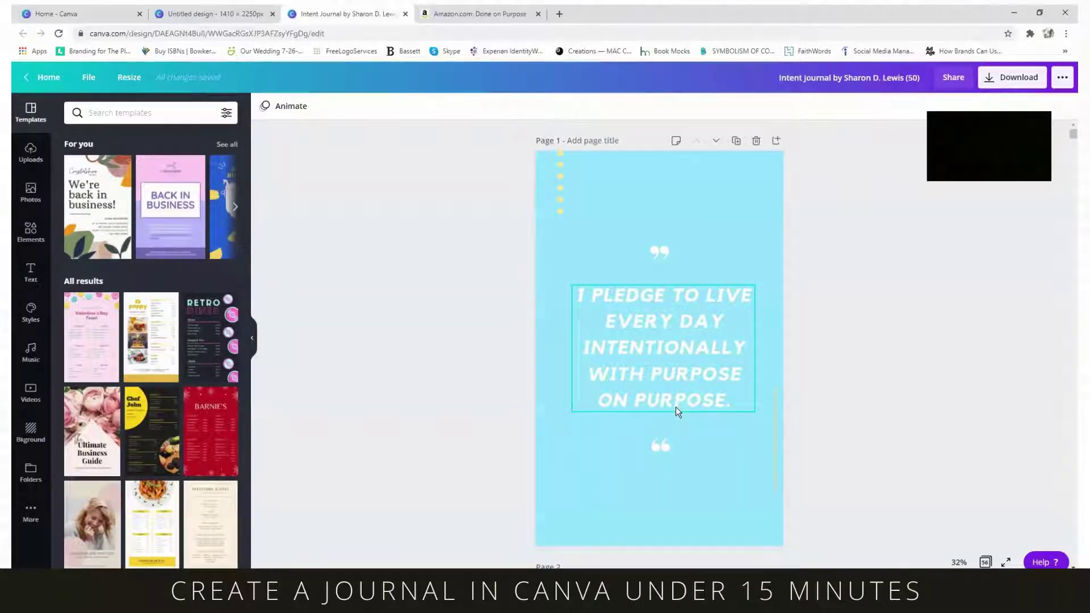
{"action": "scroll", "coordinate": [750, 287], "scroll_direction": "down", "scroll_amount": 1}
{"action": "scroll", "coordinate": [766, 312], "scroll_direction": "down", "scroll_amount": 2}
{"action": "scroll", "coordinate": [786, 343], "scroll_direction": "up", "scroll_amount": 3}
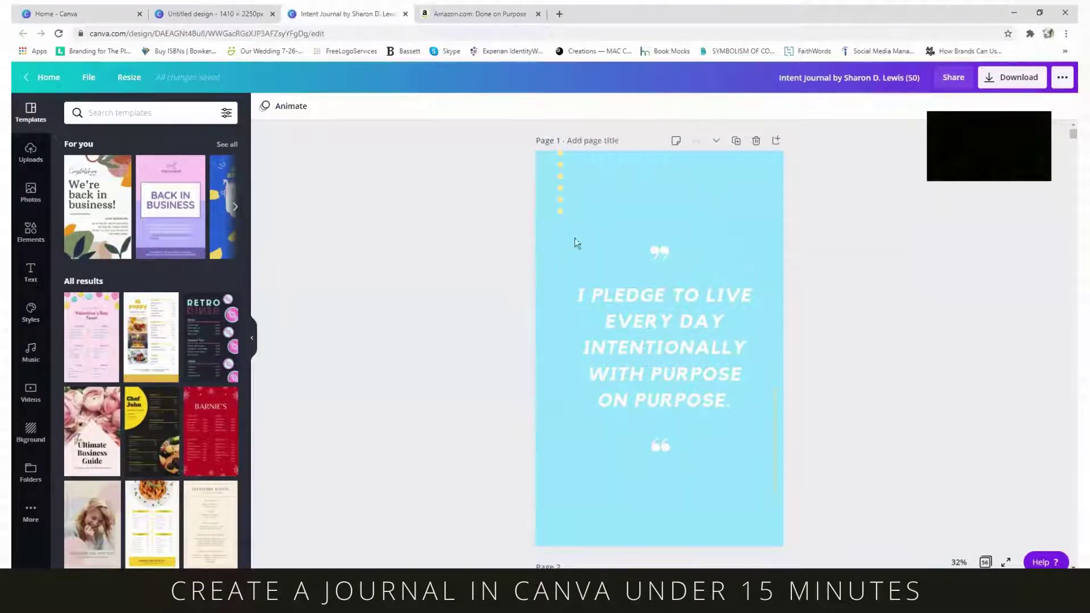
{"action": "scroll", "coordinate": [715, 476], "scroll_direction": "down", "scroll_amount": 4}
{"action": "scroll", "coordinate": [717, 482], "scroll_direction": "up", "scroll_amount": 4}
{"action": "left_click", "coordinate": [986, 562]}
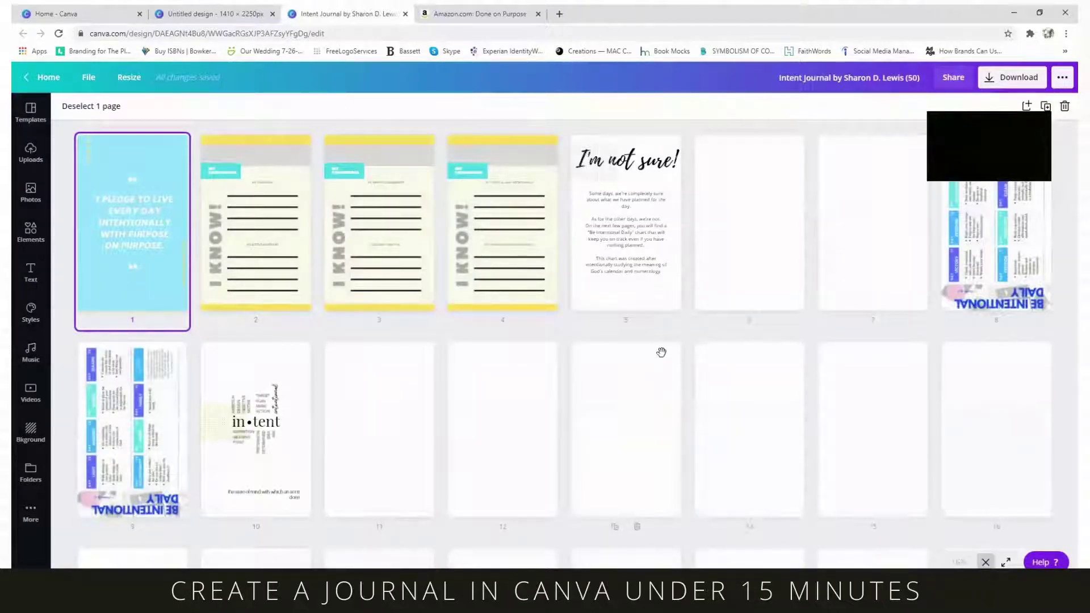
{"action": "scroll", "coordinate": [661, 351], "scroll_direction": "down", "scroll_amount": 5}
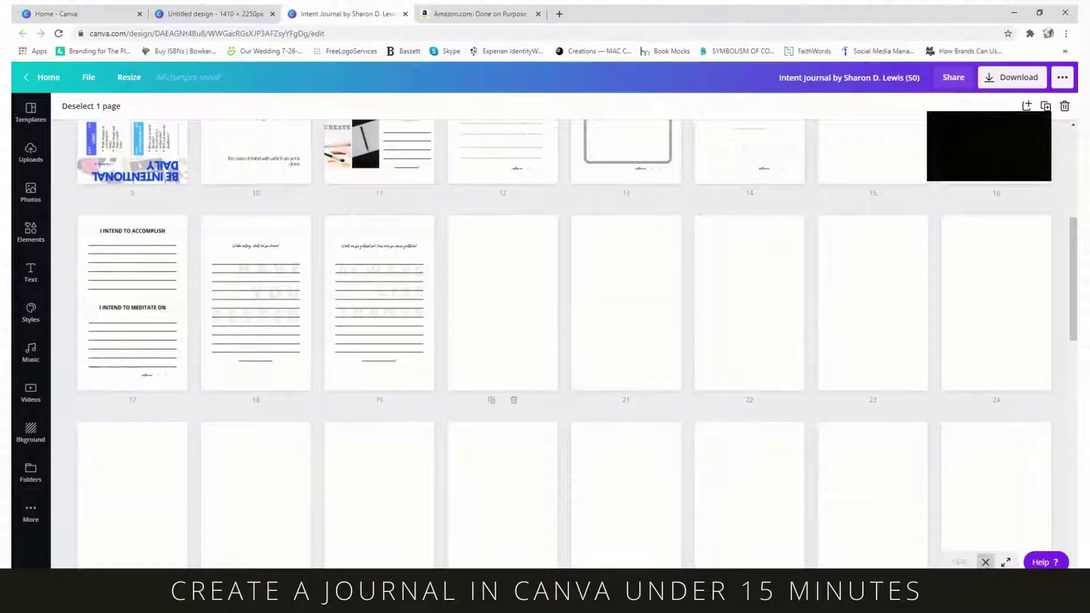
{"action": "scroll", "coordinate": [912, 385], "scroll_direction": "down", "scroll_amount": 3}
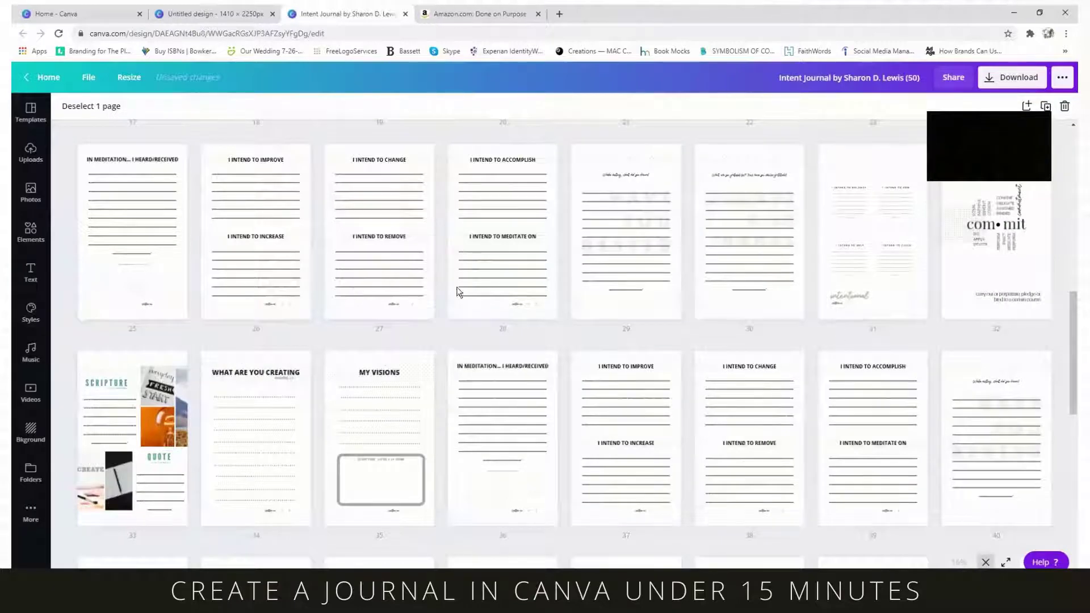
{"action": "key", "text": "Escape"}
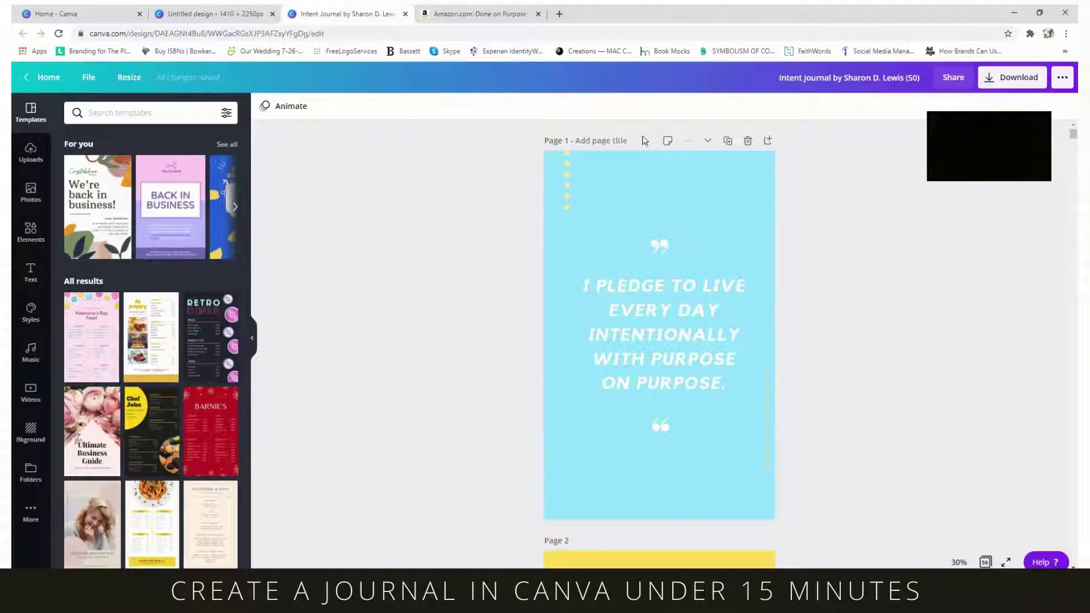
{"action": "left_click", "coordinate": [89, 82]}
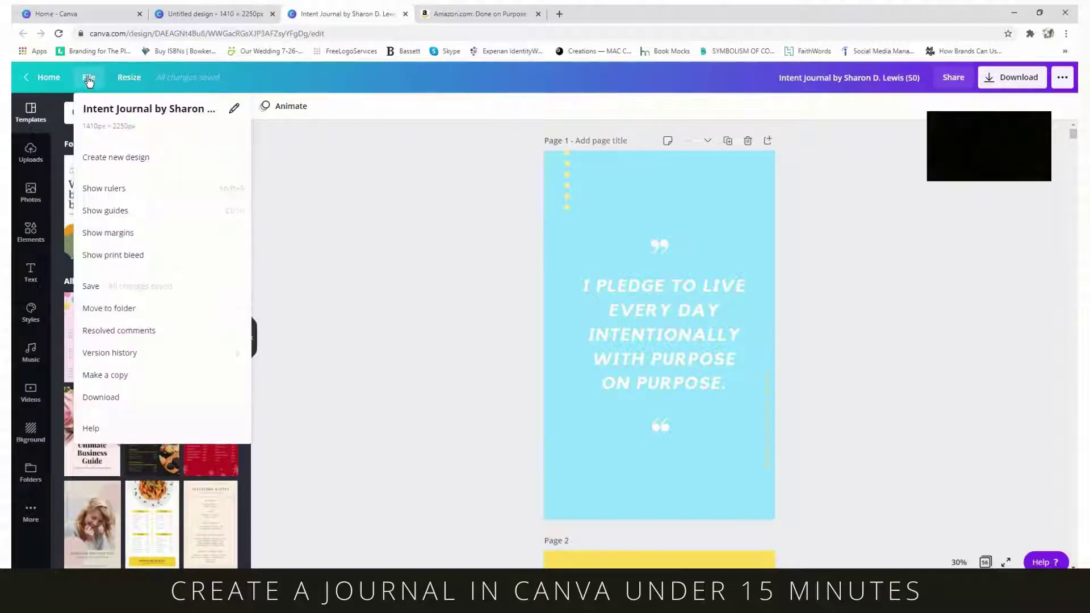
{"action": "left_click", "coordinate": [108, 239]}
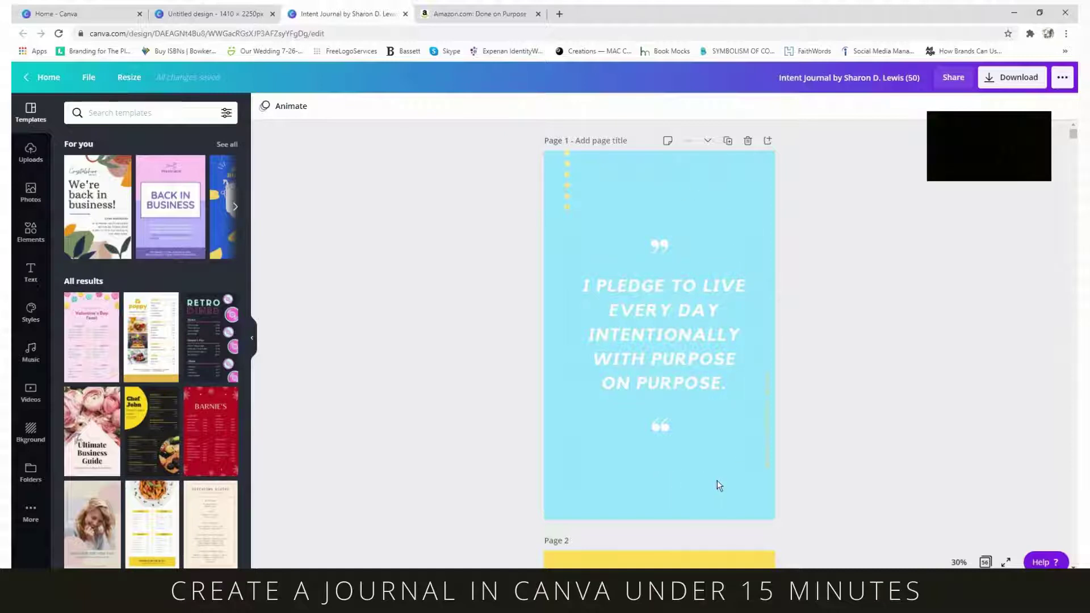
{"action": "left_click", "coordinate": [764, 160]}
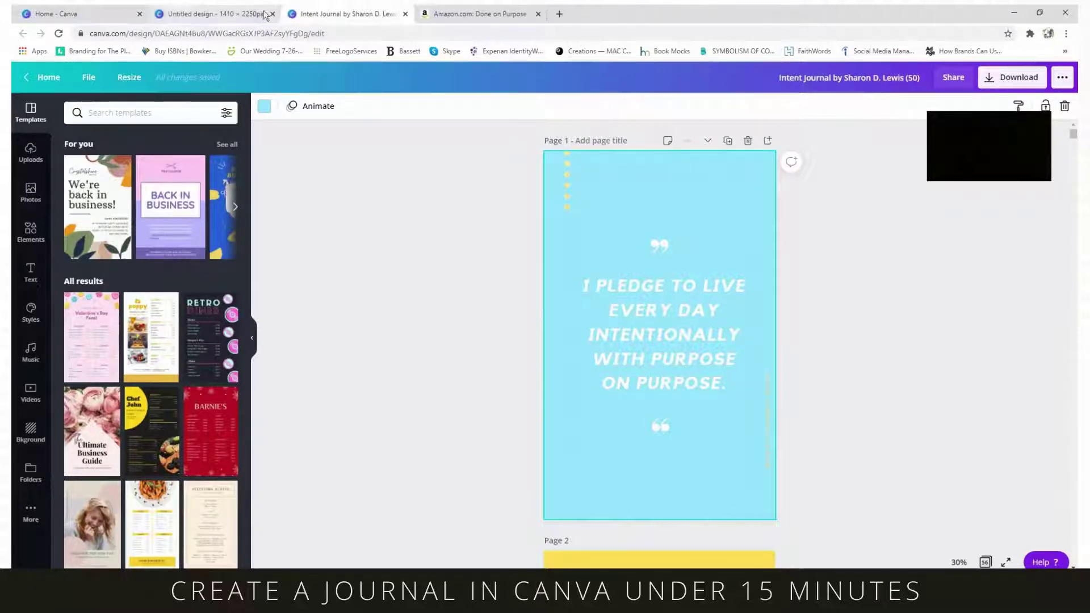
- Fill the untitled design's page with the Laurane's Spa purple swatch and add a second purple page
{"action": "left_click", "coordinate": [238, 15]}
{"action": "left_click", "coordinate": [564, 195]}
{"action": "left_click", "coordinate": [265, 108]}
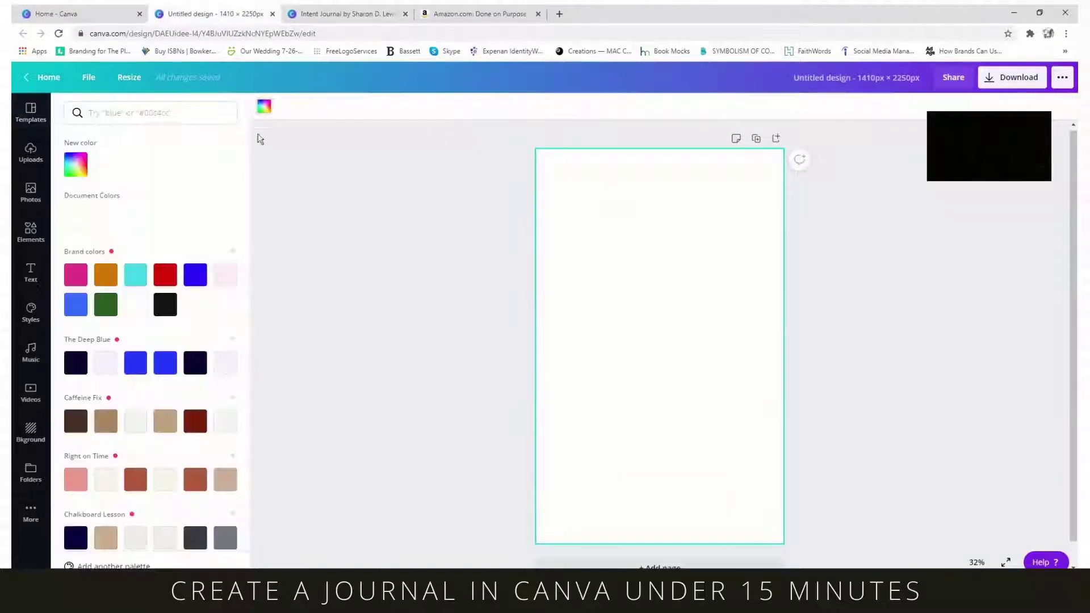
{"action": "scroll", "coordinate": [156, 349], "scroll_direction": "down", "scroll_amount": 5}
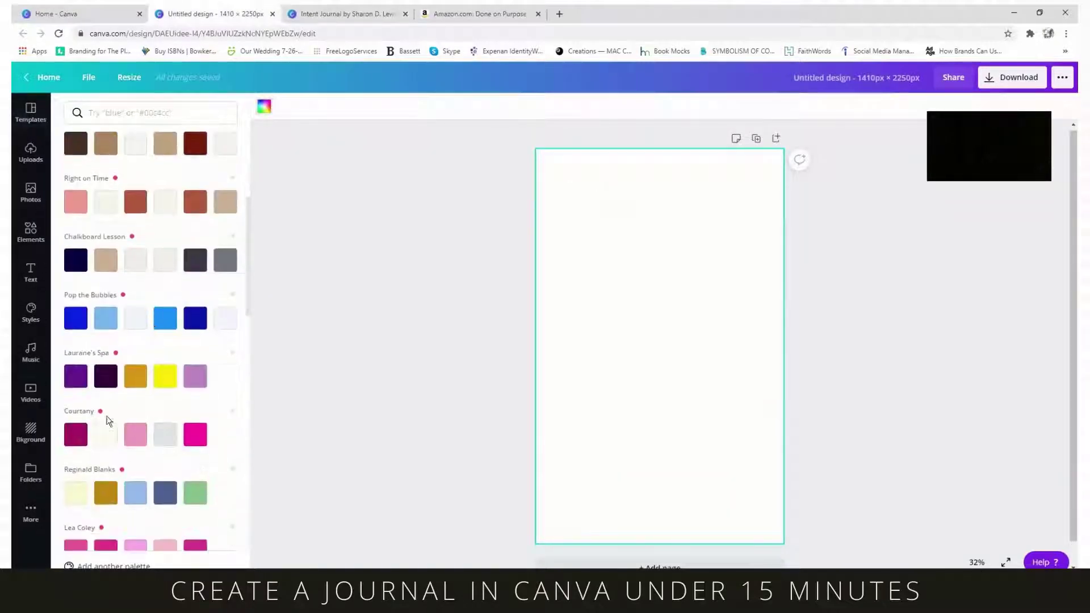
{"action": "left_click", "coordinate": [76, 378]}
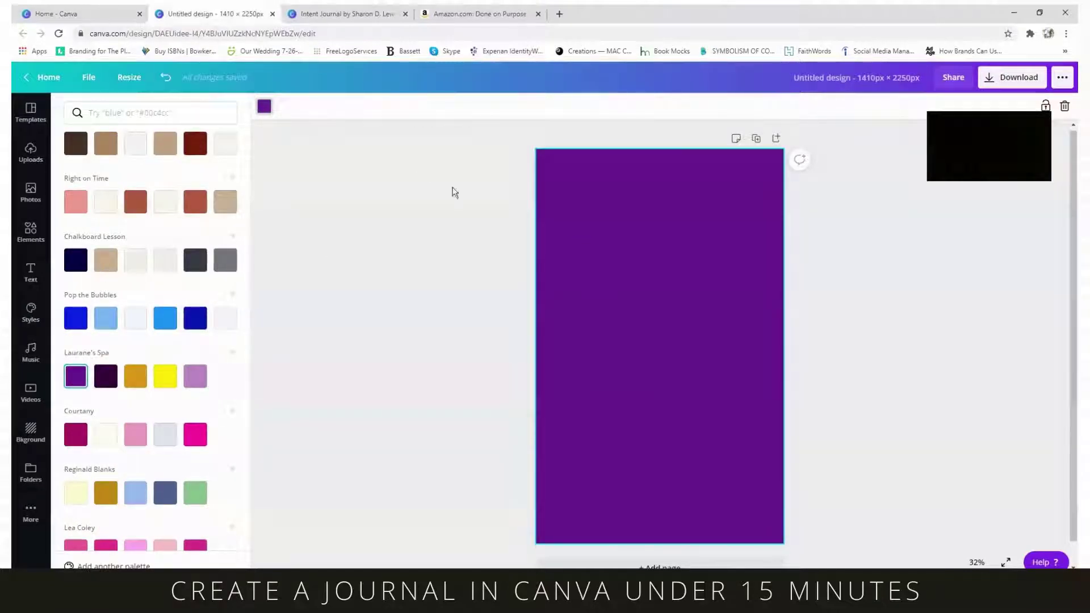
{"action": "left_click", "coordinate": [166, 78]}
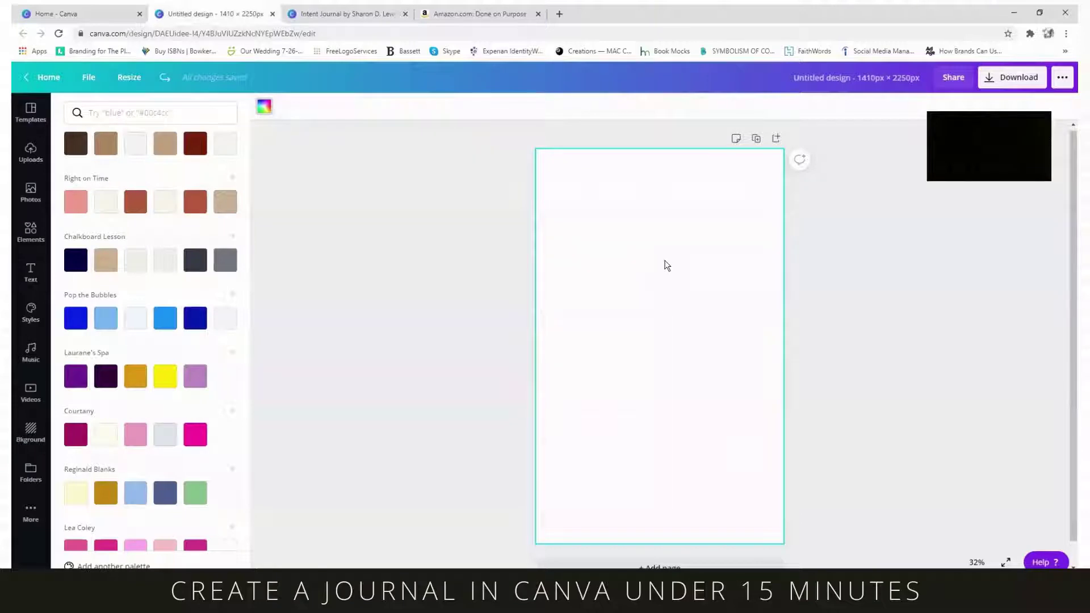
{"action": "left_click", "coordinate": [75, 376]}
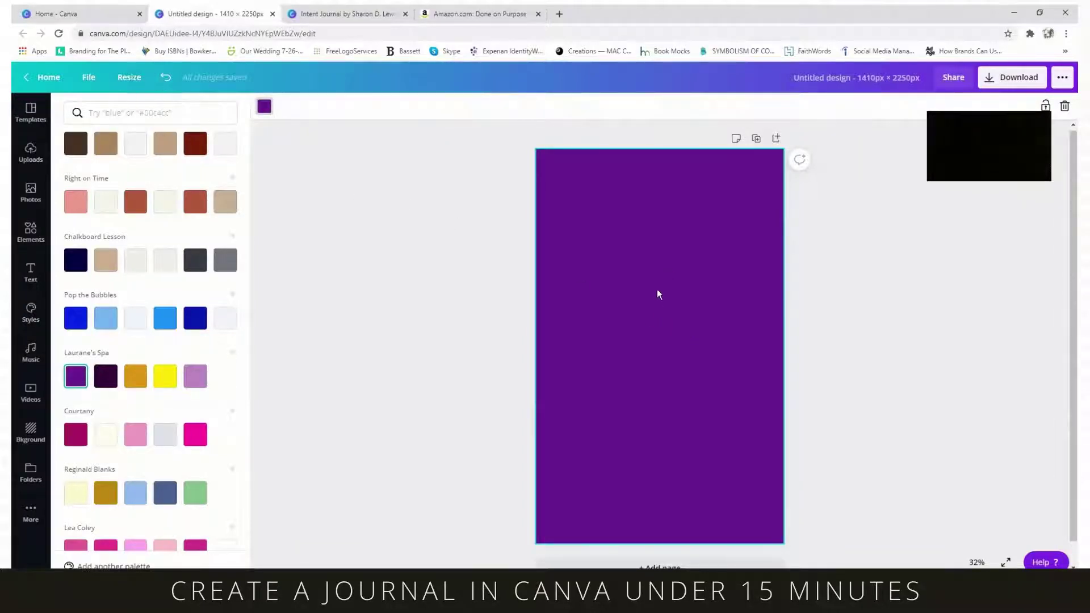
{"action": "left_click", "coordinate": [162, 76]}
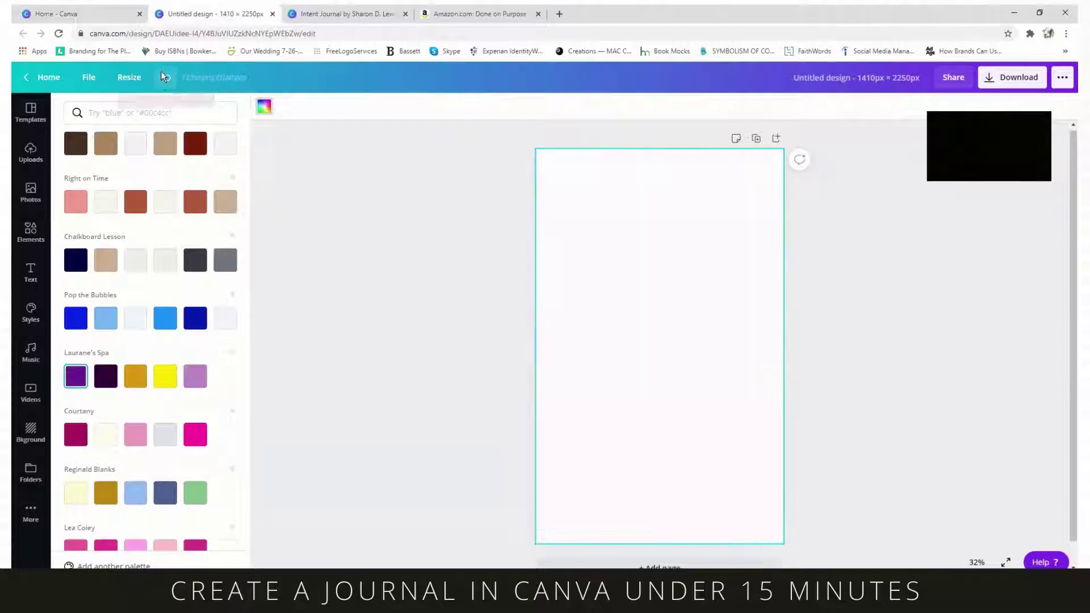
{"action": "left_click", "coordinate": [76, 377]}
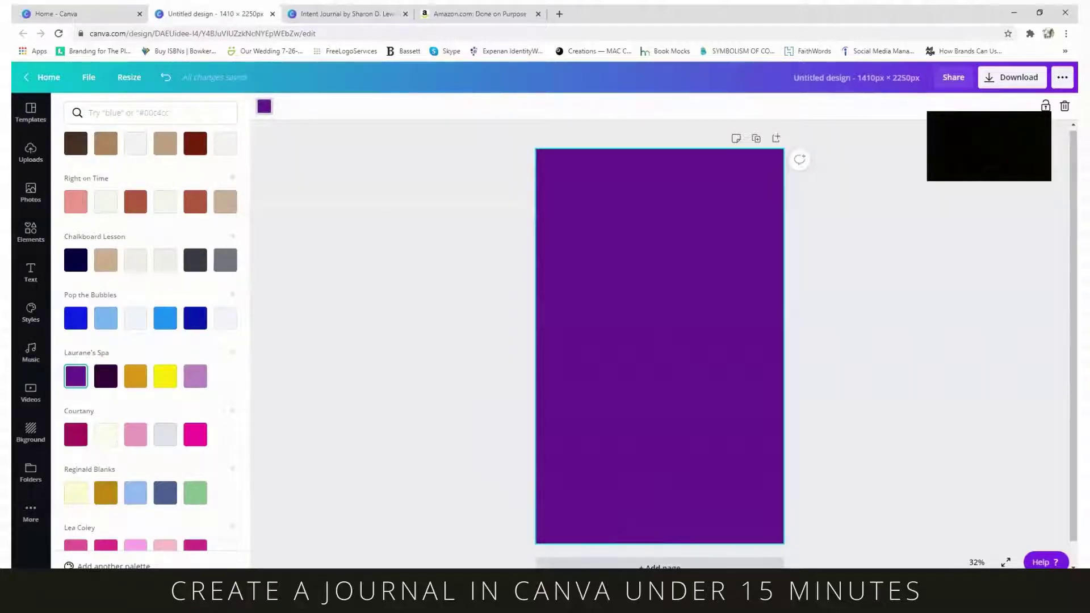
{"action": "left_click", "coordinate": [659, 566]}
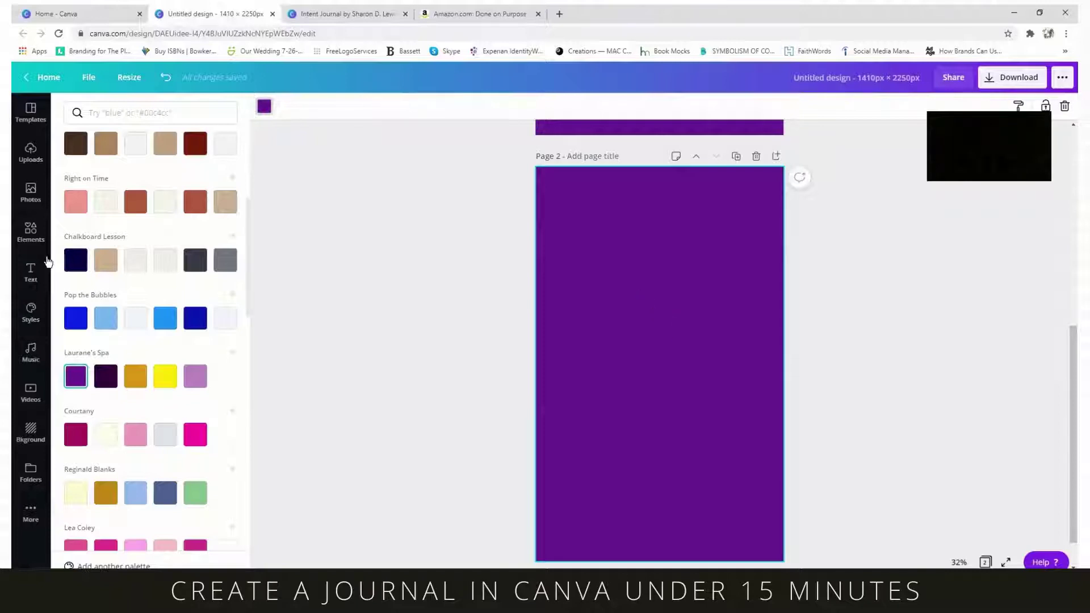
- Search elements for 'self care' and add the pink hugging-heart sticker to the purple page
{"action": "left_click", "coordinate": [31, 234]}
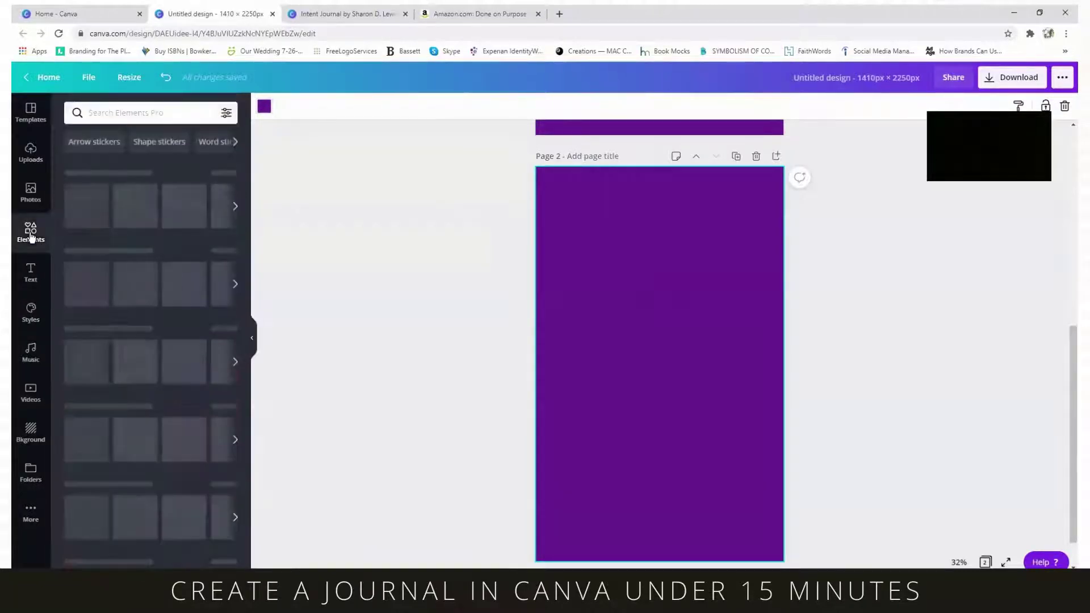
{"action": "left_click", "coordinate": [127, 105]}
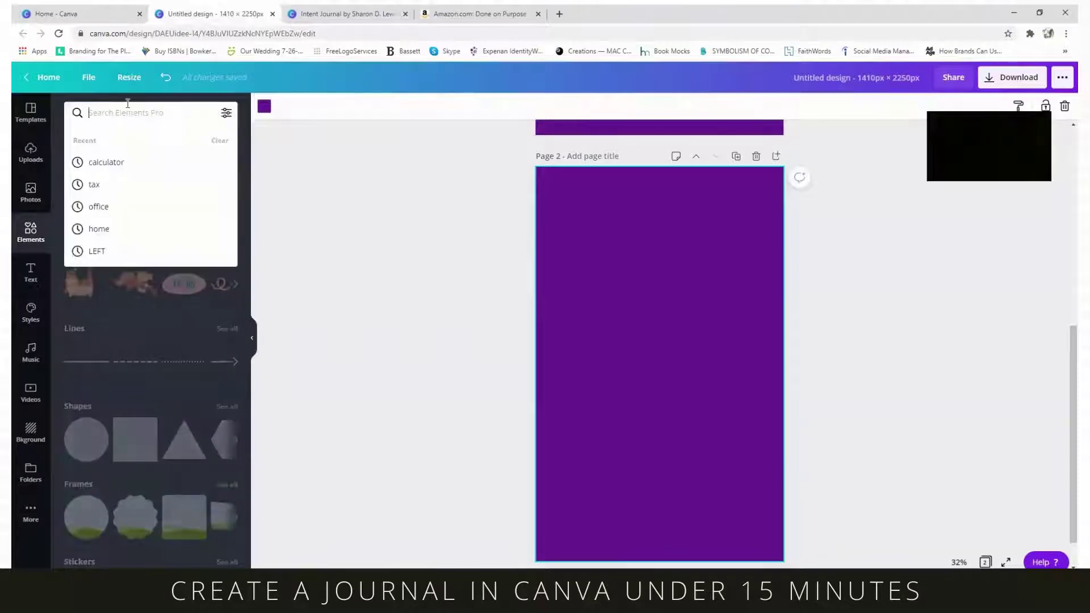
{"action": "type", "text": "self care"}
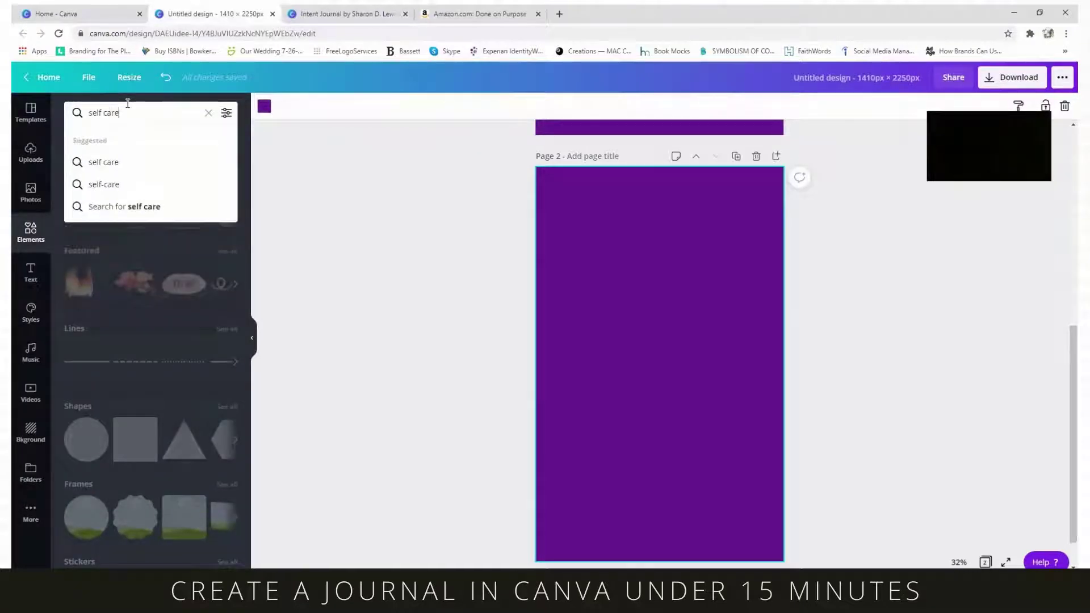
{"action": "key", "text": "Return"}
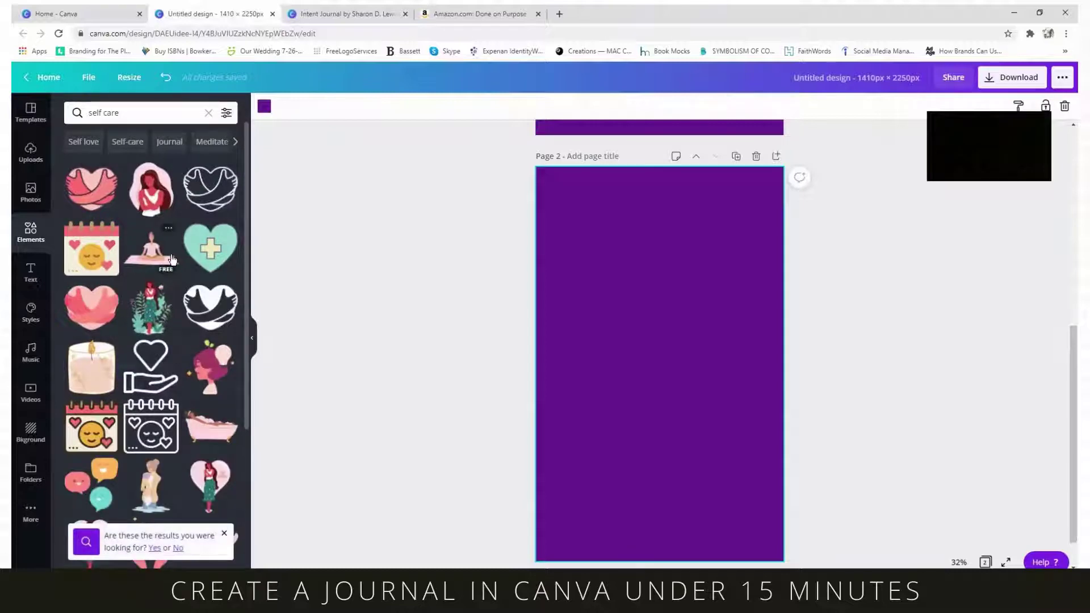
{"action": "scroll", "coordinate": [179, 255], "scroll_direction": "down", "scroll_amount": 5}
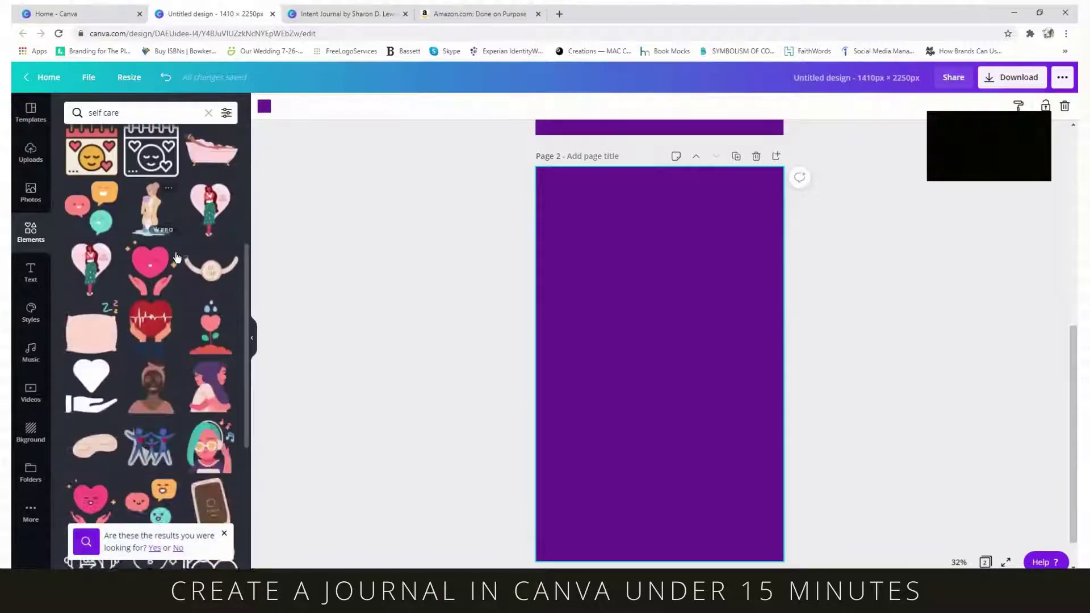
{"action": "scroll", "coordinate": [188, 255], "scroll_direction": "down", "scroll_amount": 3}
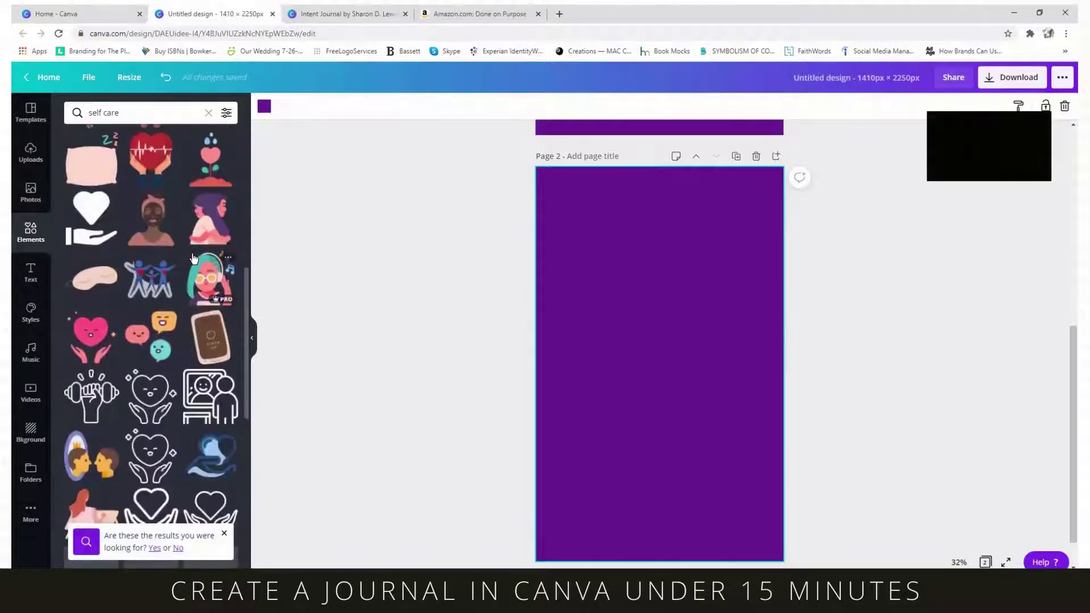
{"action": "scroll", "coordinate": [193, 258], "scroll_direction": "down", "scroll_amount": 4}
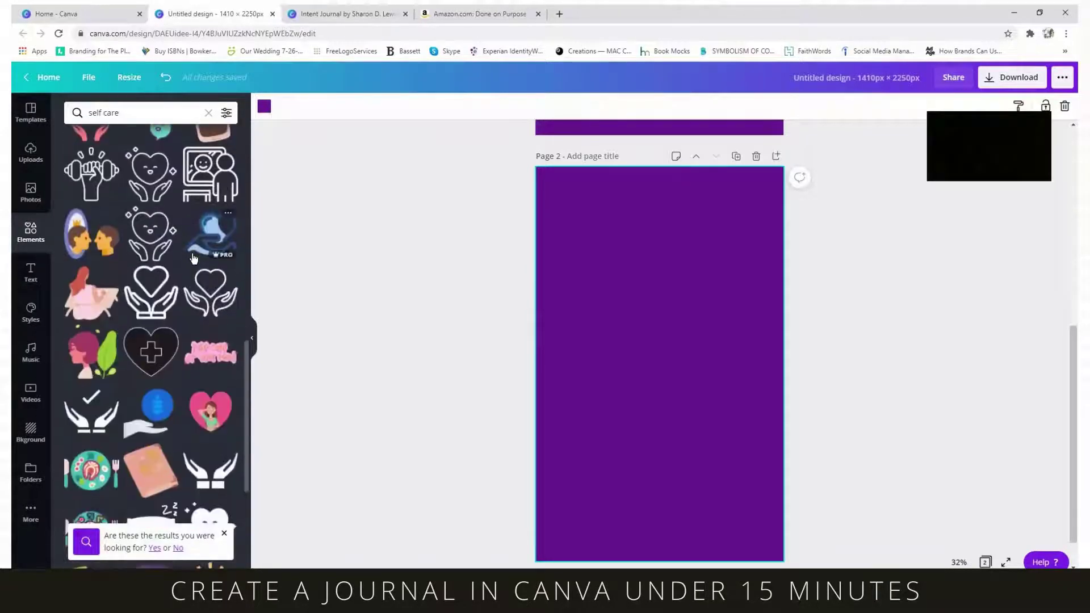
{"action": "scroll", "coordinate": [192, 259], "scroll_direction": "up", "scroll_amount": 6}
{"action": "scroll", "coordinate": [192, 259], "scroll_direction": "up", "scroll_amount": 3}
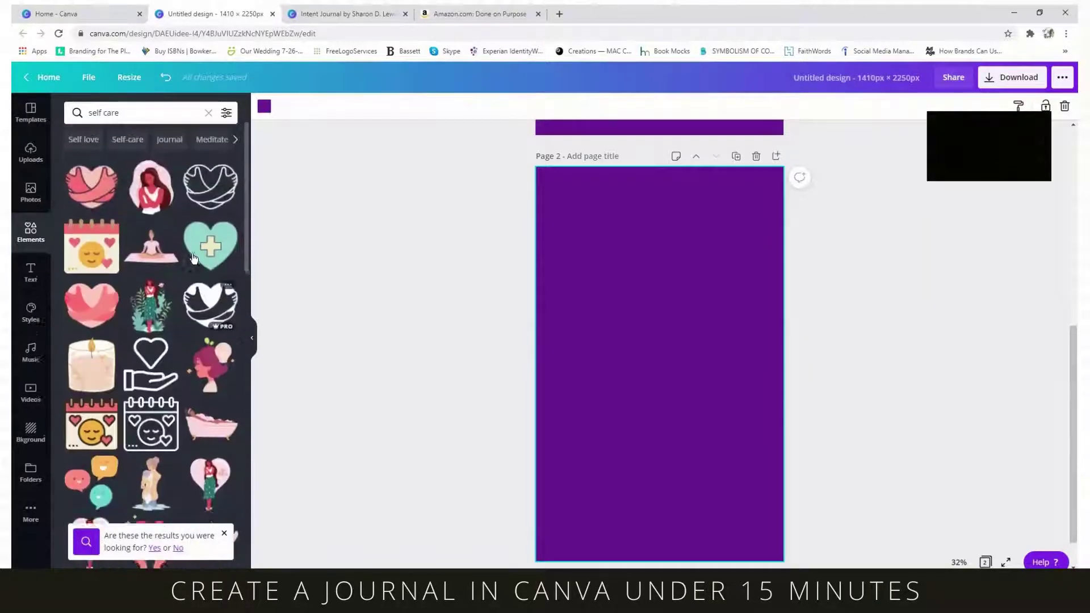
{"action": "left_click", "coordinate": [91, 307]}
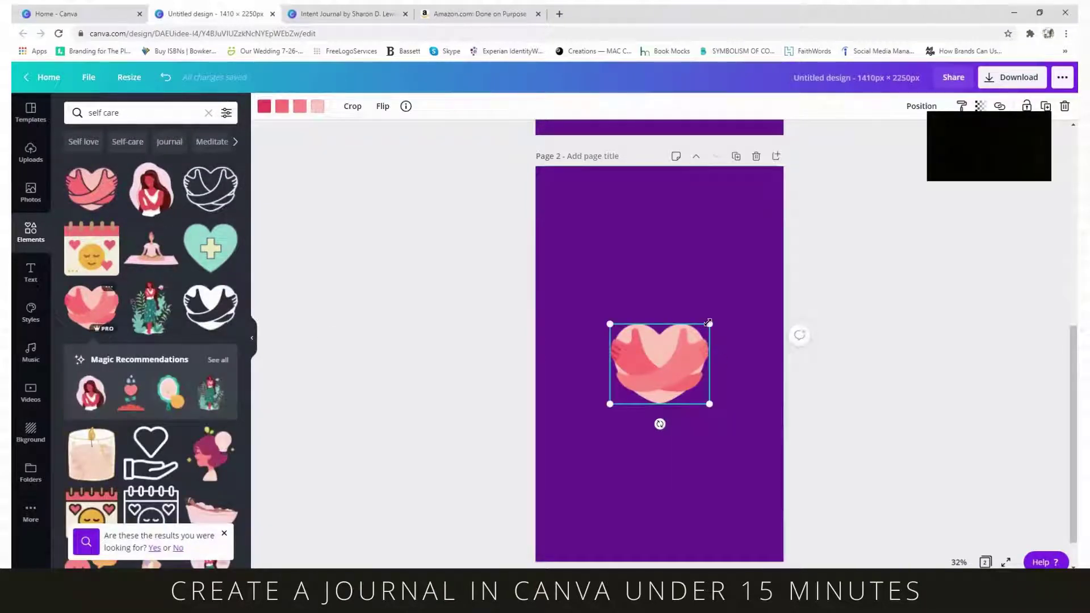
- Enlarge and centre the heart, turn on margin guides, and move it near the page top
{"action": "left_click_drag", "start_coordinate": [709, 322], "coordinate": [754, 286]}
{"action": "left_click_drag", "start_coordinate": [683, 342], "coordinate": [661, 352]}
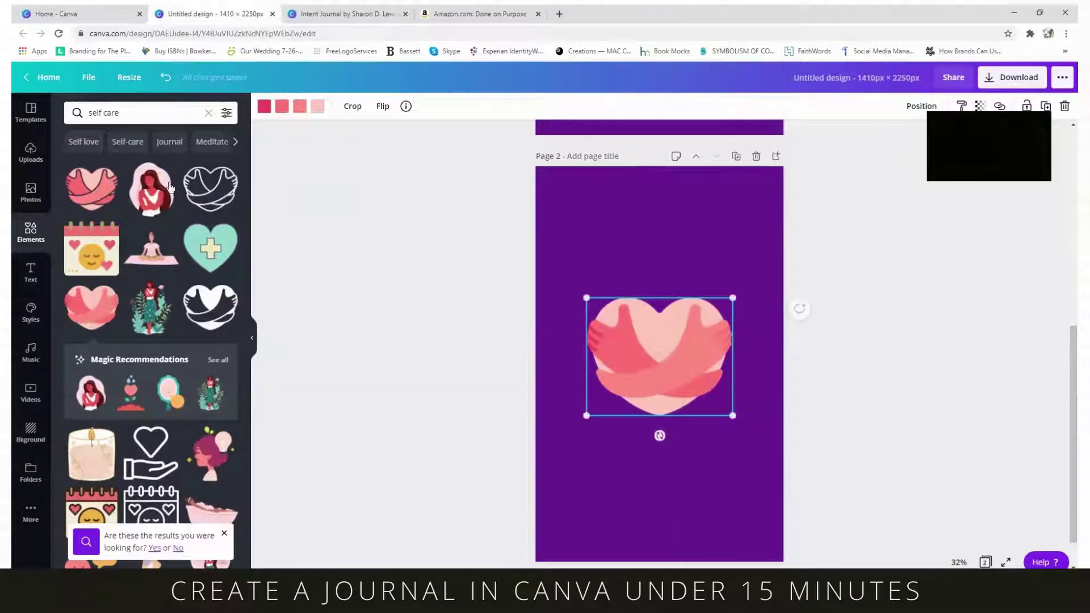
{"action": "left_click", "coordinate": [88, 84]}
{"action": "left_click", "coordinate": [105, 233]}
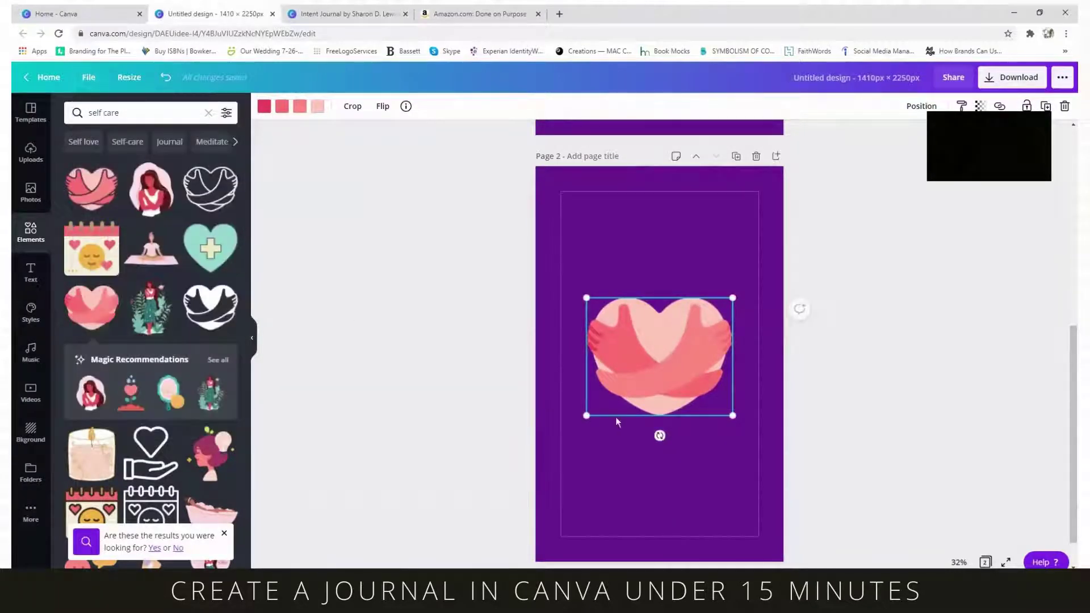
{"action": "left_click_drag", "start_coordinate": [662, 382], "coordinate": [660, 283]}
- Add a widened subheading reading 'Self-Care Journal' below the heart
{"action": "left_click", "coordinate": [31, 281]}
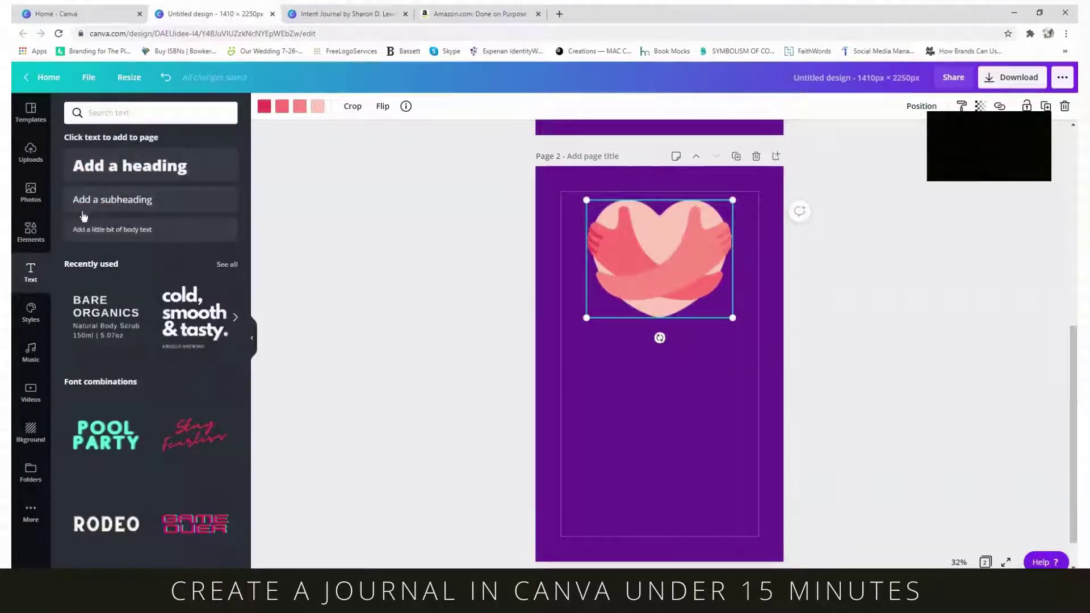
{"action": "scroll", "coordinate": [150, 335], "scroll_direction": "down", "scroll_amount": 10}
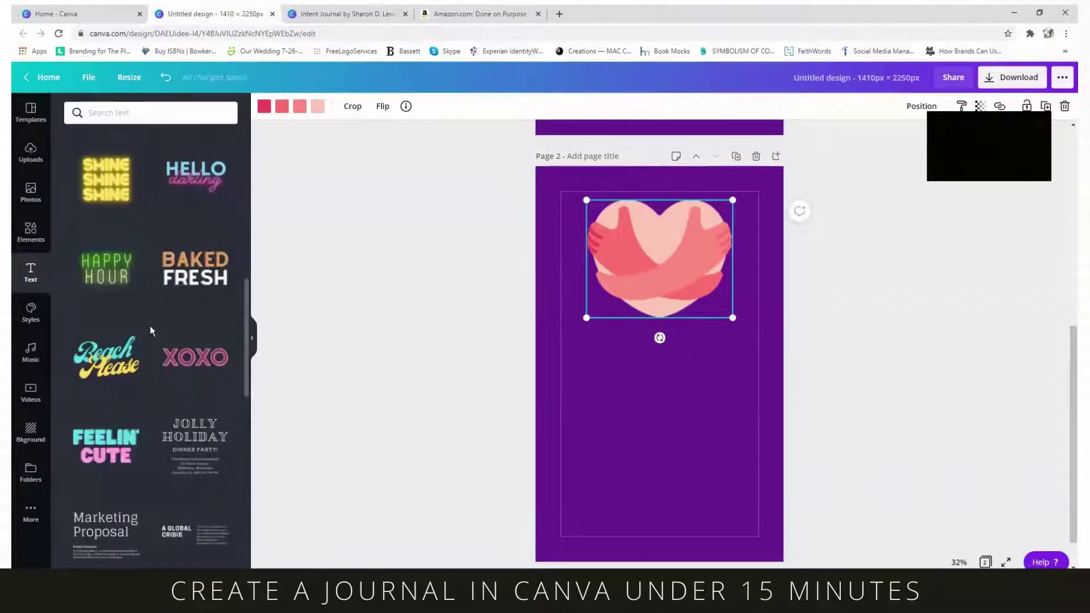
{"action": "scroll", "coordinate": [150, 326], "scroll_direction": "up", "scroll_amount": 10}
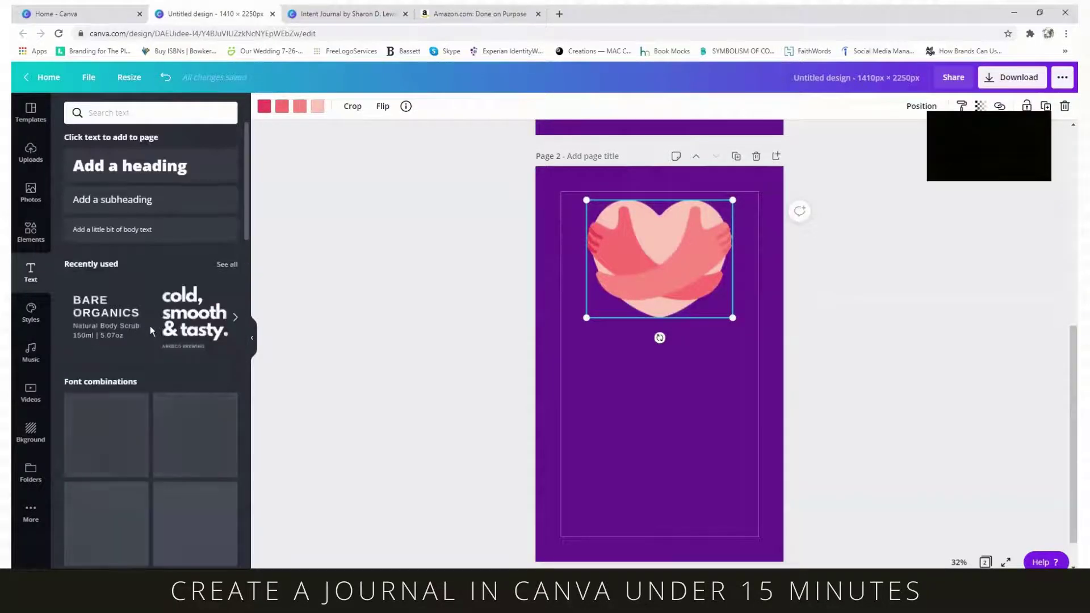
{"action": "left_click", "coordinate": [142, 199]}
{"action": "double_click", "coordinate": [723, 328]}
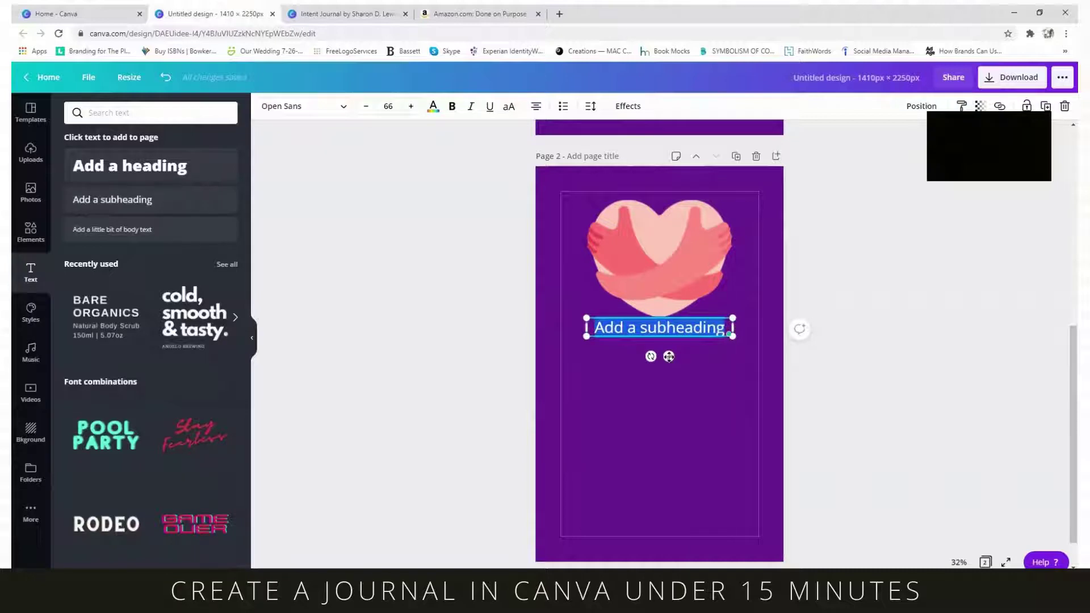
{"action": "mouse_move", "coordinate": [669, 357]}
{"action": "left_mouse_down"}
{"action": "mouse_move", "coordinate": [660, 369]}
{"action": "mouse_move", "coordinate": [671, 372]}
{"action": "left_mouse_up"}
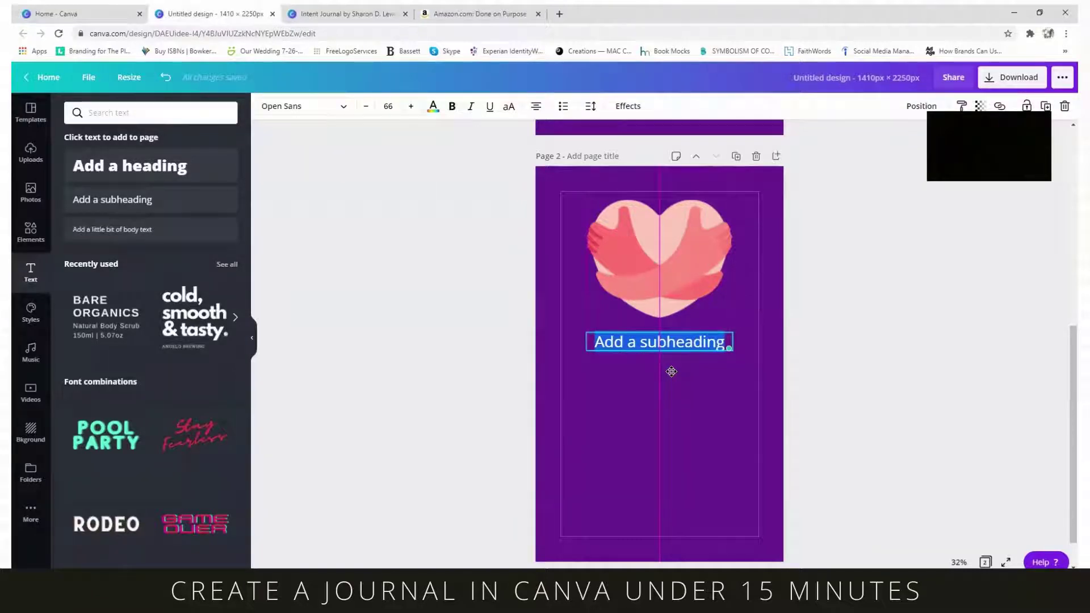
{"action": "left_click_drag", "start_coordinate": [672, 372], "coordinate": [672, 371]}
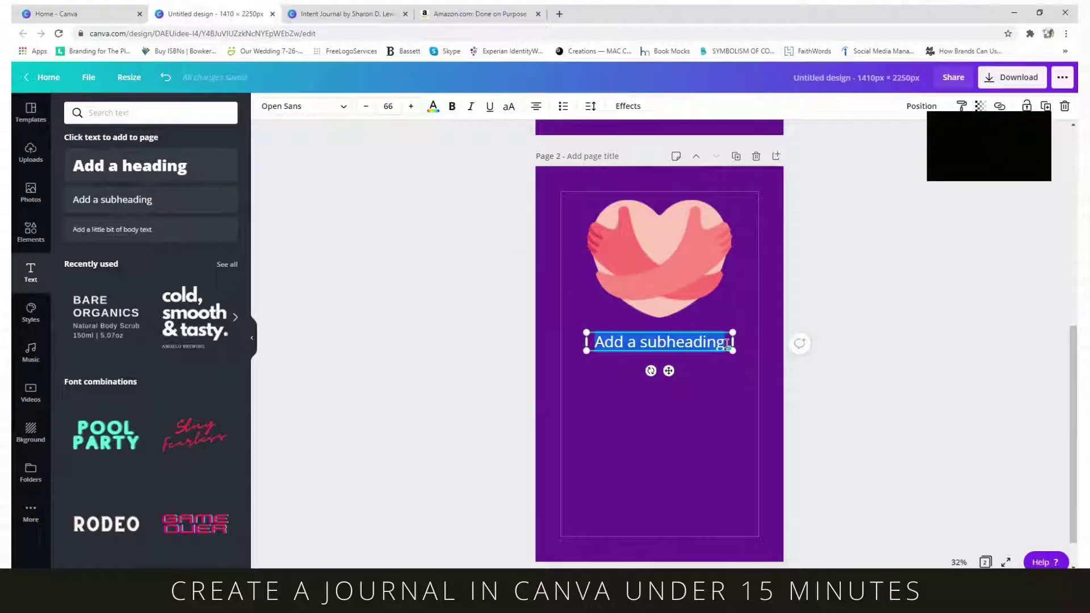
{"action": "type", "text": "Self"}
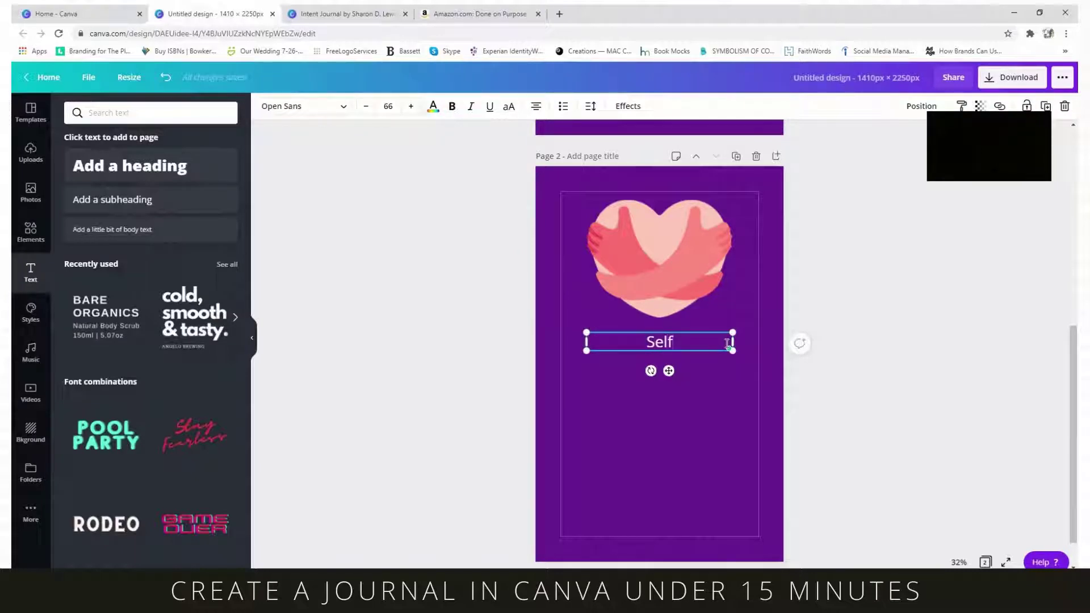
{"action": "type", "text": "-Care Journal"}
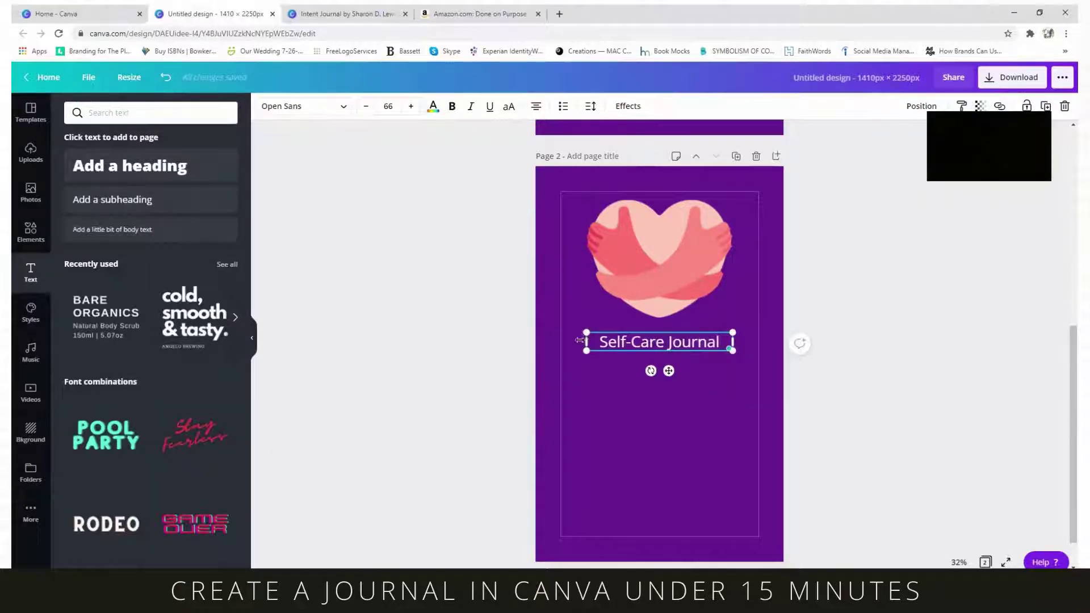
{"action": "left_click_drag", "start_coordinate": [580, 340], "coordinate": [564, 341]}
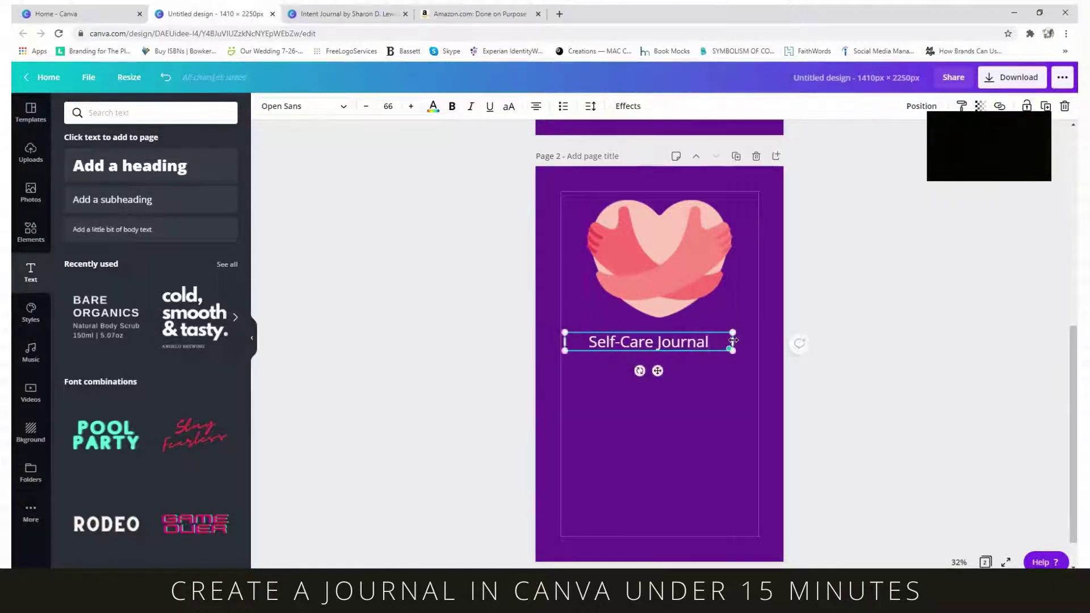
{"action": "left_click_drag", "start_coordinate": [733, 341], "coordinate": [532, 339]}
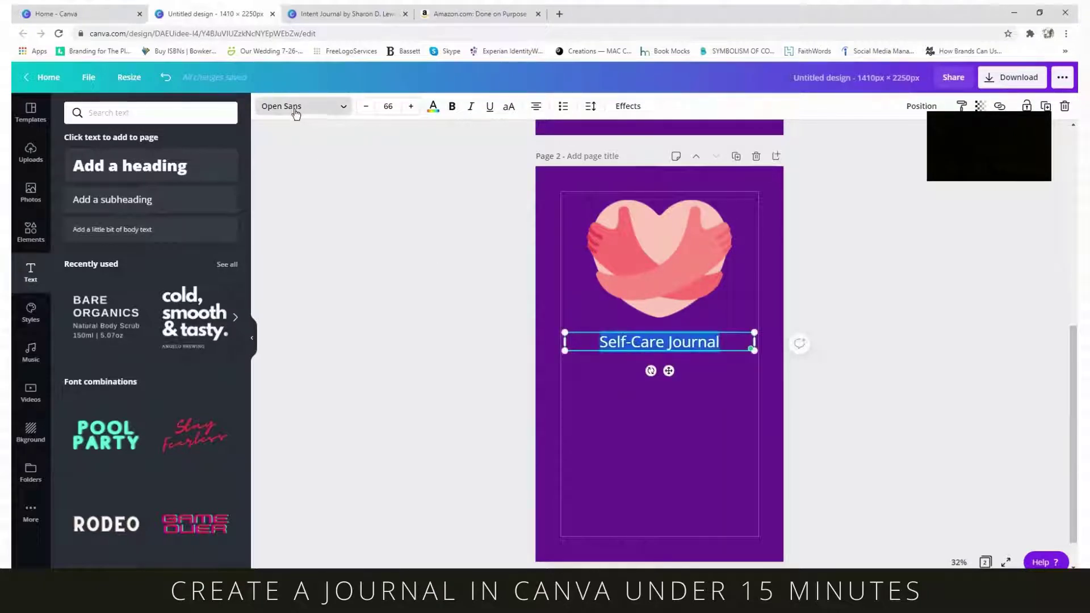
- Set the title to the Brittany script font, resize and centre it, and nudge the heart down
{"action": "left_click", "coordinate": [295, 108]}
{"action": "left_click", "coordinate": [137, 112]}
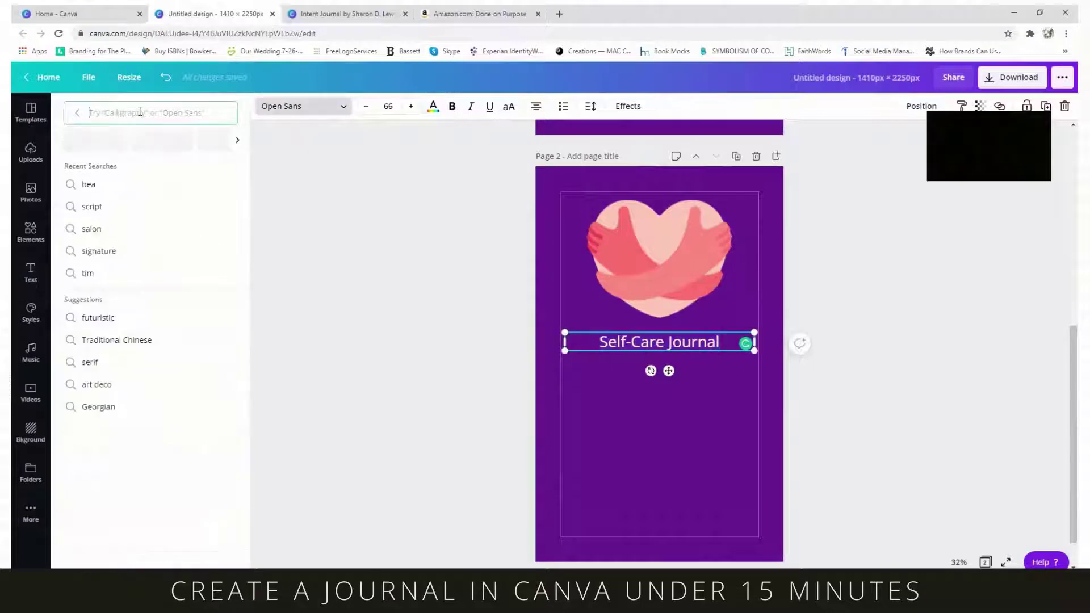
{"action": "type", "text": "script"}
{"action": "scroll", "coordinate": [209, 266], "scroll_direction": "down", "scroll_amount": 5}
{"action": "scroll", "coordinate": [170, 409], "scroll_direction": "down", "scroll_amount": 5}
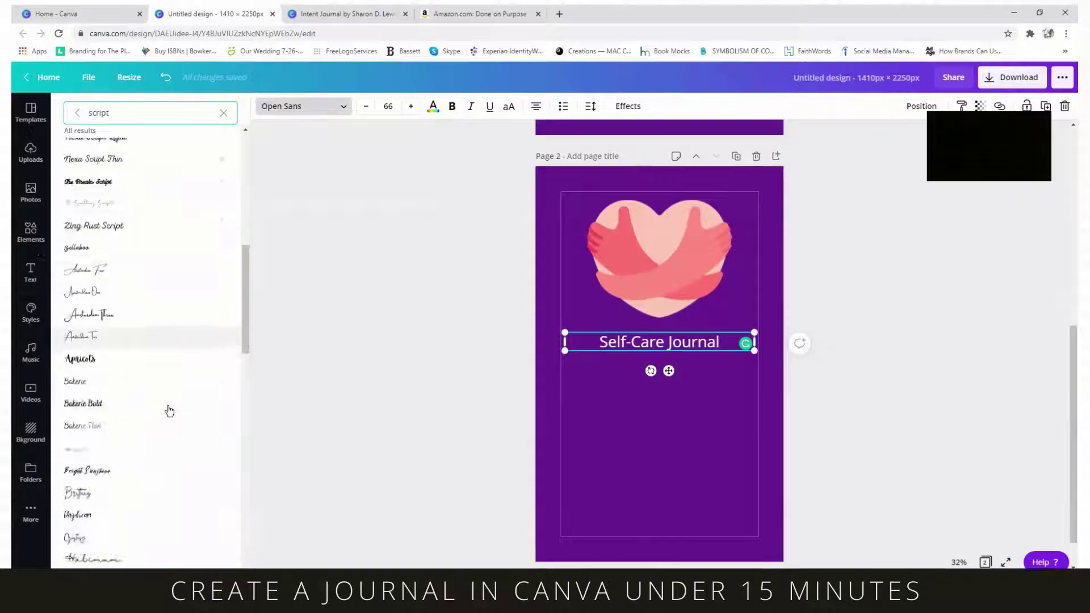
{"action": "scroll", "coordinate": [165, 360], "scroll_direction": "down", "scroll_amount": 2}
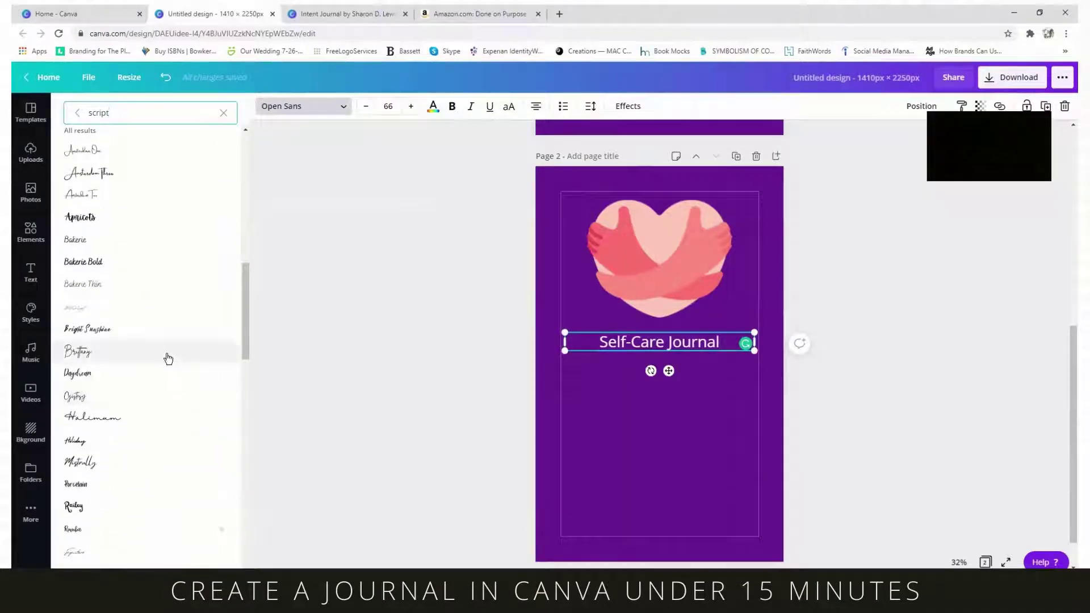
{"action": "left_click", "coordinate": [160, 295]}
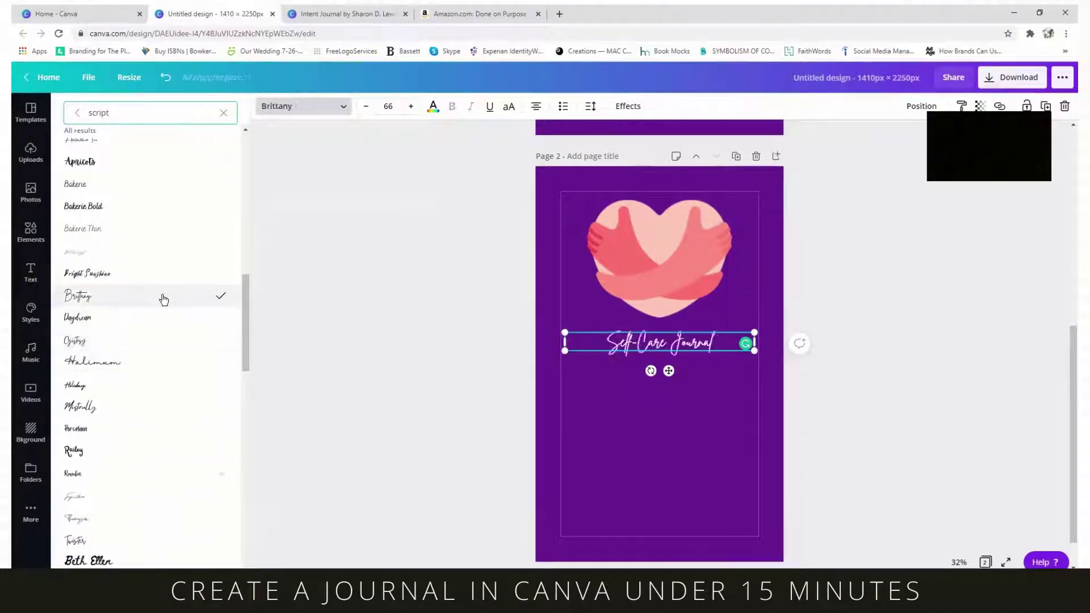
{"action": "left_click_drag", "start_coordinate": [755, 339], "coordinate": [748, 422]}
{"action": "left_click_drag", "start_coordinate": [676, 383], "coordinate": [673, 386]}
{"action": "left_click_drag", "start_coordinate": [666, 277], "coordinate": [667, 281]}
- Add a body-text byline with the author's name near page 2's bottom, widened and centred
{"action": "left_click", "coordinate": [719, 488]}
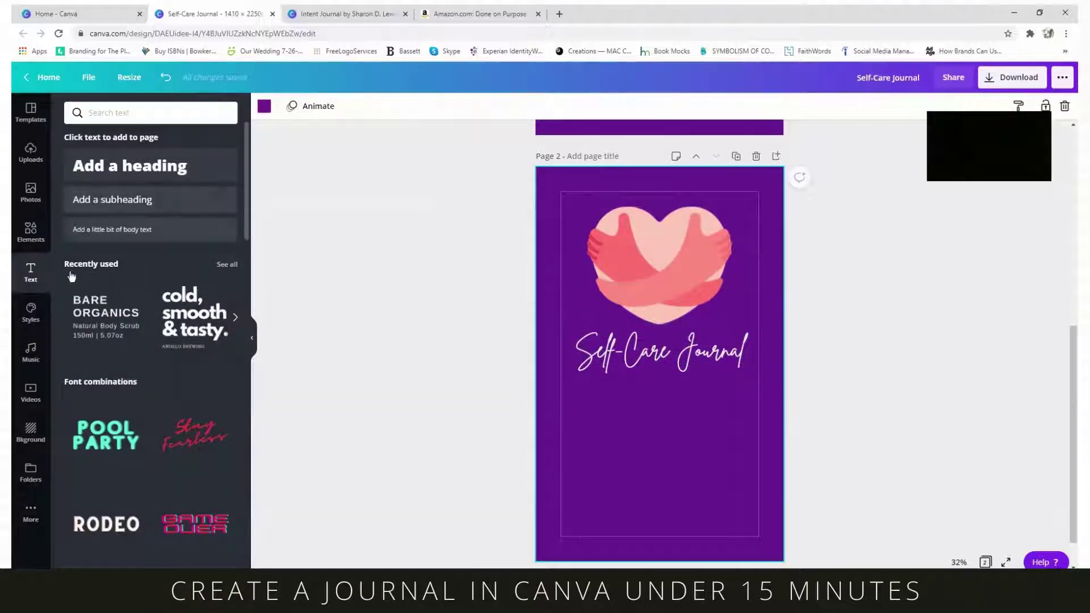
{"action": "left_click", "coordinate": [135, 229]}
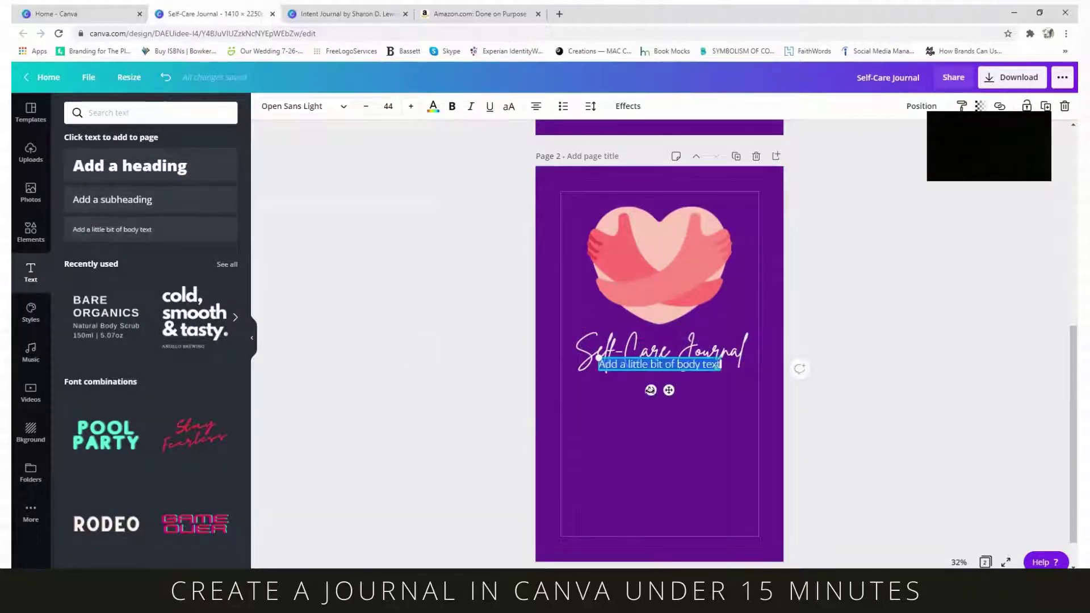
{"action": "left_click_drag", "start_coordinate": [668, 390], "coordinate": [668, 547]}
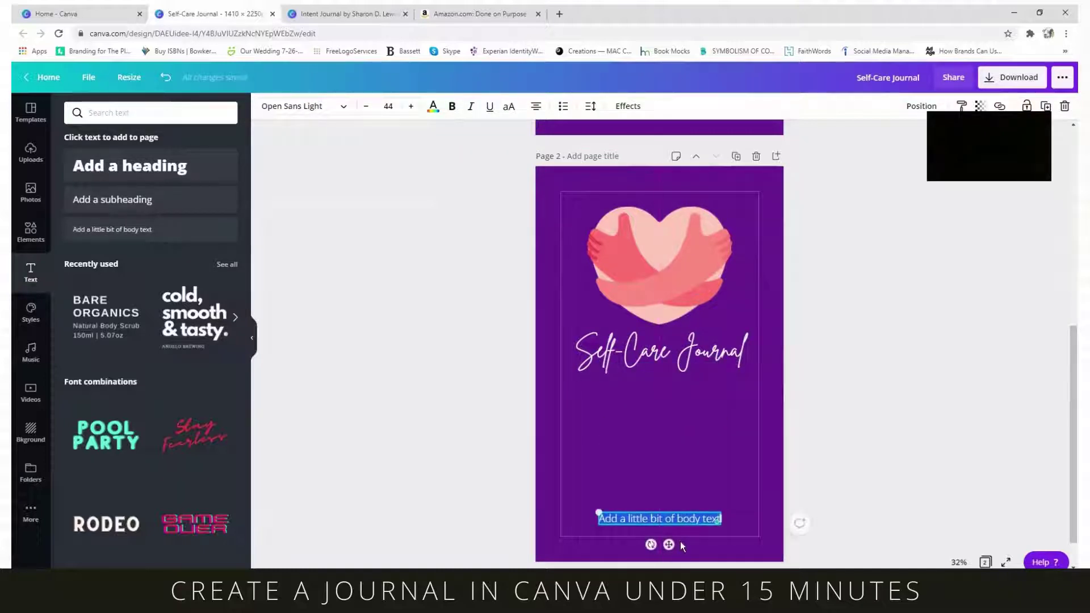
{"action": "type", "text": "SHA"}
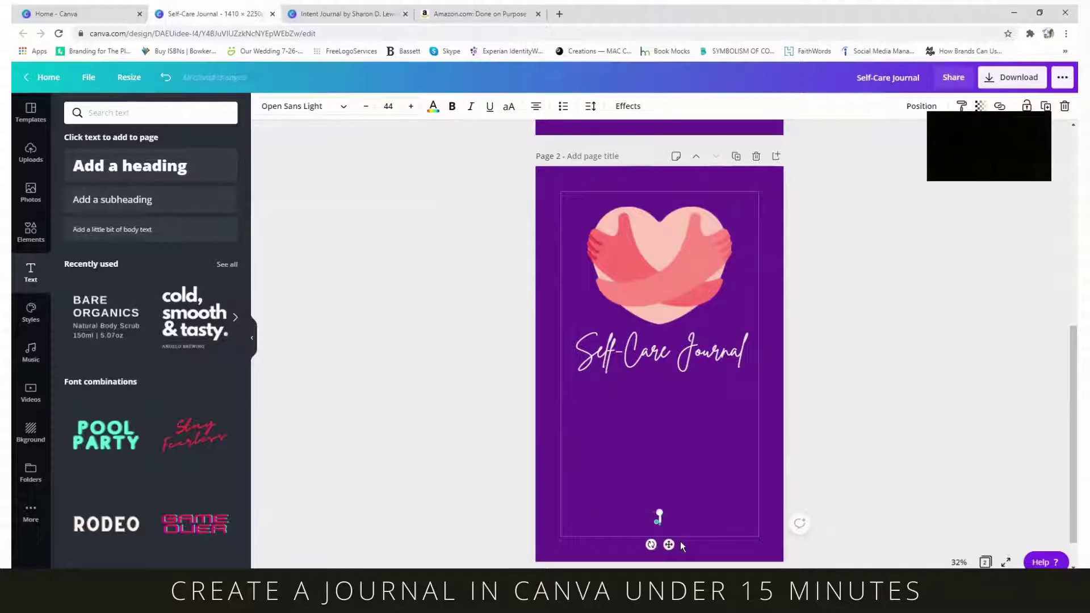
{"action": "type", "text": "BY: SHAY RU"}
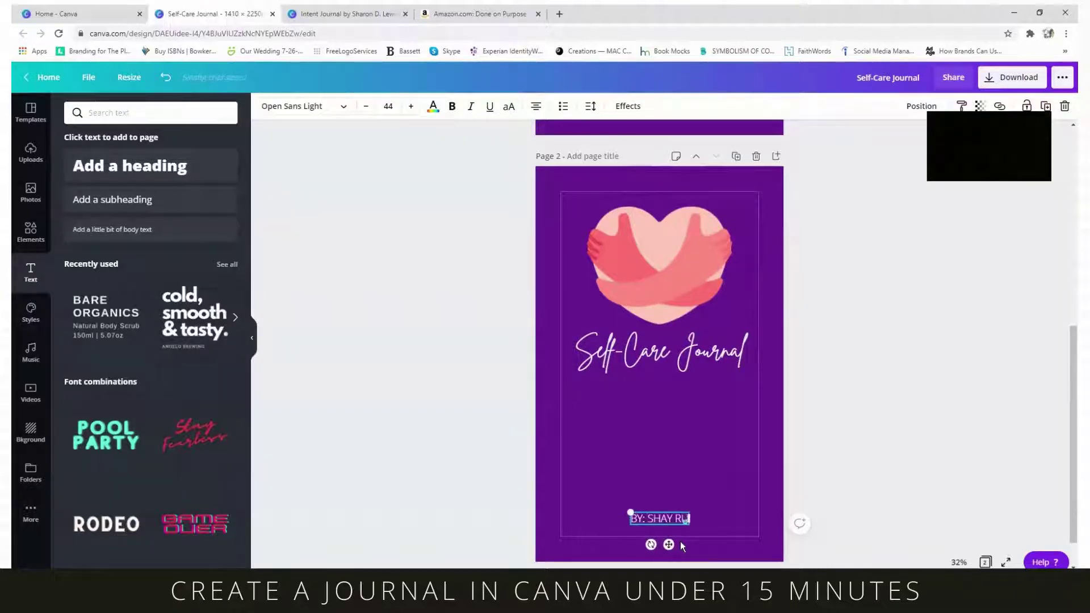
{"action": "type", "text": "FF"}
{"action": "left_click_drag", "start_coordinate": [690, 518], "coordinate": [741, 521]}
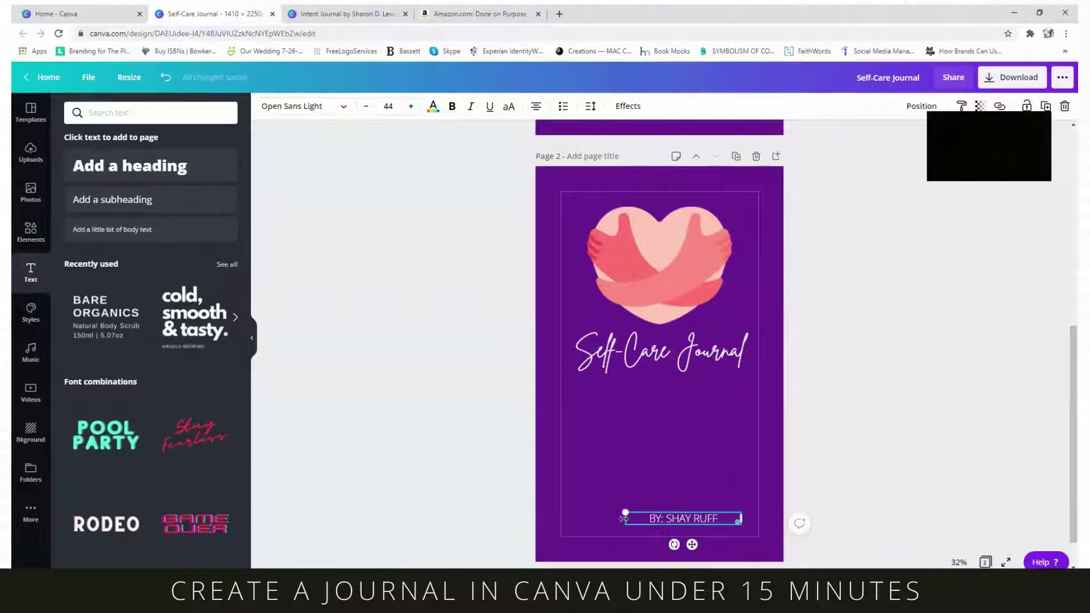
{"action": "left_click_drag", "start_coordinate": [616, 517], "coordinate": [574, 517]}
{"action": "left_click_drag", "start_coordinate": [671, 545], "coordinate": [668, 546]}
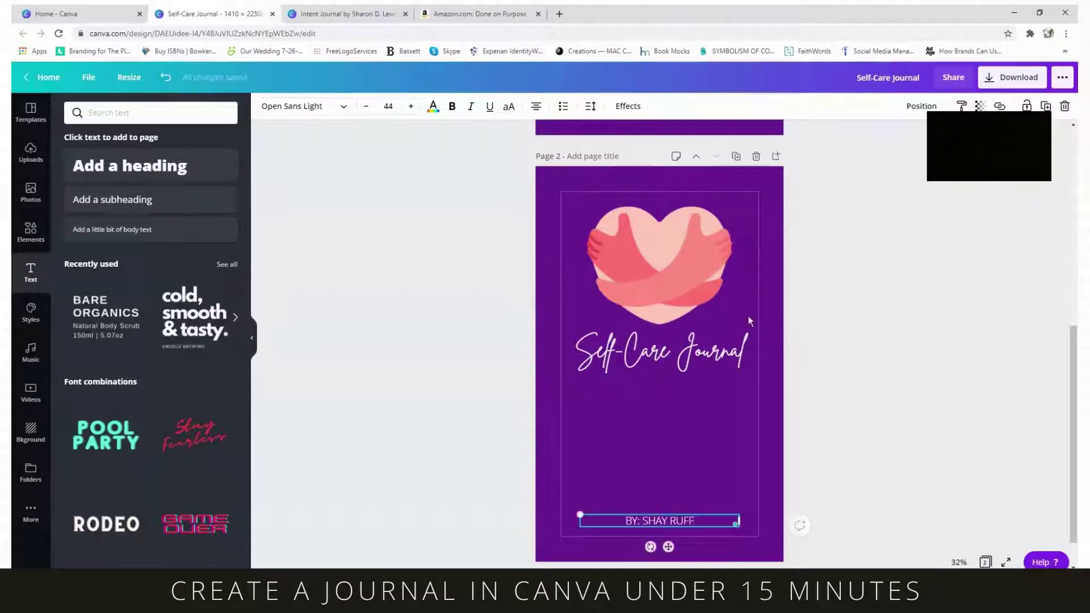
{"action": "left_click", "coordinate": [691, 475]}
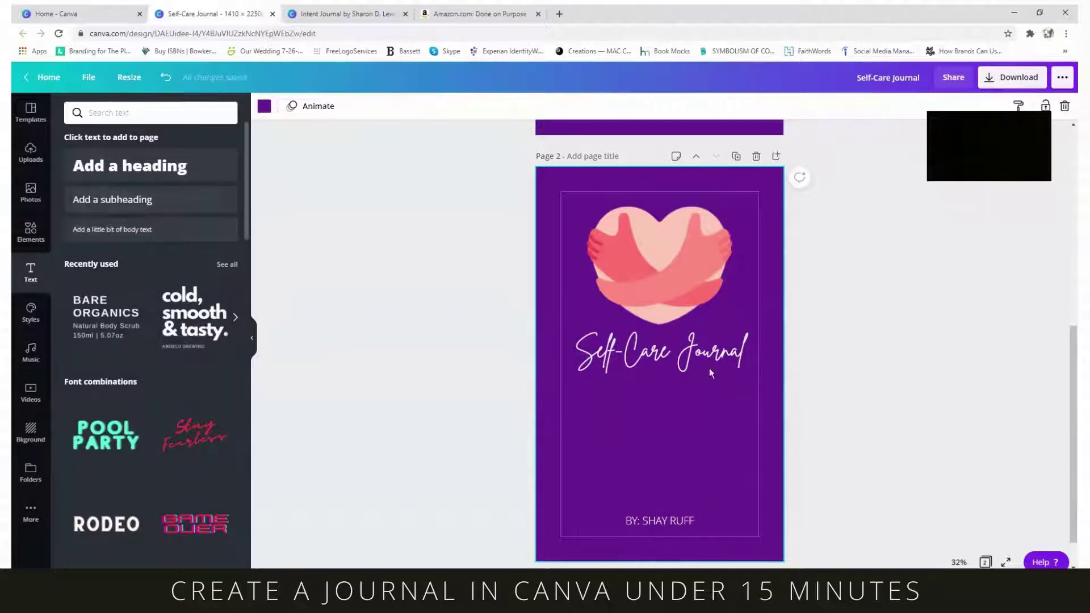
- Search elements for 'QUOTE' and place the 'enjoy every moment' graphic below the title
{"action": "left_click", "coordinate": [109, 115]}
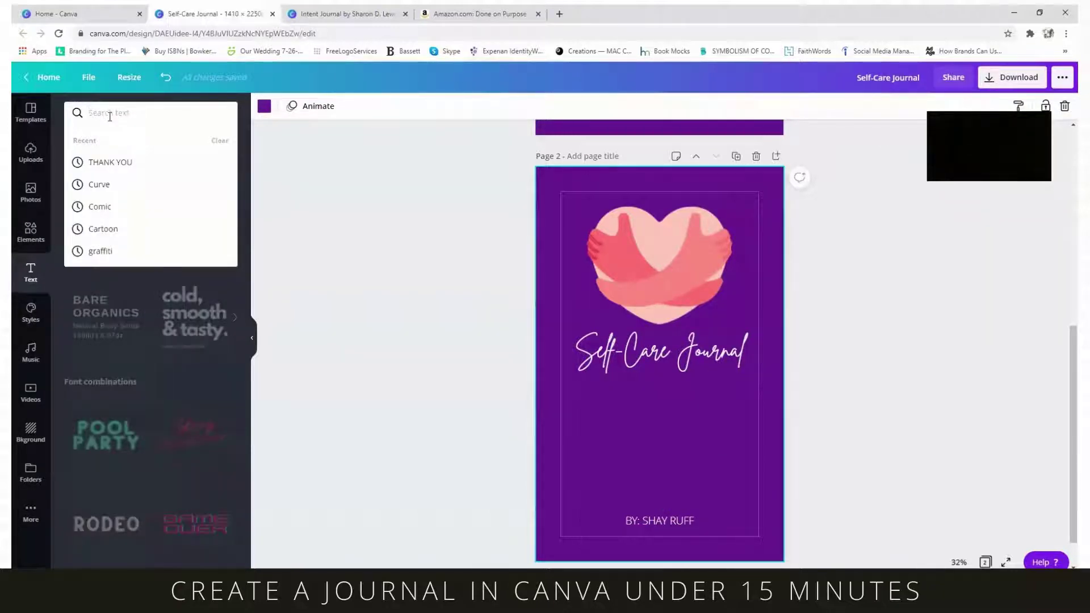
{"action": "left_click", "coordinate": [30, 231]}
{"action": "left_click", "coordinate": [159, 116]}
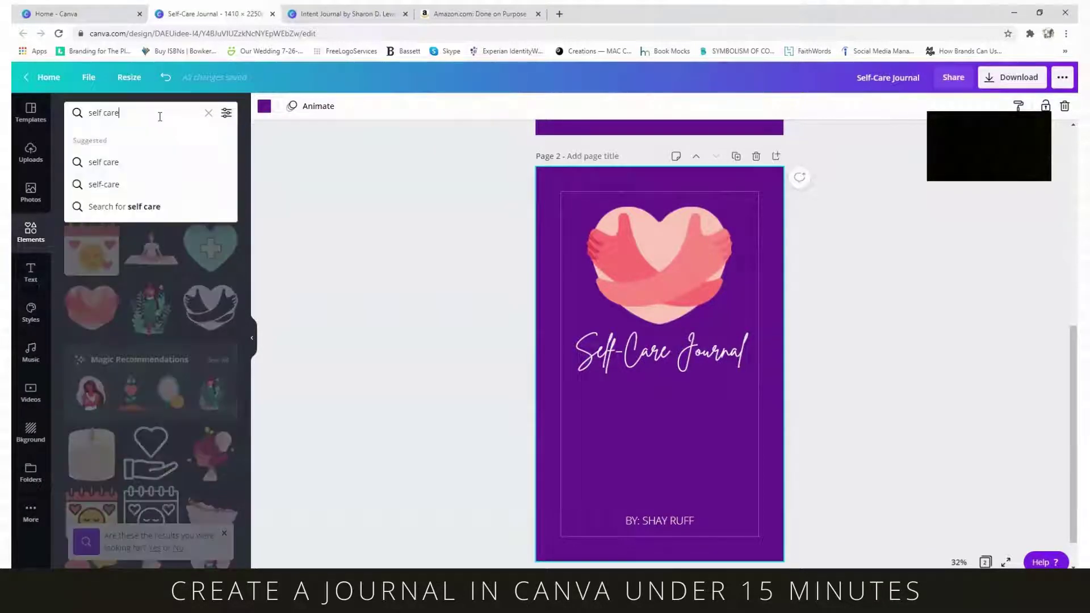
{"action": "left_click_drag", "start_coordinate": [160, 114], "coordinate": [63, 104]}
{"action": "type", "text": "QUOTE"}
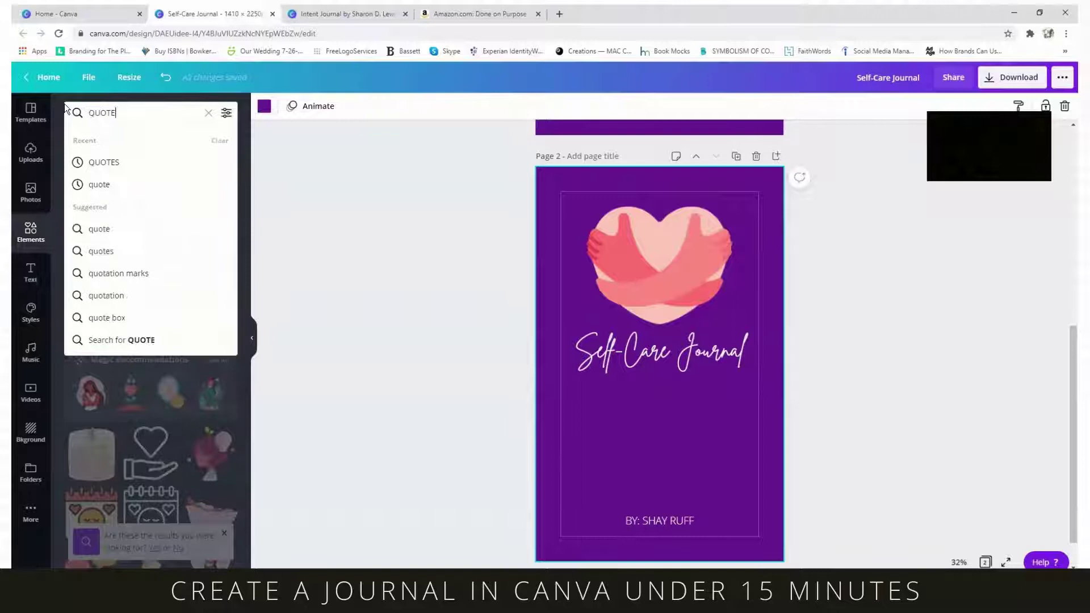
{"action": "key", "text": "Return"}
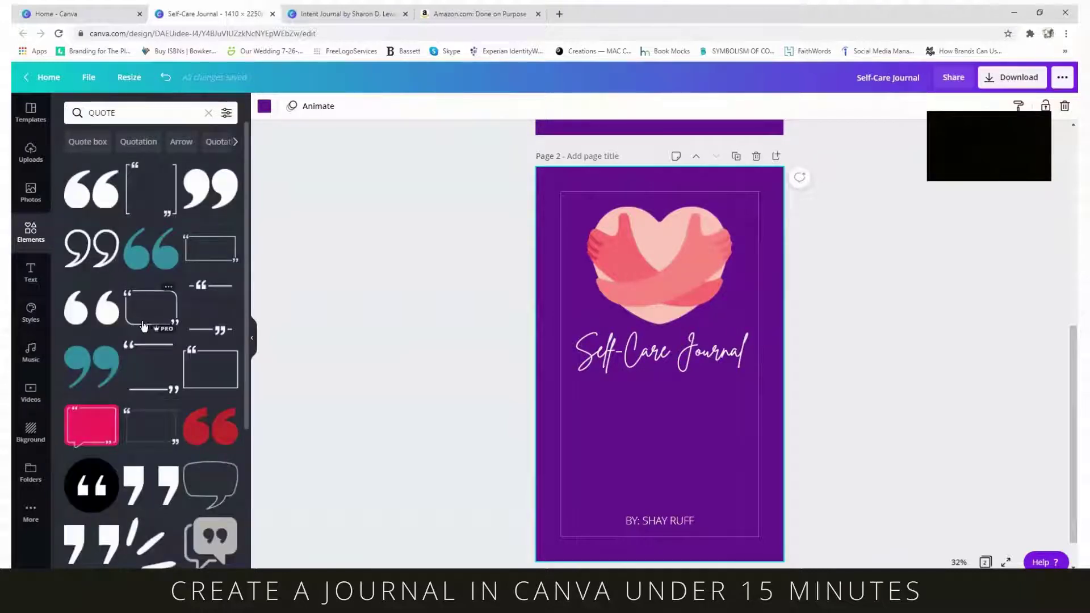
{"action": "scroll", "coordinate": [142, 321], "scroll_direction": "down", "scroll_amount": 5}
{"action": "scroll", "coordinate": [142, 324], "scroll_direction": "down", "scroll_amount": 3}
{"action": "scroll", "coordinate": [141, 318], "scroll_direction": "down", "scroll_amount": 5}
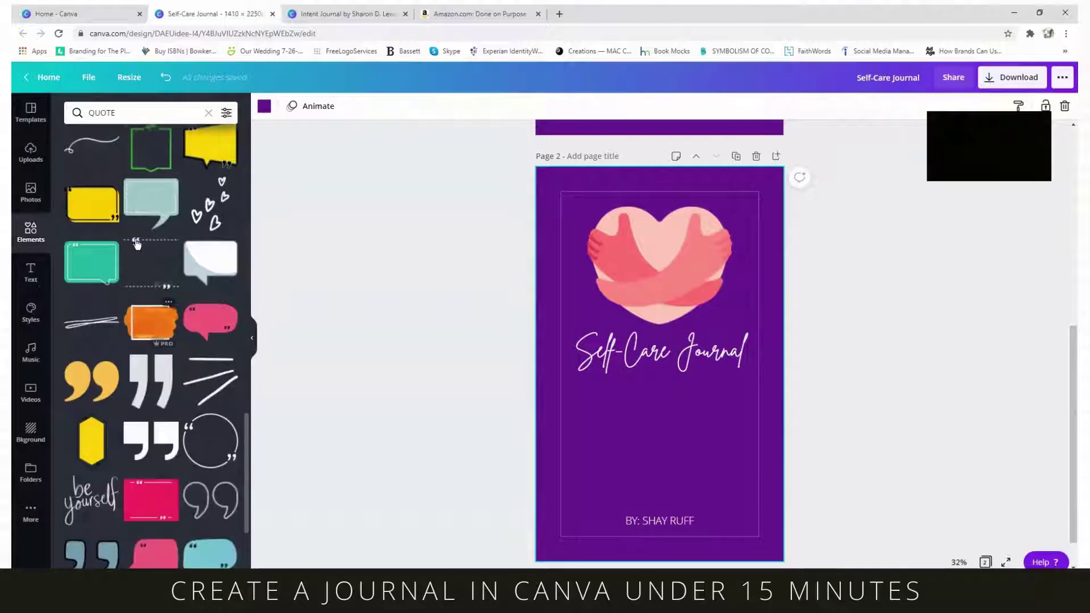
{"action": "scroll", "coordinate": [108, 344], "scroll_direction": "down", "scroll_amount": 3}
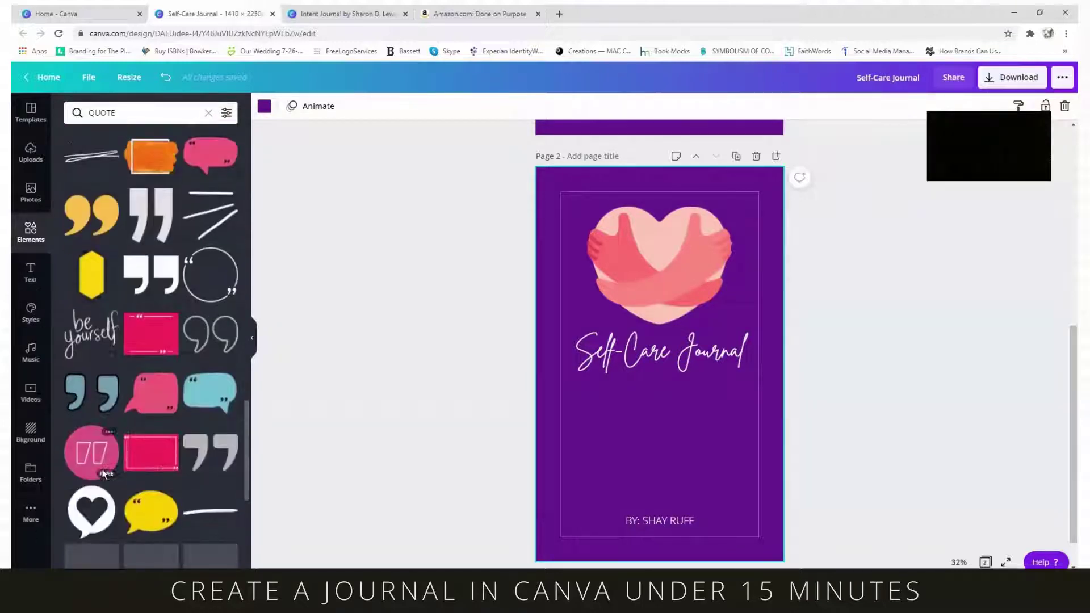
{"action": "scroll", "coordinate": [88, 339], "scroll_direction": "down", "scroll_amount": 2}
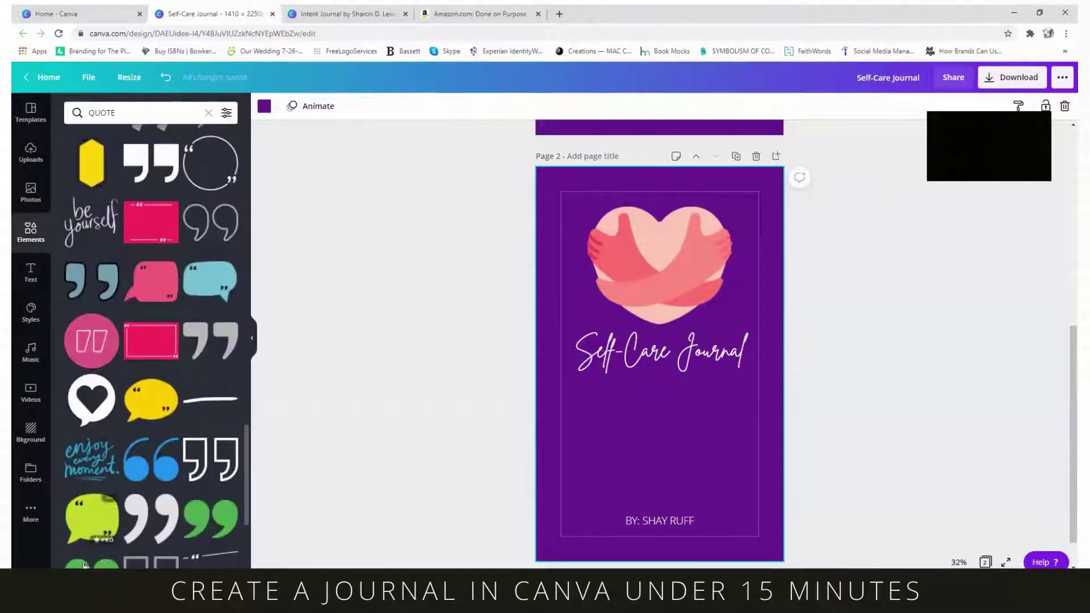
{"action": "left_click", "coordinate": [91, 459]}
{"action": "left_click_drag", "start_coordinate": [671, 370], "coordinate": [672, 436]}
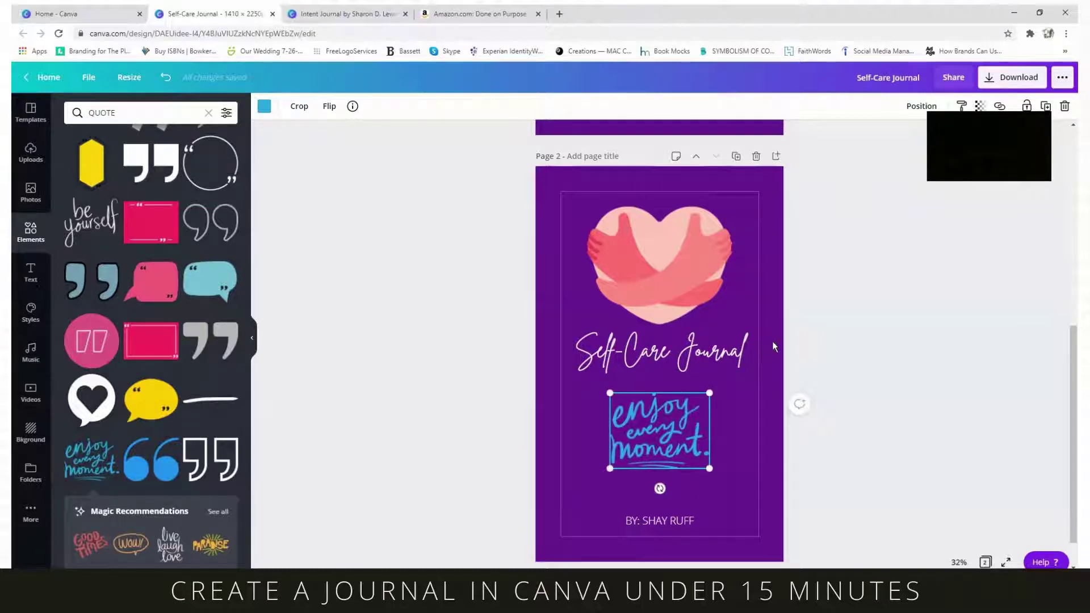
{"action": "scroll", "coordinate": [773, 344], "scroll_direction": "up", "scroll_amount": 3}
- Add a woman's portrait from a 'SELF CARE' photo search to page 1 and remove its background
{"action": "scroll", "coordinate": [780, 340], "scroll_direction": "down", "scroll_amount": 3}
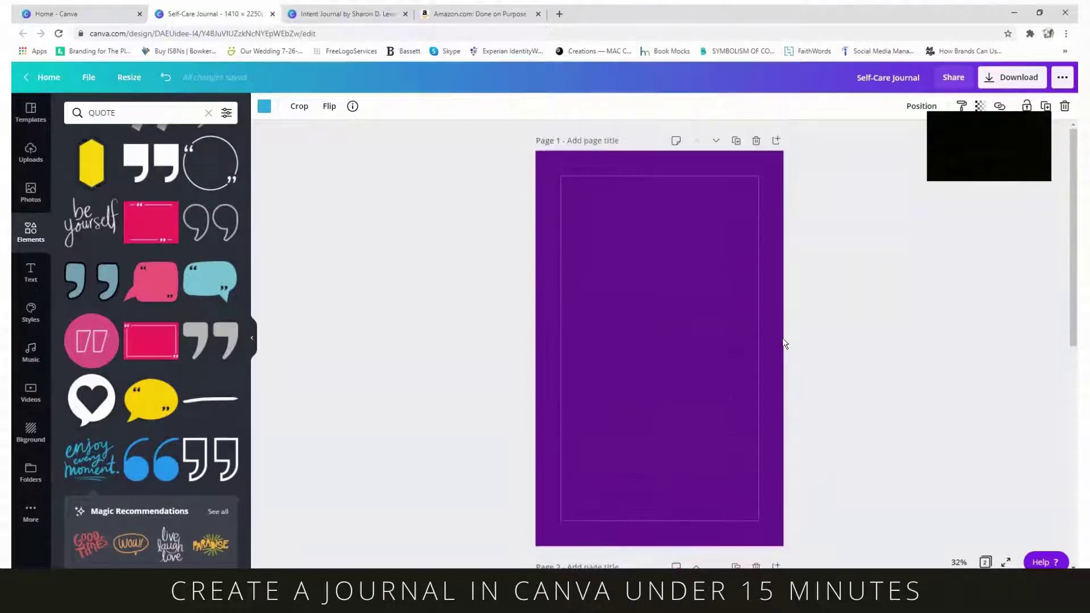
{"action": "scroll", "coordinate": [783, 344], "scroll_direction": "up", "scroll_amount": 5}
{"action": "left_click", "coordinate": [31, 192]}
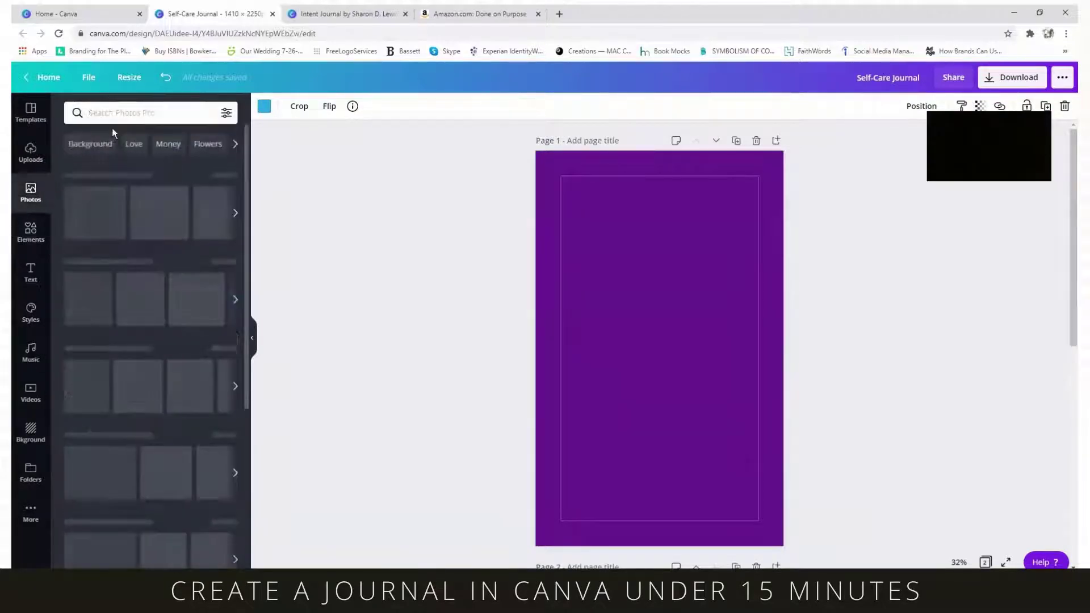
{"action": "left_click", "coordinate": [158, 114]}
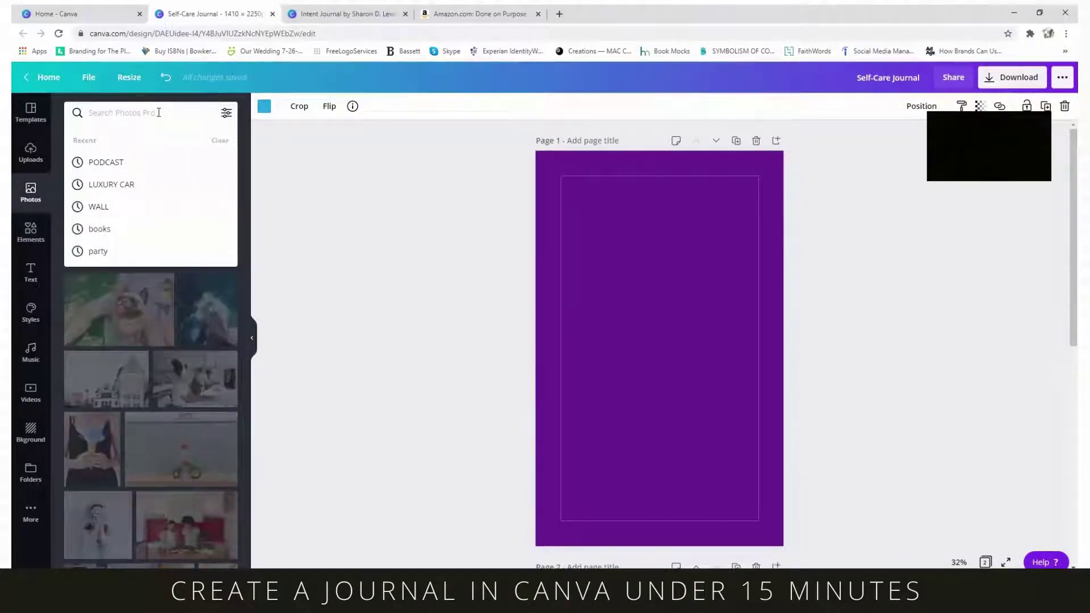
{"action": "type", "text": "SELF CARE"}
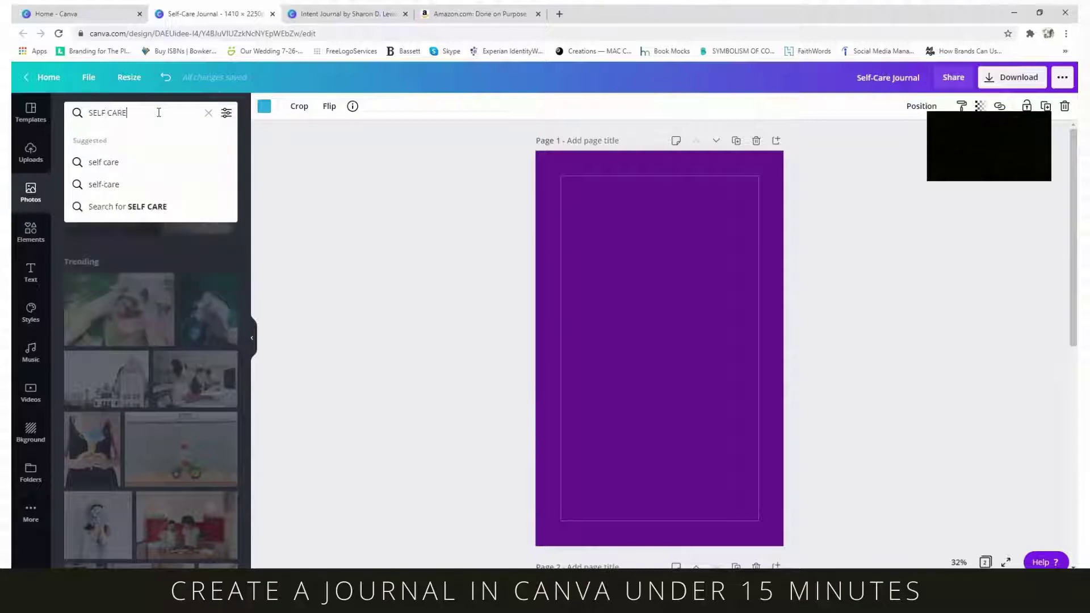
{"action": "key", "text": "Return"}
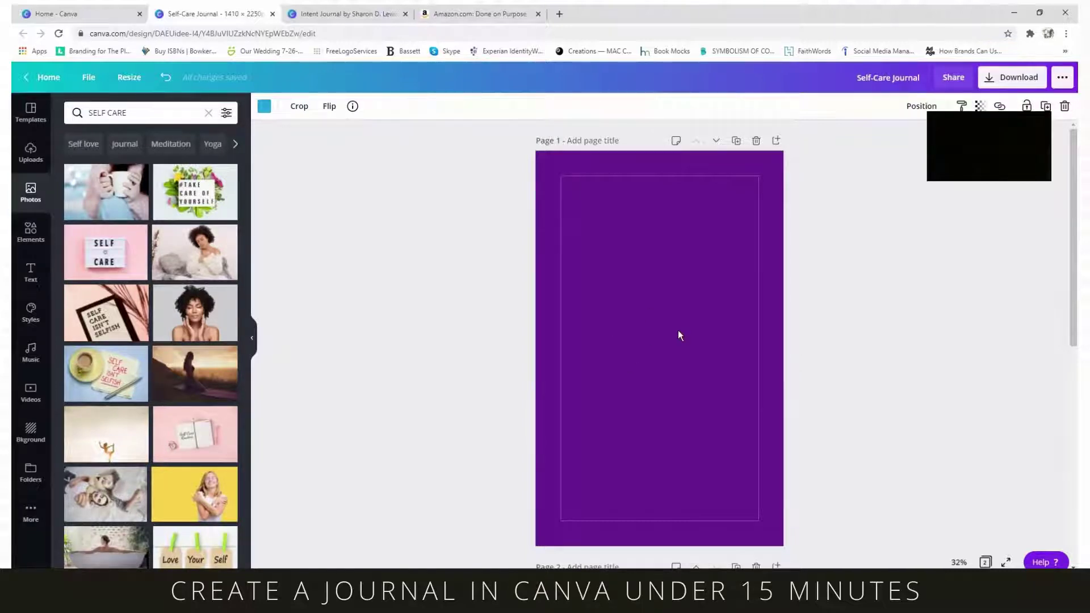
{"action": "left_click", "coordinate": [199, 314]}
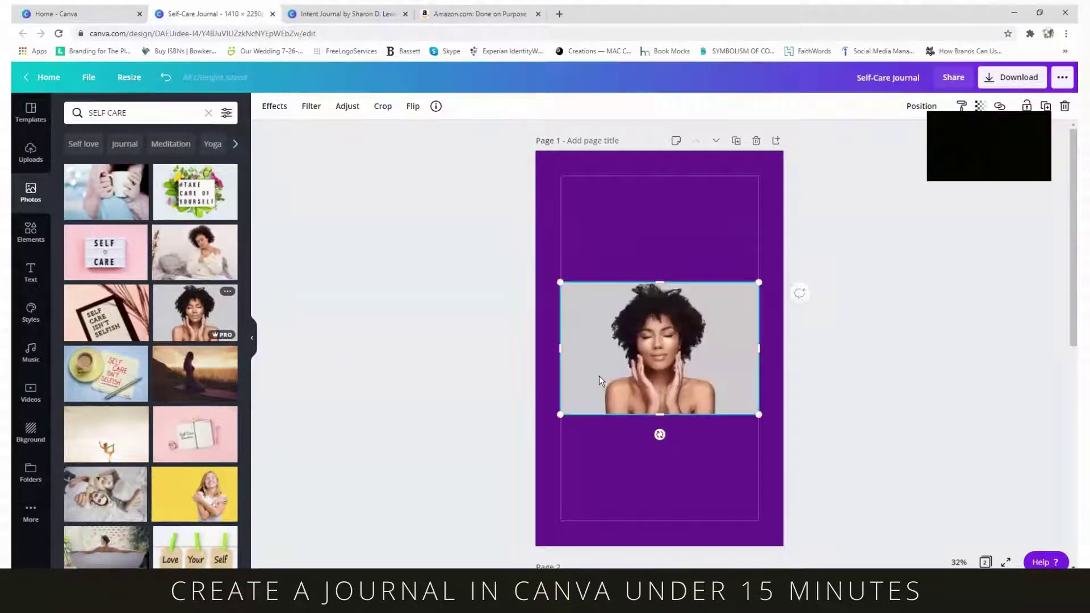
{"action": "left_click", "coordinate": [278, 112]}
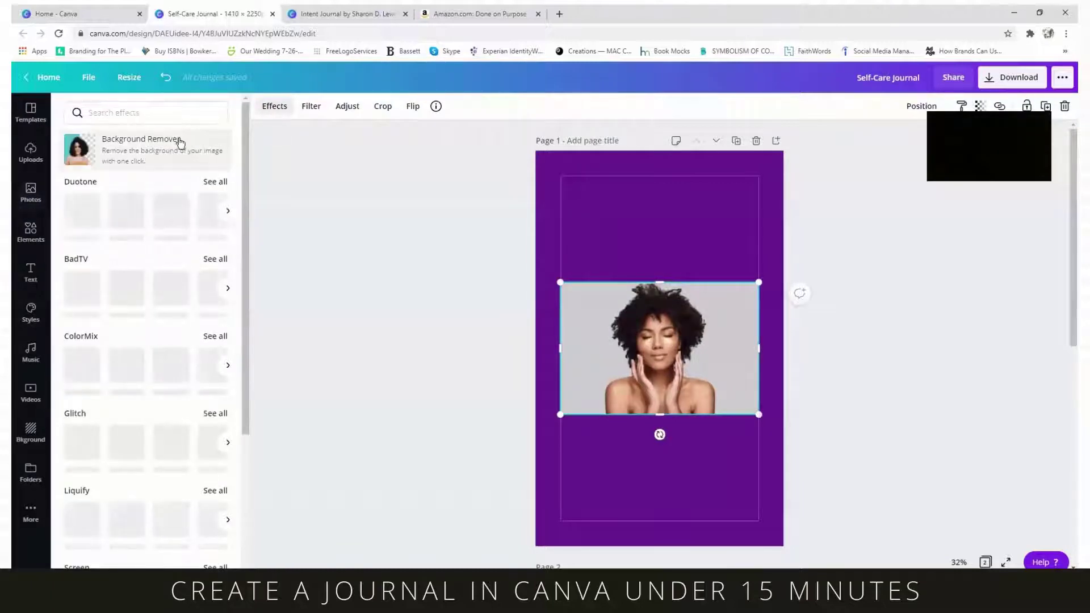
{"action": "left_click", "coordinate": [178, 141]}
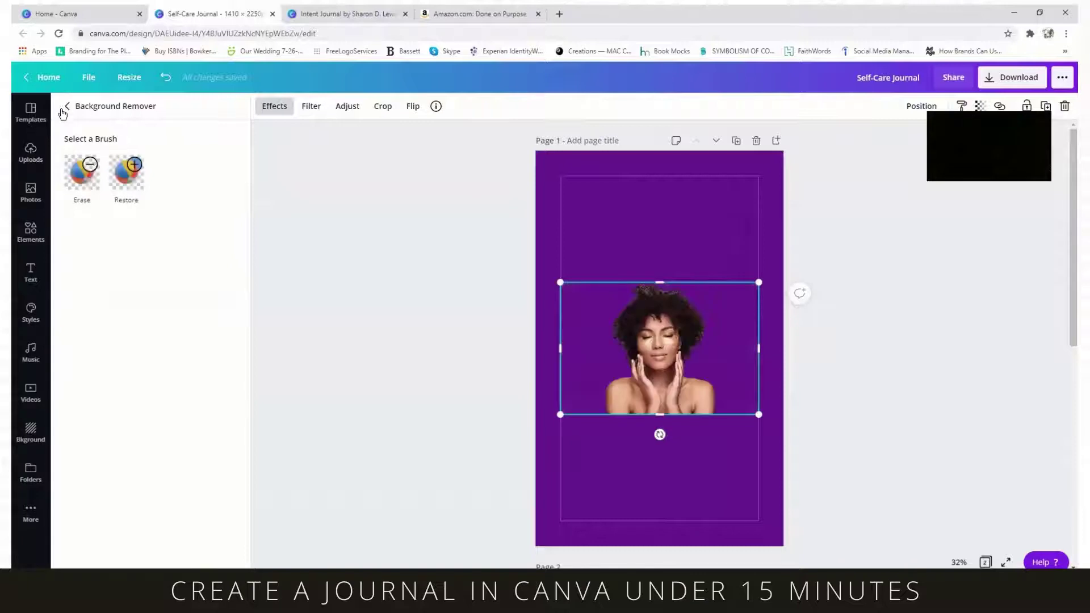
- Add a square shape from Elements to page 1 and move it toward the top-left
{"action": "left_click", "coordinate": [29, 234]}
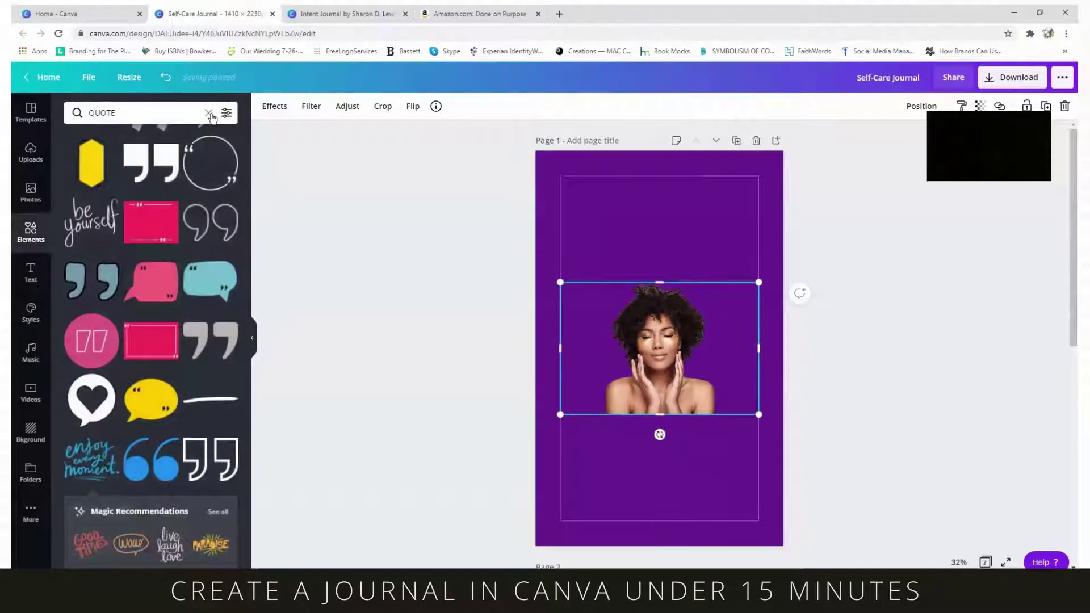
{"action": "left_click", "coordinate": [209, 114]}
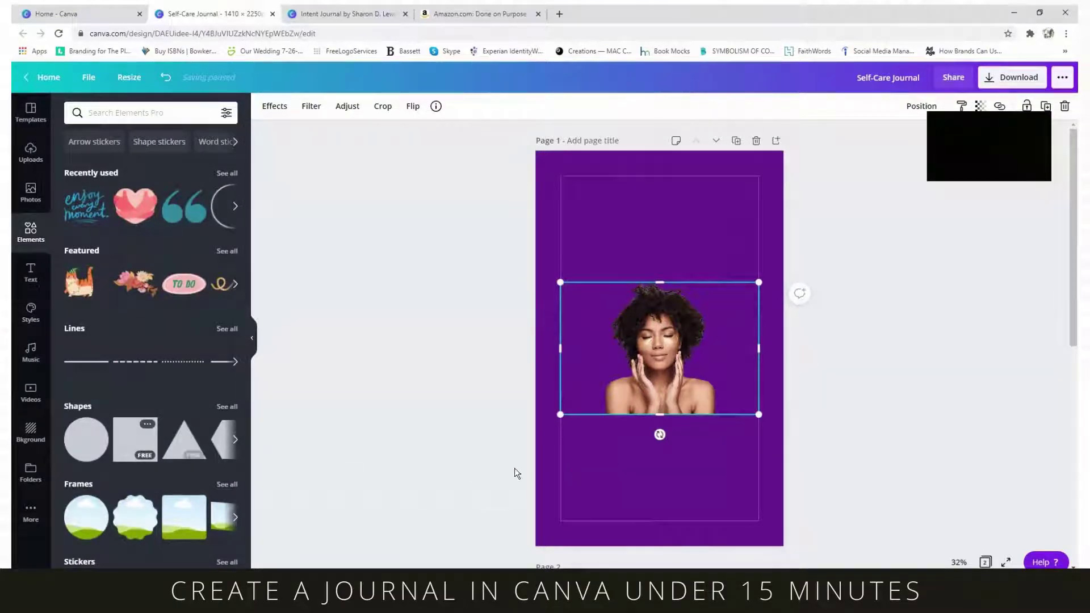
{"action": "left_click", "coordinate": [147, 424]}
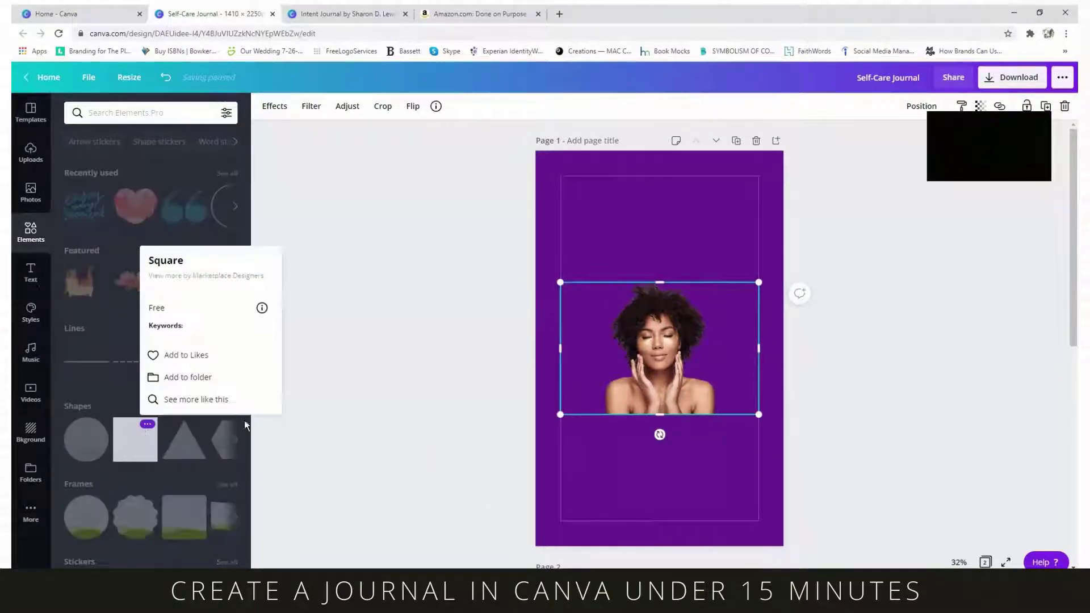
{"action": "left_click", "coordinate": [141, 440]}
{"action": "left_click", "coordinate": [140, 444]}
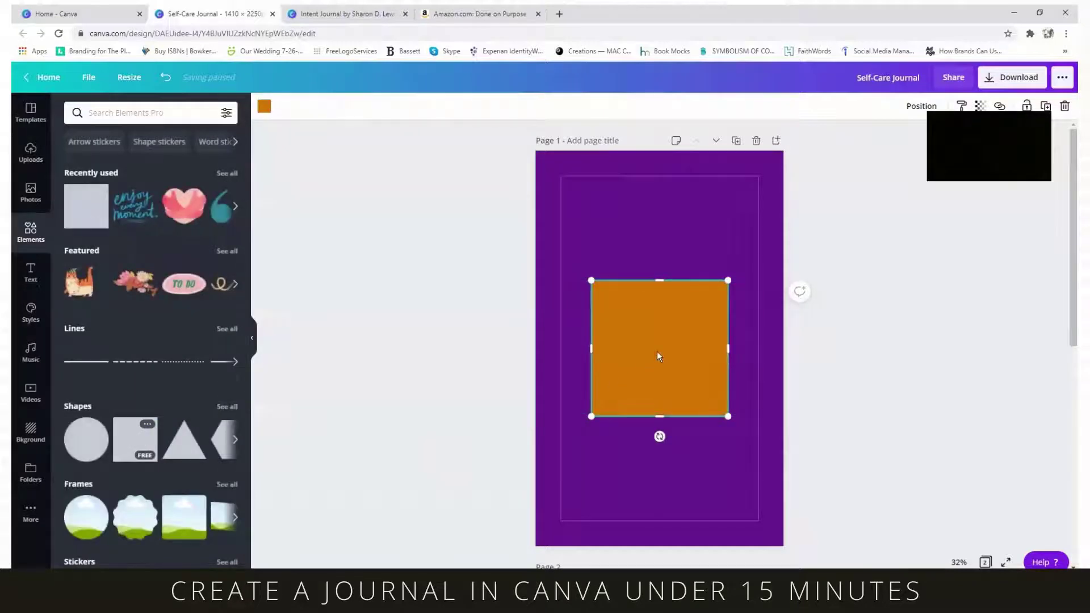
{"action": "left_click_drag", "start_coordinate": [657, 353], "coordinate": [601, 231]}
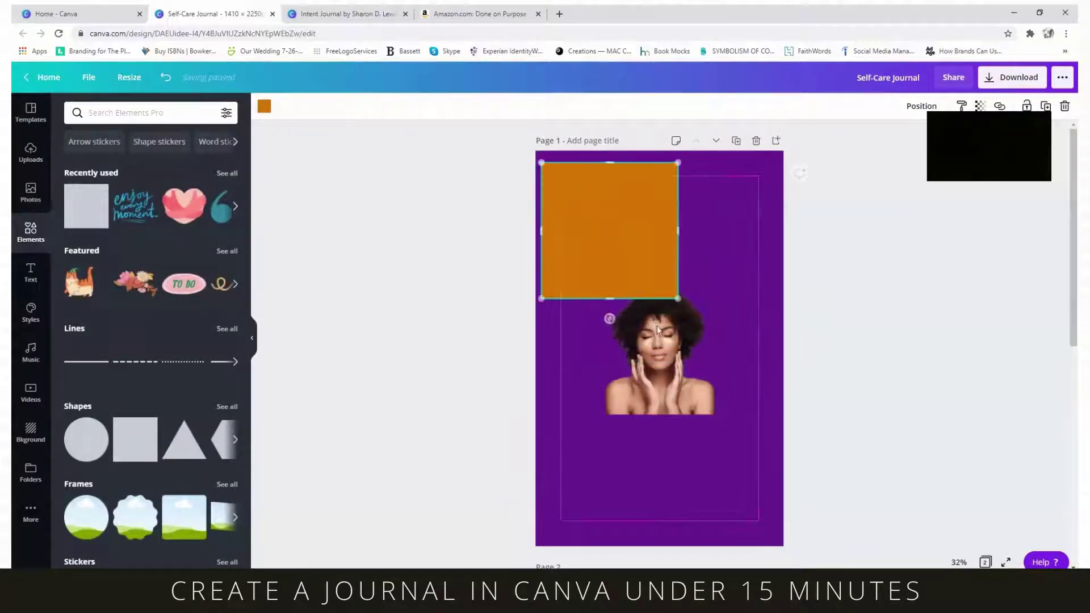
- Move the photo to the page bottom and stretch the square into a full-height left column
{"action": "left_click_drag", "start_coordinate": [683, 374], "coordinate": [683, 498]}
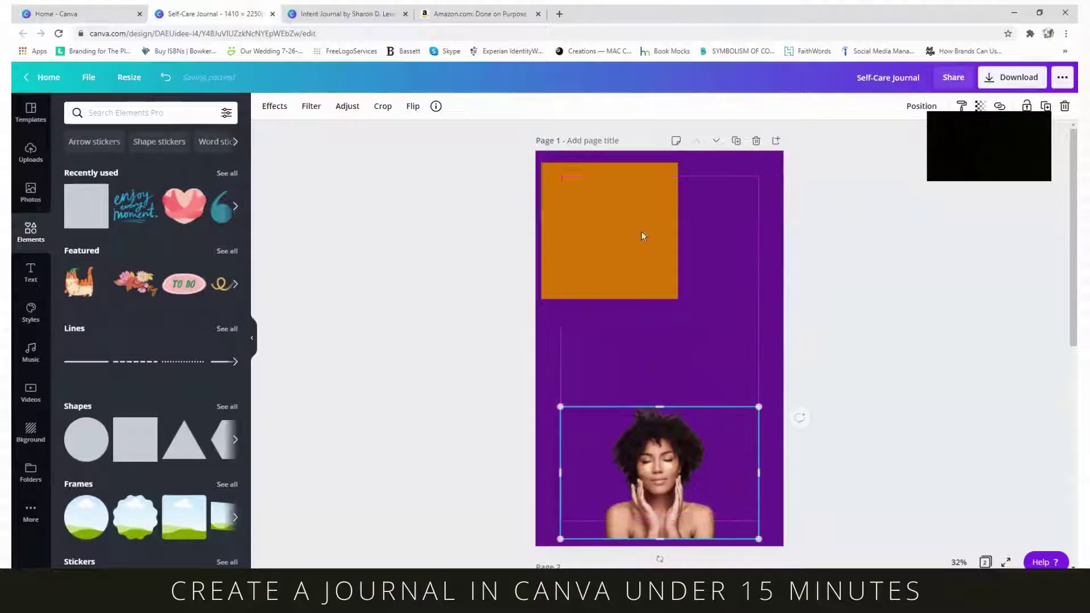
{"action": "left_click_drag", "start_coordinate": [622, 219], "coordinate": [614, 203]}
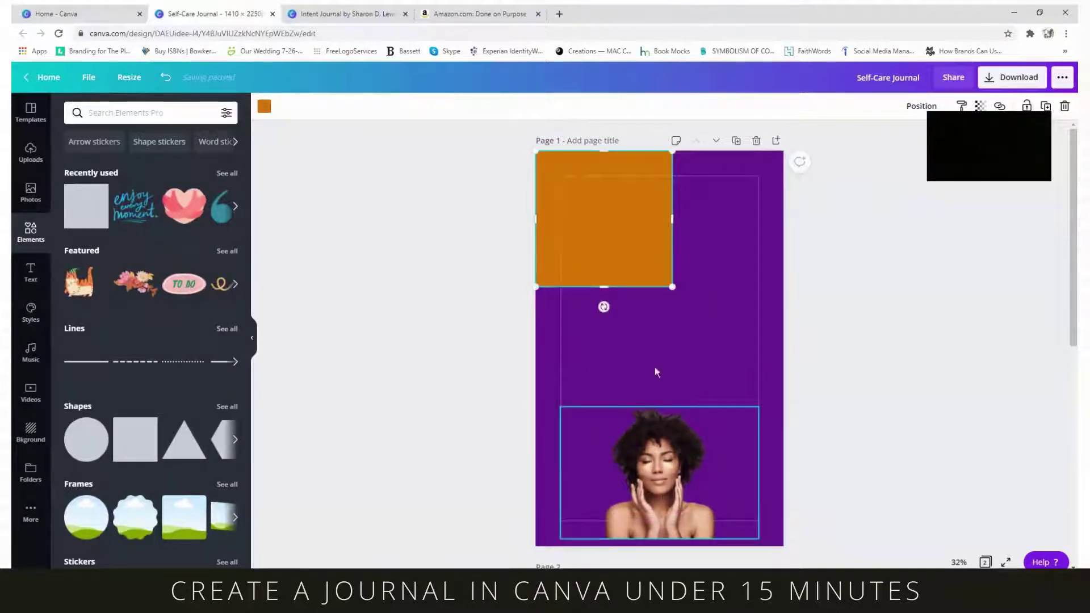
{"action": "left_click_drag", "start_coordinate": [670, 213], "coordinate": [660, 208]}
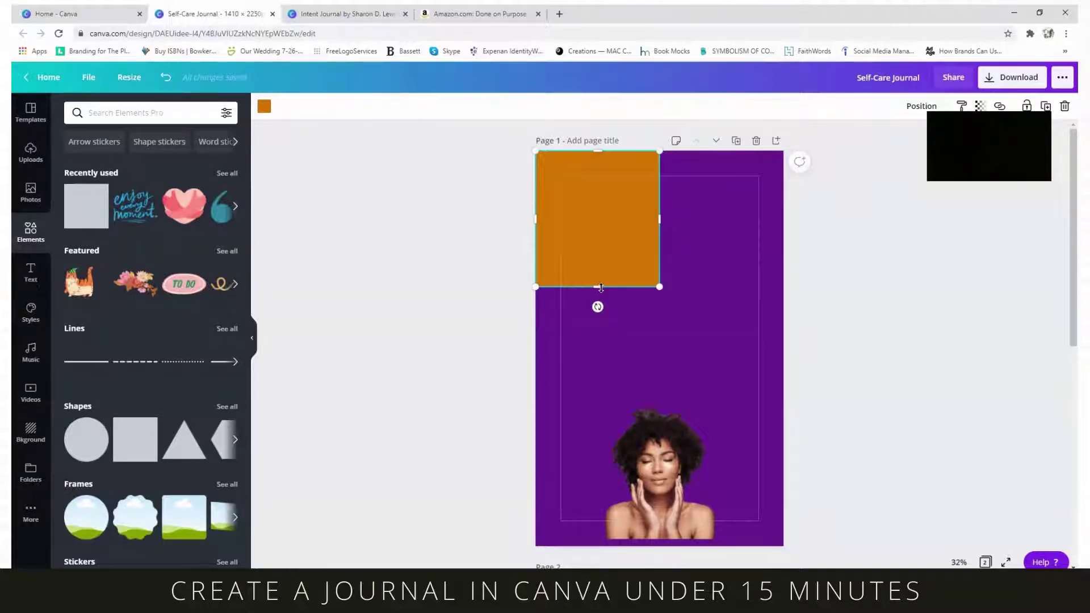
{"action": "left_click_drag", "start_coordinate": [600, 288], "coordinate": [597, 554]}
- Stretch the orange column across the page's left half and recolour it light blue
{"action": "left_click_drag", "start_coordinate": [581, 152], "coordinate": [597, 135]}
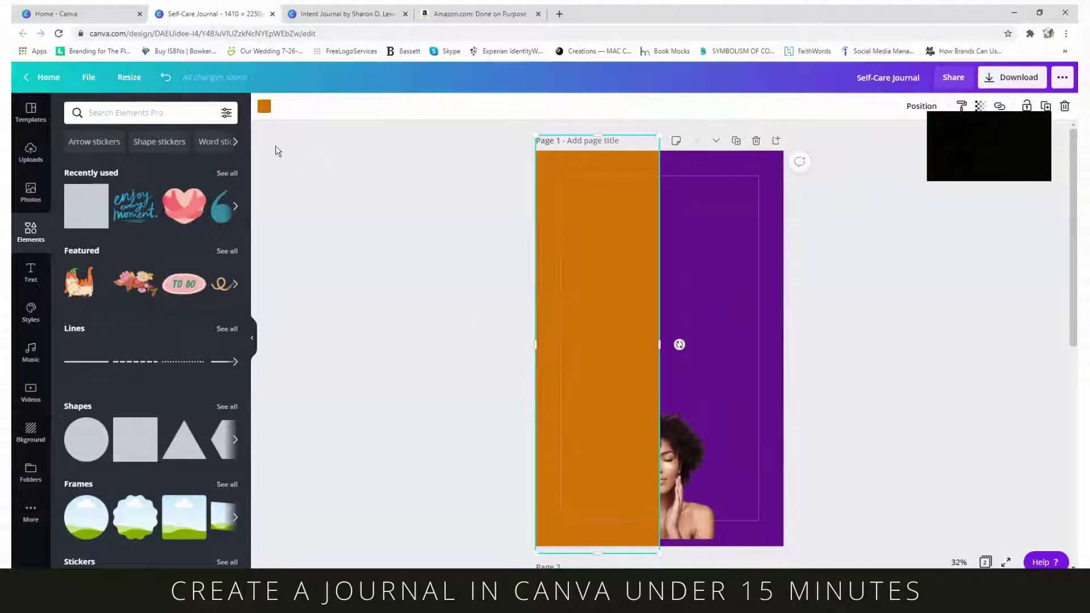
{"action": "left_click", "coordinate": [271, 106]}
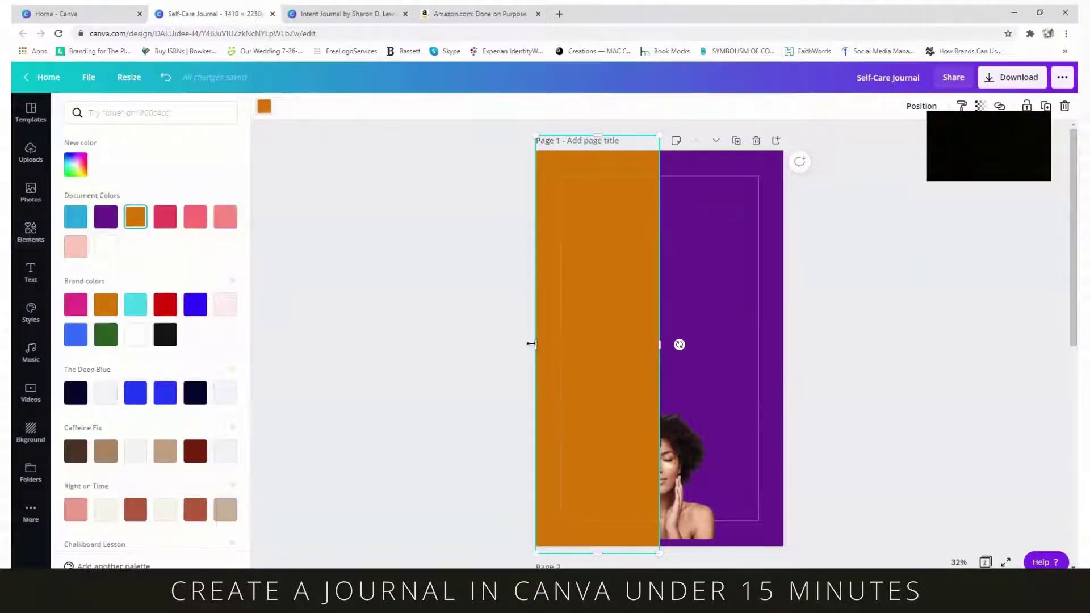
{"action": "left_click_drag", "start_coordinate": [531, 343], "coordinate": [527, 344]}
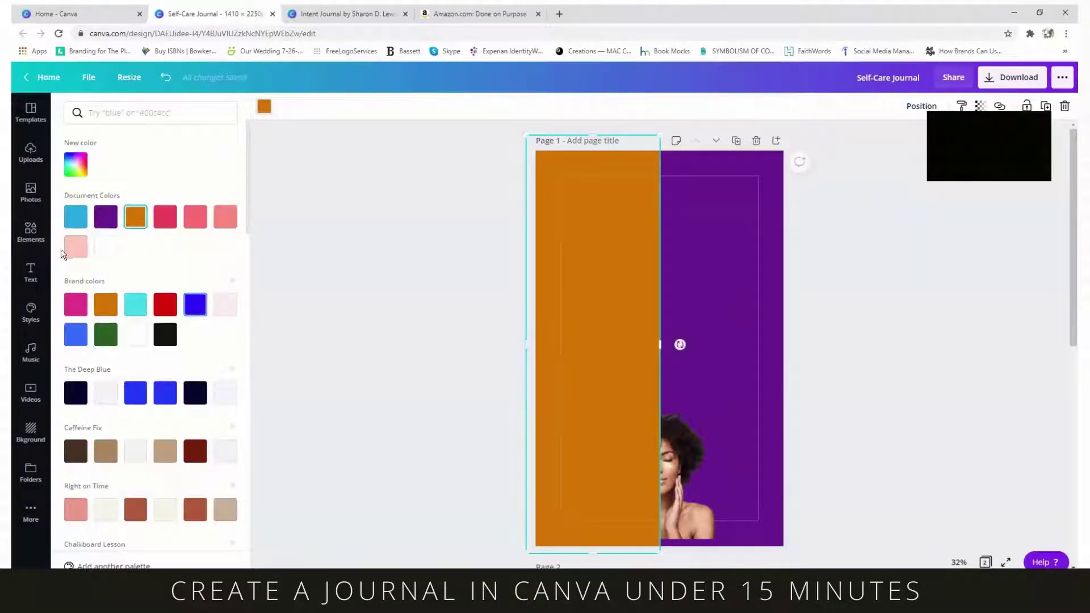
{"action": "left_click", "coordinate": [76, 216]}
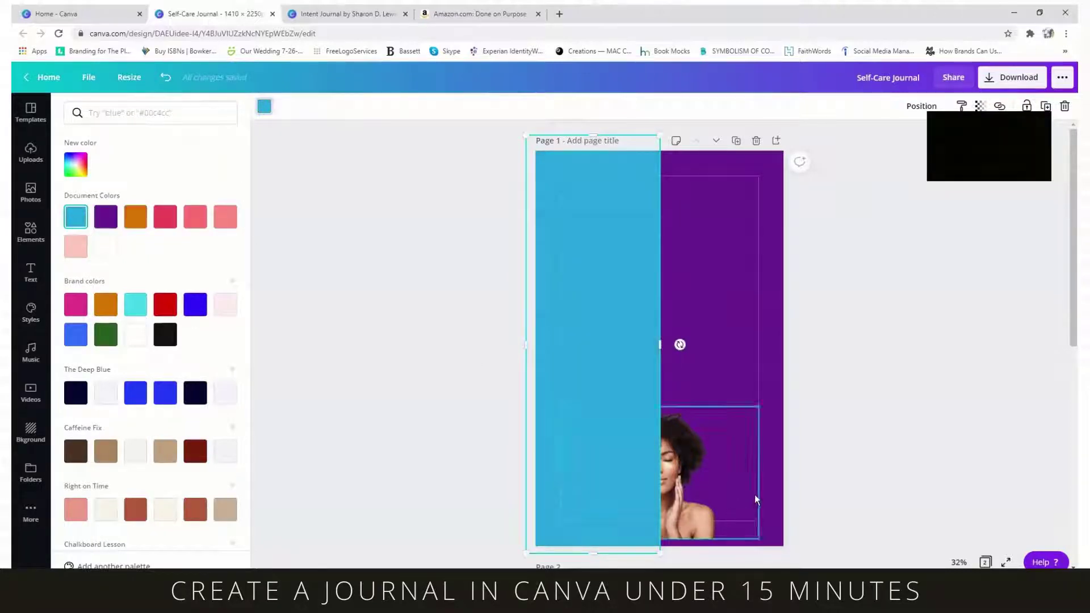
- Bring the woman photo forward, enlarge it, and move it up to mid-page
{"action": "left_click", "coordinate": [779, 404]}
{"action": "left_click_drag", "start_coordinate": [697, 495], "coordinate": [690, 473]}
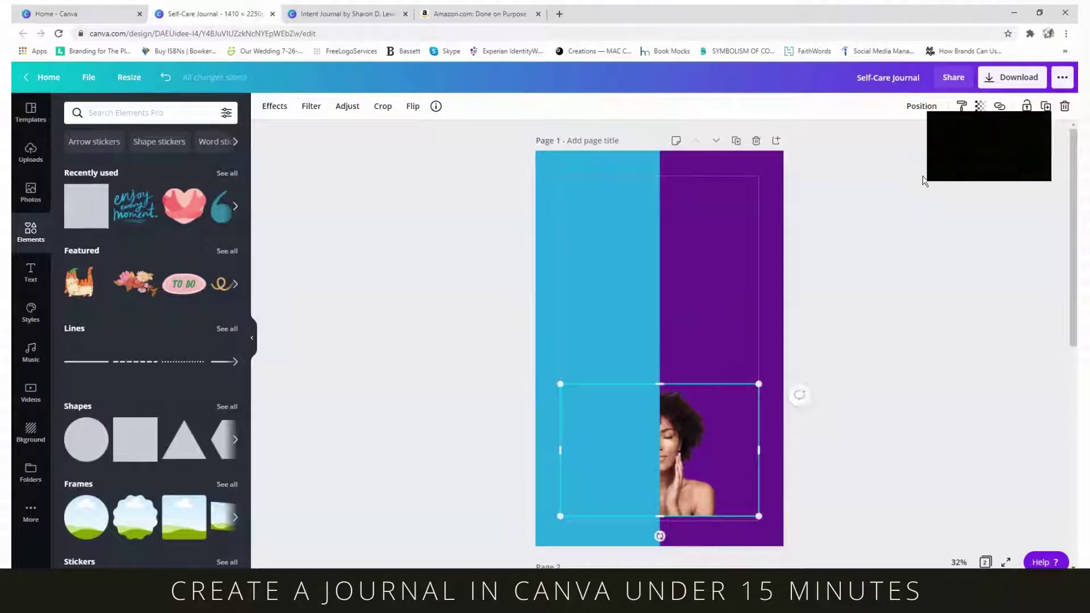
{"action": "left_click", "coordinate": [920, 108]}
{"action": "left_click", "coordinate": [780, 141]}
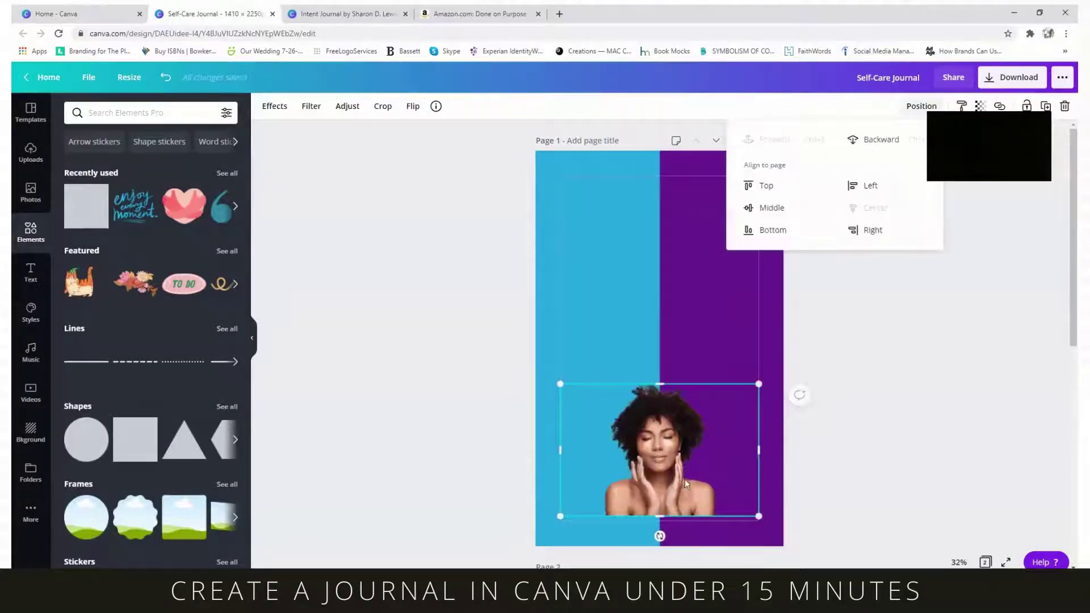
{"action": "left_click", "coordinate": [684, 489]}
{"action": "left_click_drag", "start_coordinate": [662, 362], "coordinate": [668, 290]}
{"action": "left_click_drag", "start_coordinate": [655, 492], "coordinate": [660, 396]}
{"action": "left_click", "coordinate": [728, 489]}
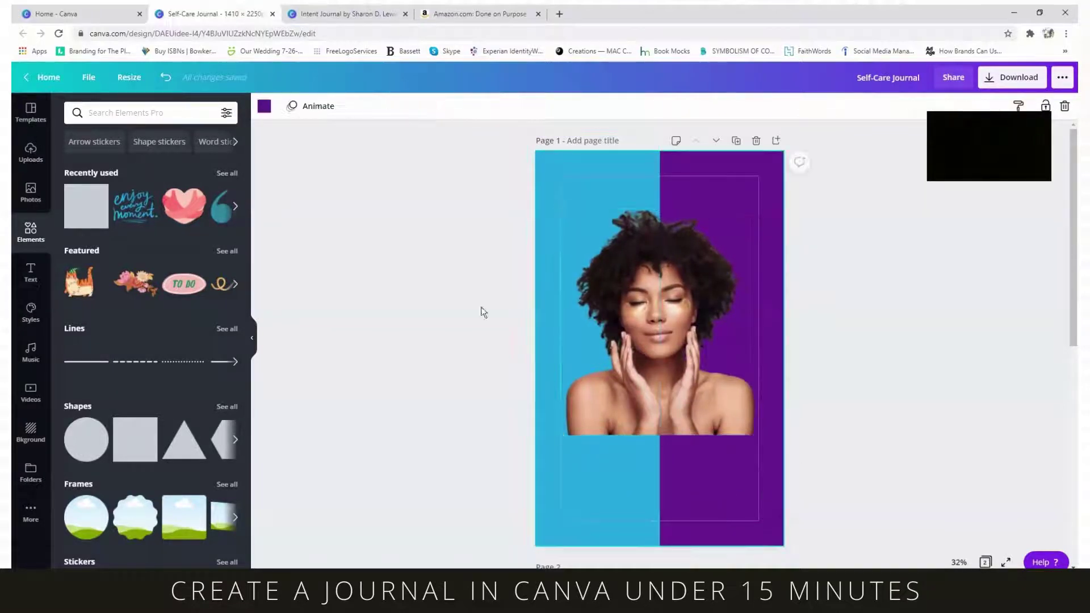
- Add a thin solid line and place it just below the cover photo
{"action": "left_click", "coordinate": [92, 369]}
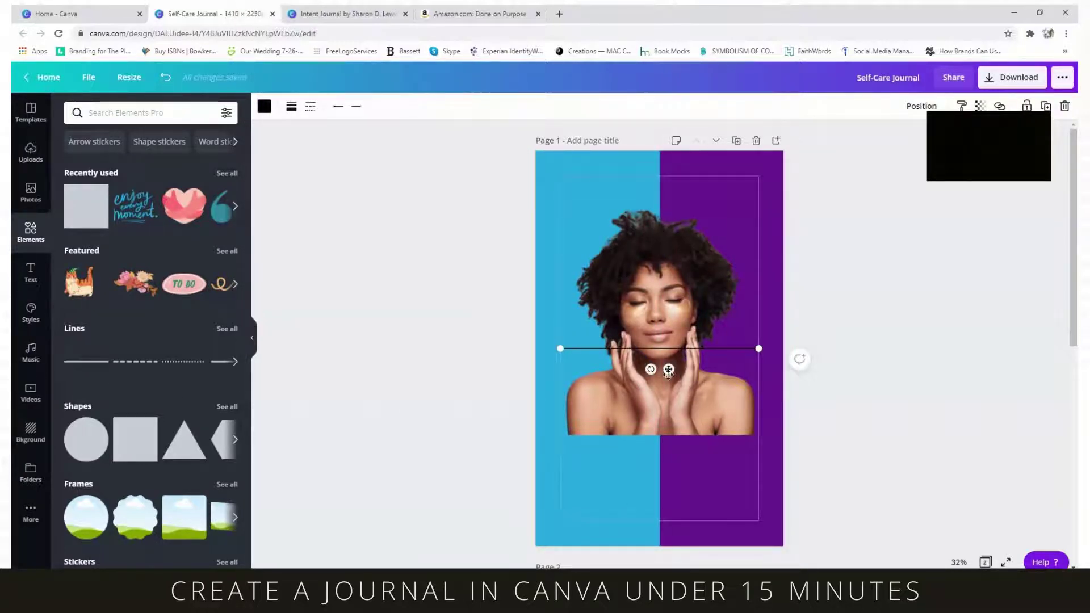
{"action": "left_click_drag", "start_coordinate": [668, 370], "coordinate": [668, 455]}
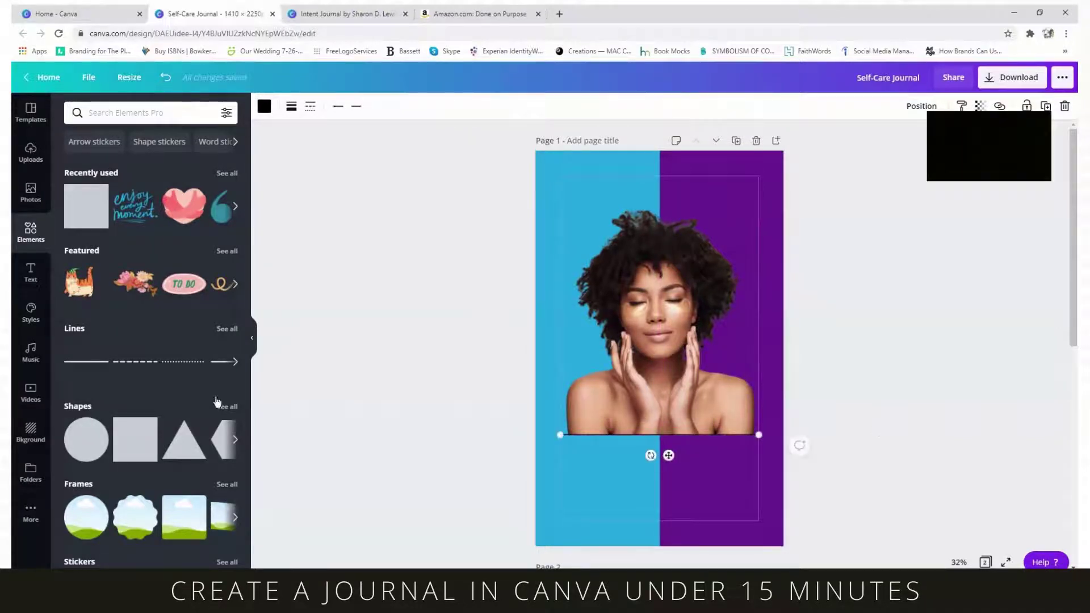
{"action": "left_click", "coordinate": [433, 429]}
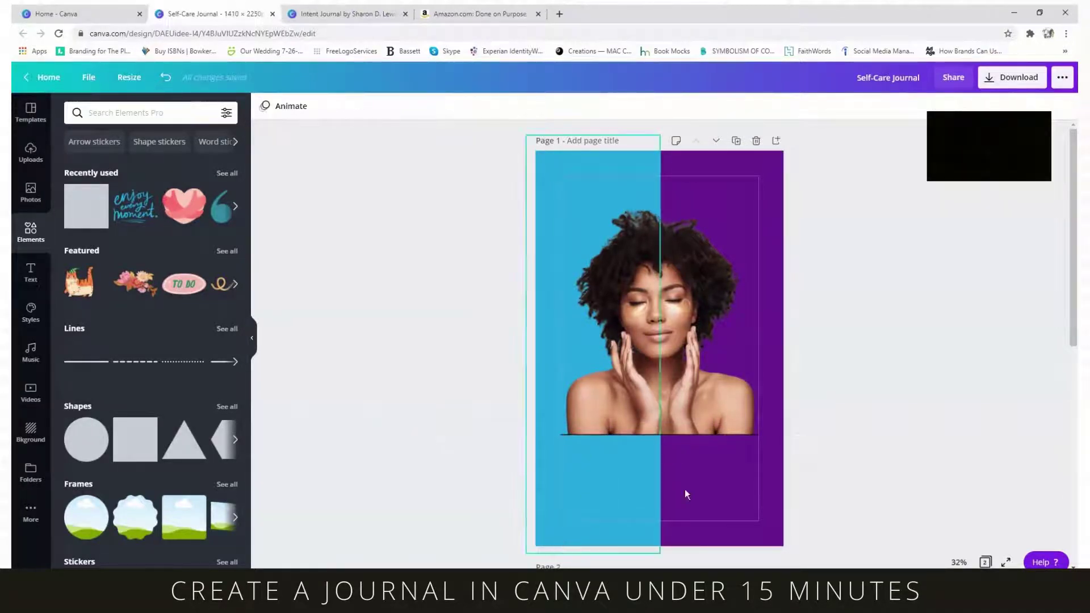
- Duplicate page 2's Self-Care Journal title and place the copy beneath the line on the cover
{"action": "scroll", "coordinate": [758, 448], "scroll_direction": "down", "scroll_amount": 7}
{"action": "left_click", "coordinate": [665, 373]}
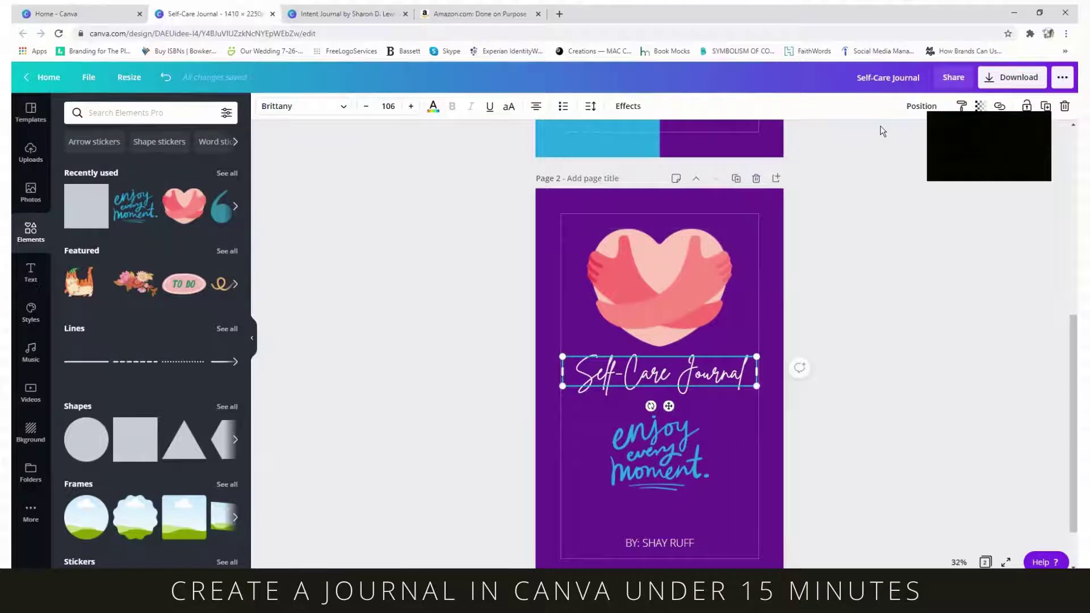
{"action": "left_click", "coordinate": [1046, 109]}
{"action": "left_click_drag", "start_coordinate": [649, 387], "coordinate": [636, 93]}
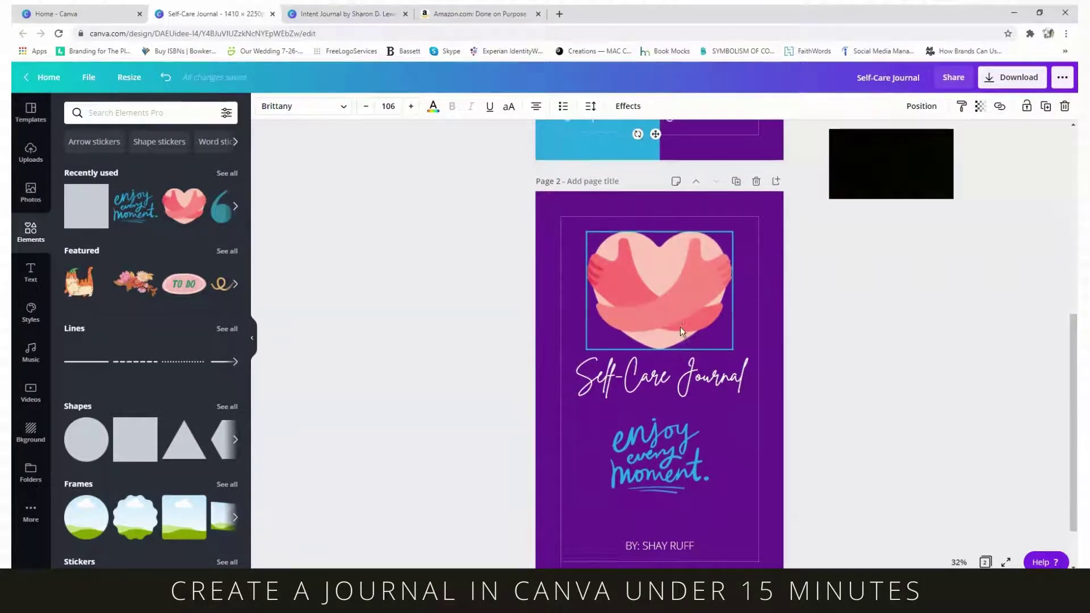
{"action": "scroll", "coordinate": [680, 326], "scroll_direction": "up", "scroll_amount": 5}
{"action": "left_click_drag", "start_coordinate": [652, 372], "coordinate": [664, 338]}
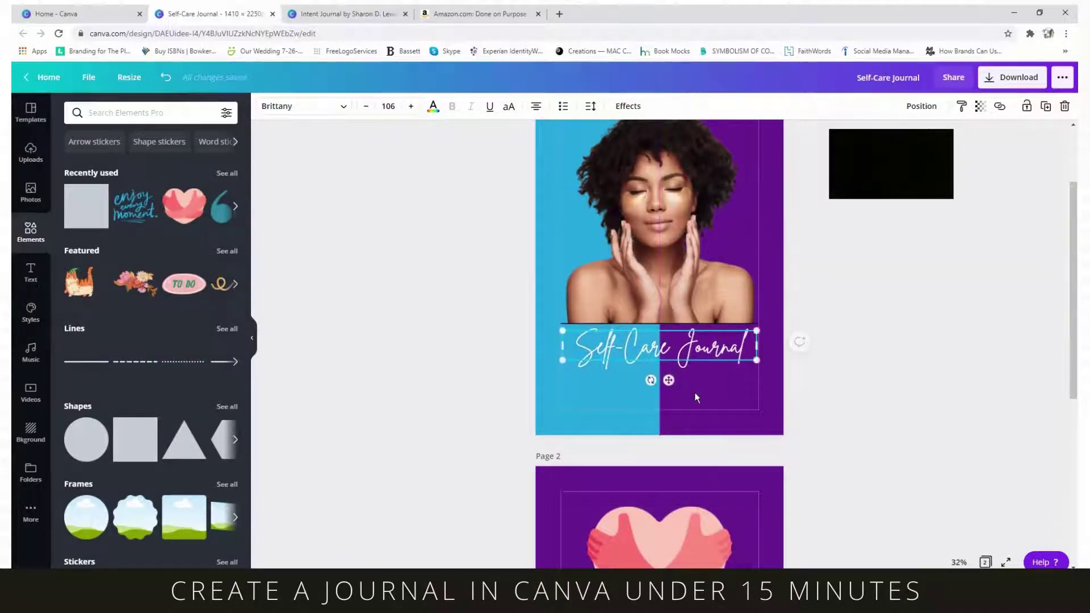
{"action": "left_click", "coordinate": [696, 396]}
- Copy page 2's author byline onto the bottom of the cover
{"action": "scroll", "coordinate": [736, 444], "scroll_direction": "down", "scroll_amount": 5}
{"action": "left_click", "coordinate": [662, 479]}
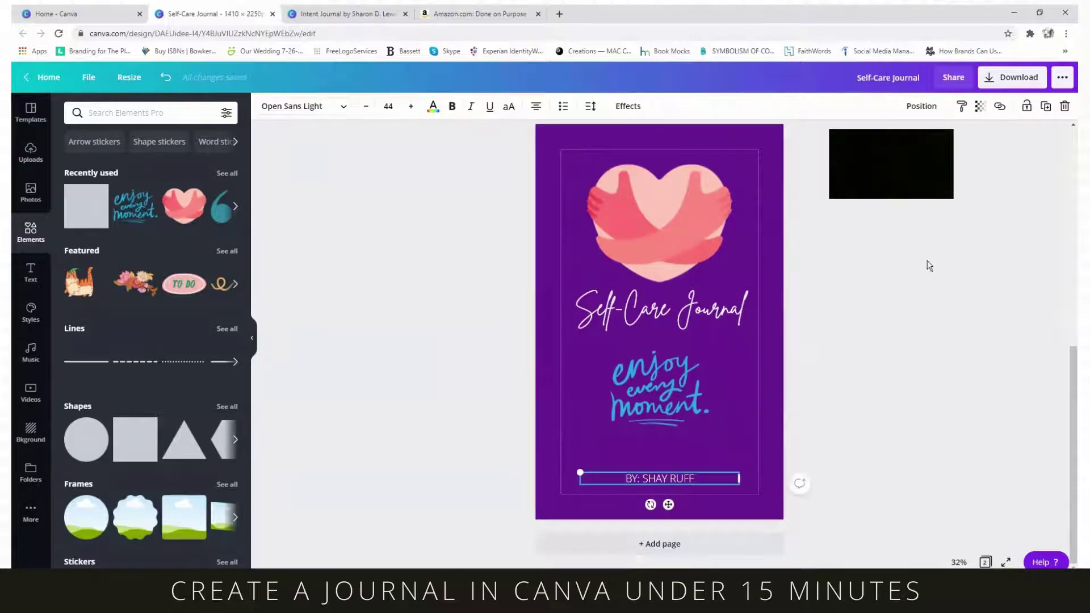
{"action": "left_click", "coordinate": [1046, 106]}
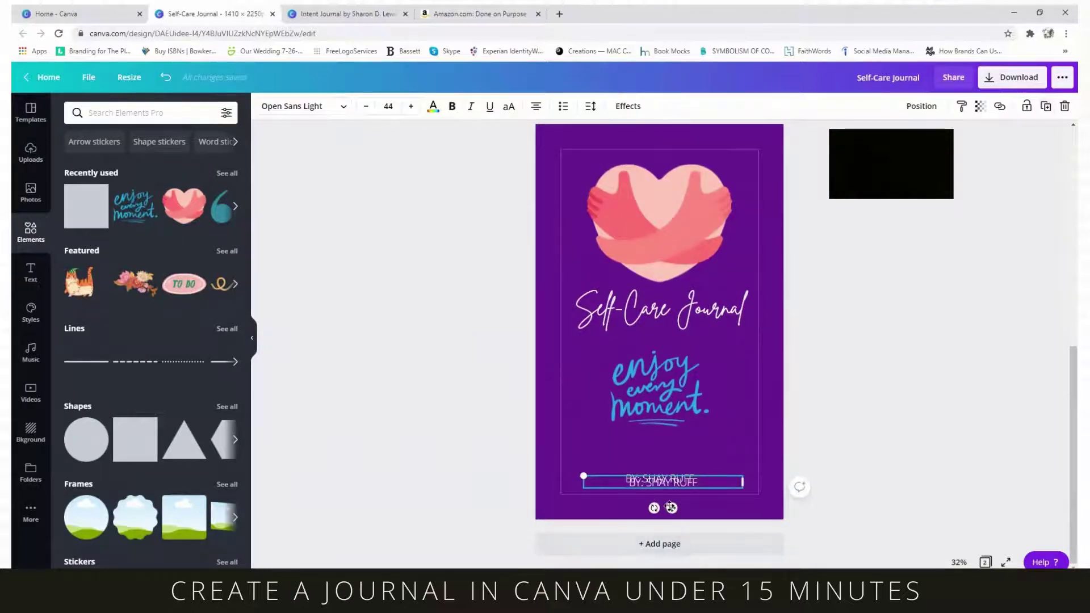
{"action": "left_click_drag", "start_coordinate": [672, 507], "coordinate": [674, 174]}
{"action": "scroll", "coordinate": [710, 227], "scroll_direction": "up", "scroll_amount": 3}
{"action": "scroll", "coordinate": [710, 227], "scroll_direction": "up", "scroll_amount": 2}
{"action": "left_click_drag", "start_coordinate": [672, 433], "coordinate": [669, 362]}
{"action": "left_click", "coordinate": [803, 439]}
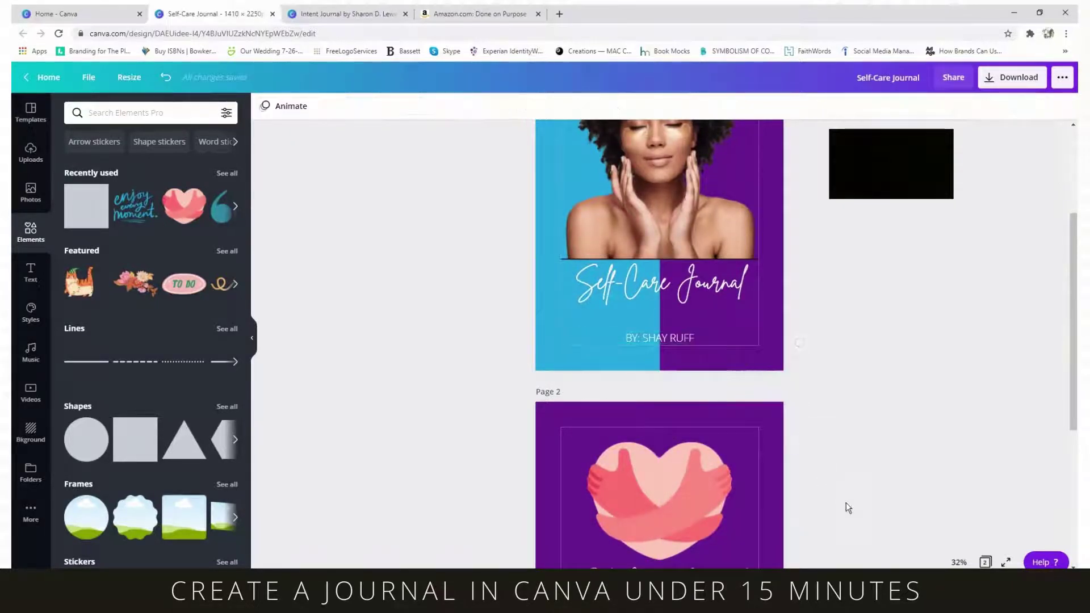
- Add a halftone dot pattern from a PATTERN search and stretch it across the cover's upper part
{"action": "scroll", "coordinate": [846, 502], "scroll_direction": "up", "scroll_amount": 4}
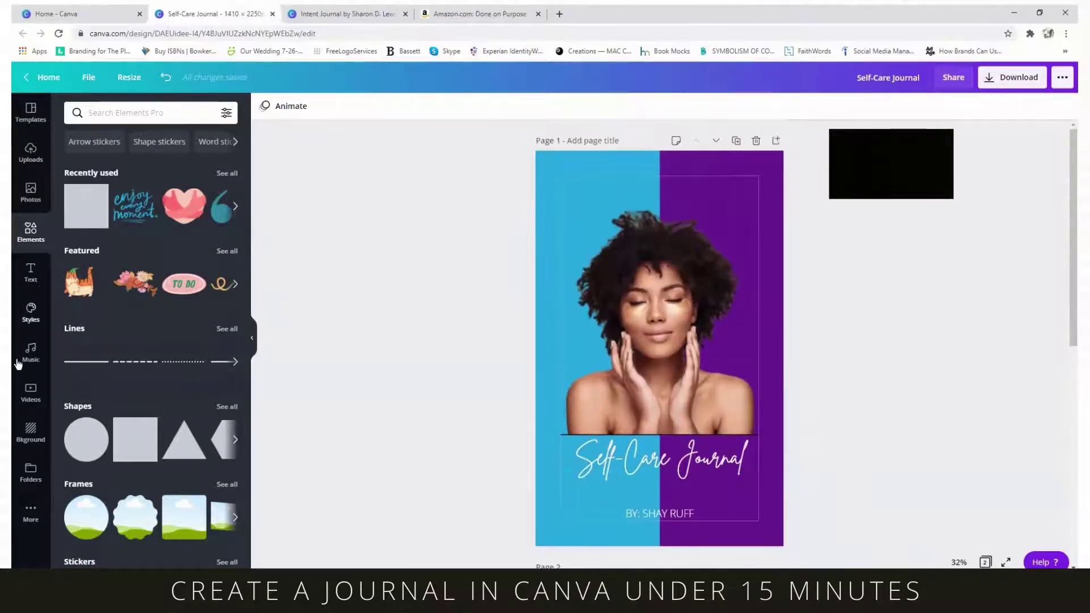
{"action": "left_click", "coordinate": [111, 112]}
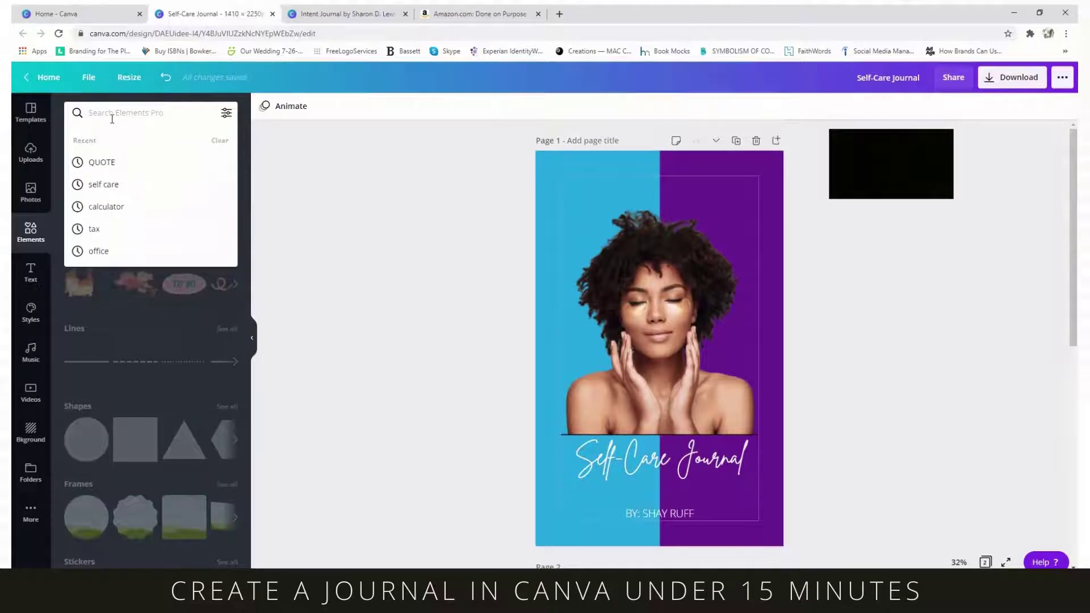
{"action": "type", "text": "PATTE"}
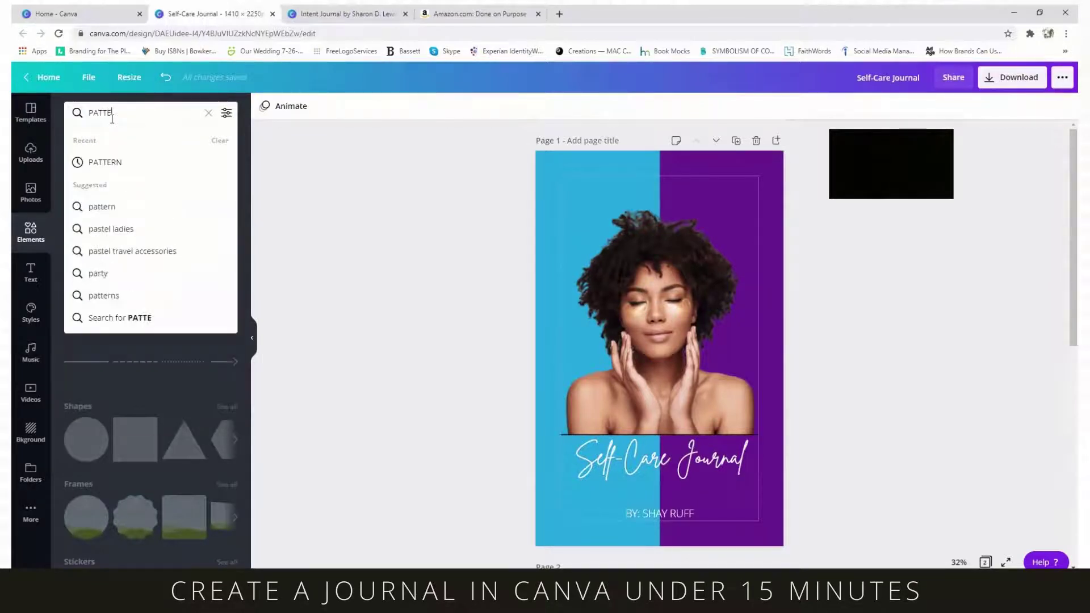
{"action": "type", "text": "RN"}
{"action": "key", "text": "Return"}
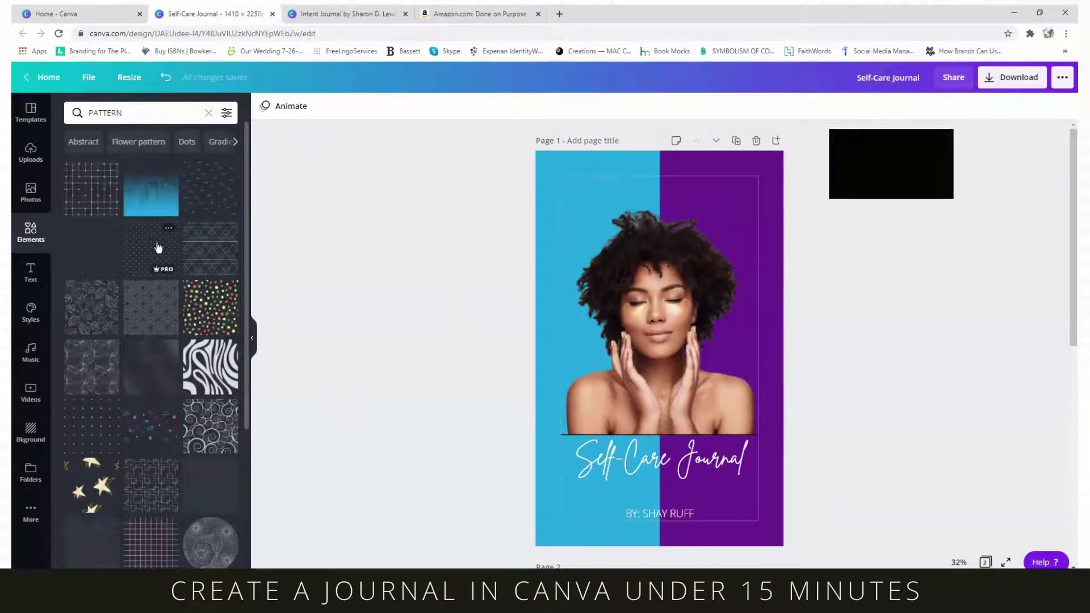
{"action": "scroll", "coordinate": [158, 247], "scroll_direction": "down", "scroll_amount": 5}
{"action": "scroll", "coordinate": [159, 247], "scroll_direction": "down", "scroll_amount": 5}
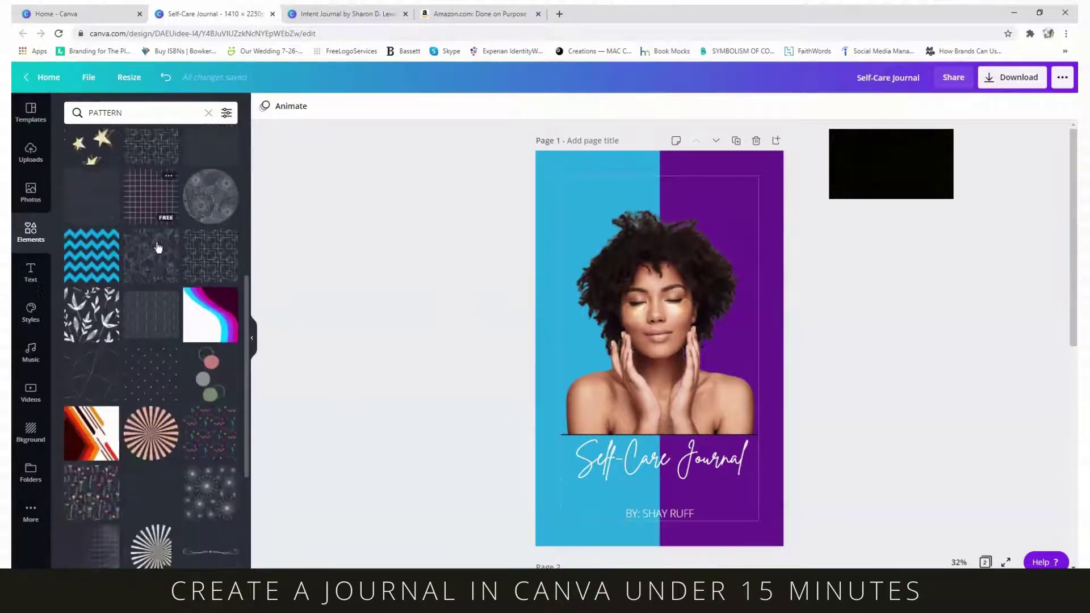
{"action": "scroll", "coordinate": [159, 255], "scroll_direction": "up", "scroll_amount": 6}
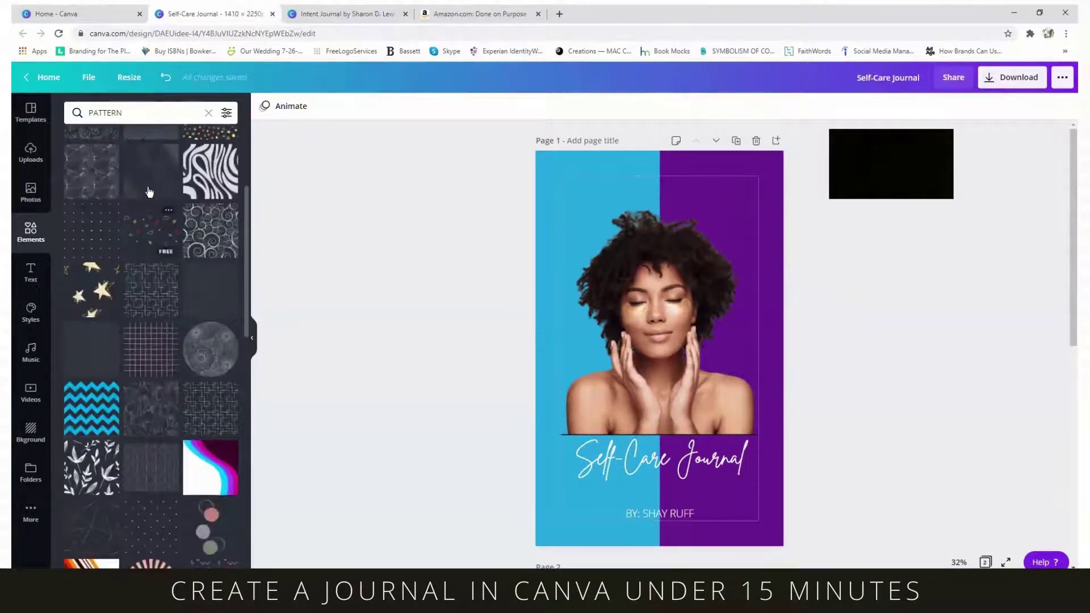
{"action": "left_click", "coordinate": [164, 173]}
{"action": "left_click_drag", "start_coordinate": [610, 299], "coordinate": [634, 215]}
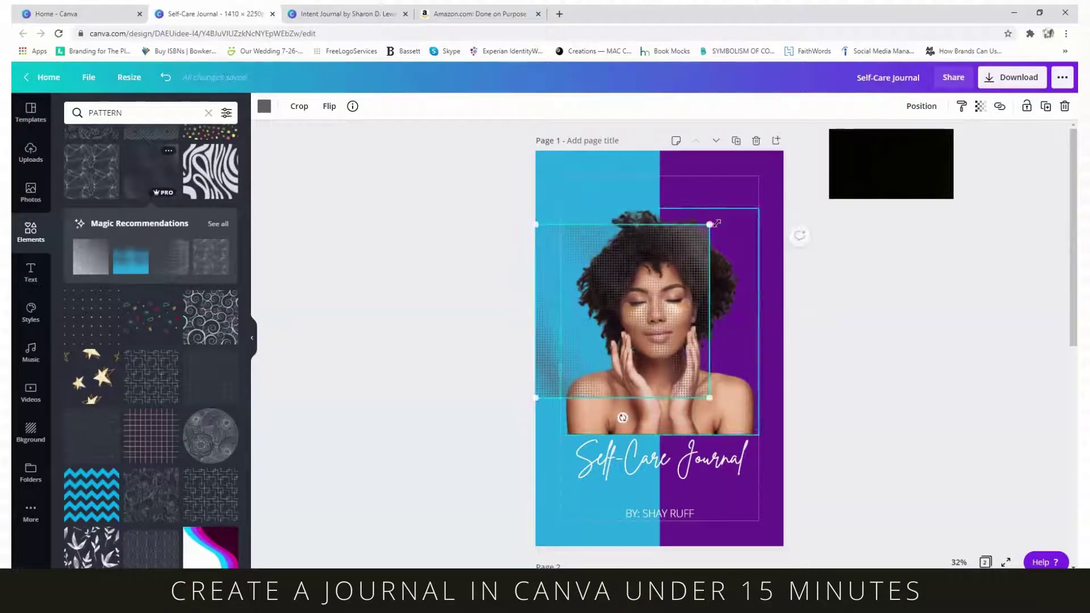
{"action": "left_click_drag", "start_coordinate": [709, 225], "coordinate": [789, 149]}
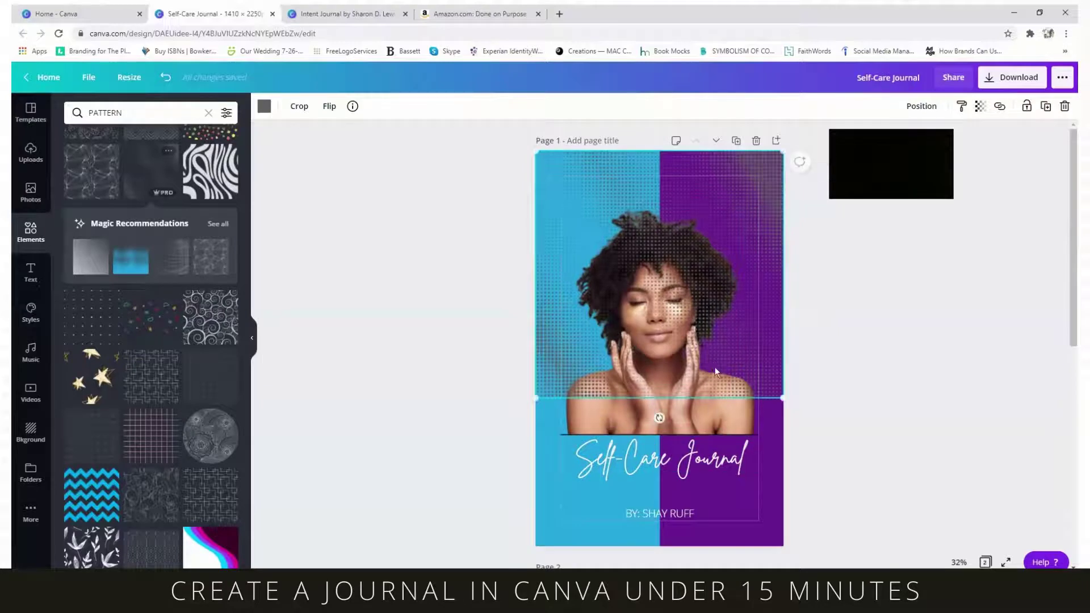
{"action": "left_click_drag", "start_coordinate": [710, 398], "coordinate": [713, 360]}
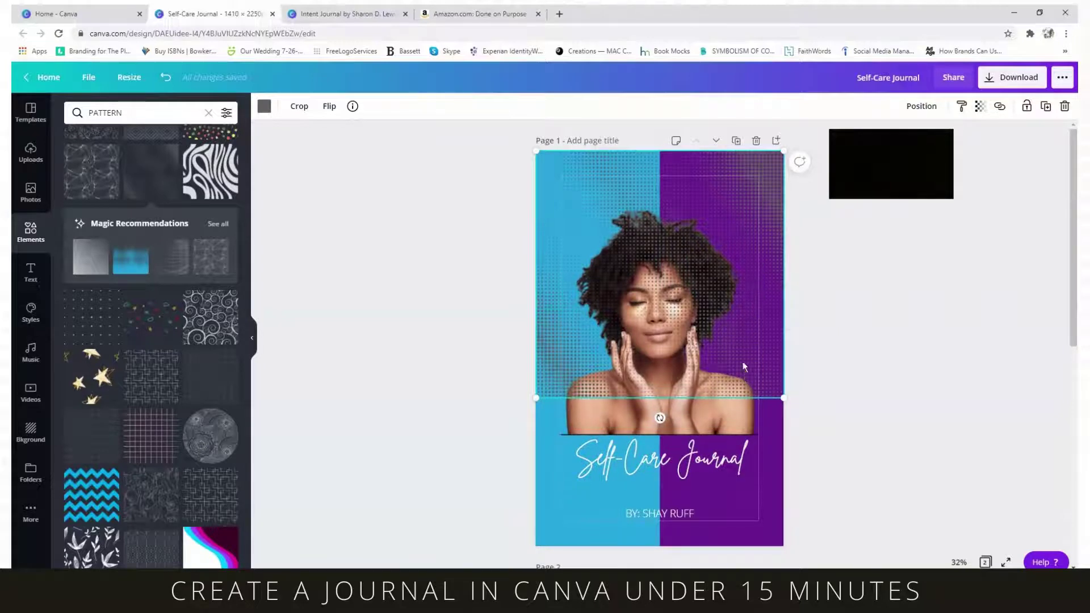
- Send the dot pattern behind the photo, colour it light pink, and hide the margin guides
{"action": "left_click", "coordinate": [915, 107]}
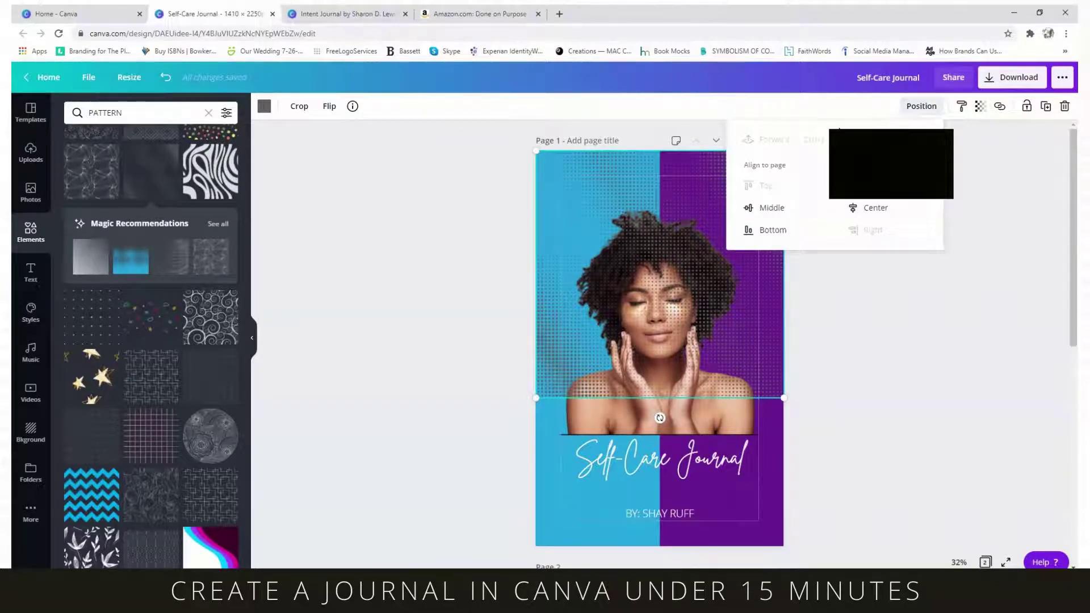
{"action": "left_click", "coordinate": [893, 141]}
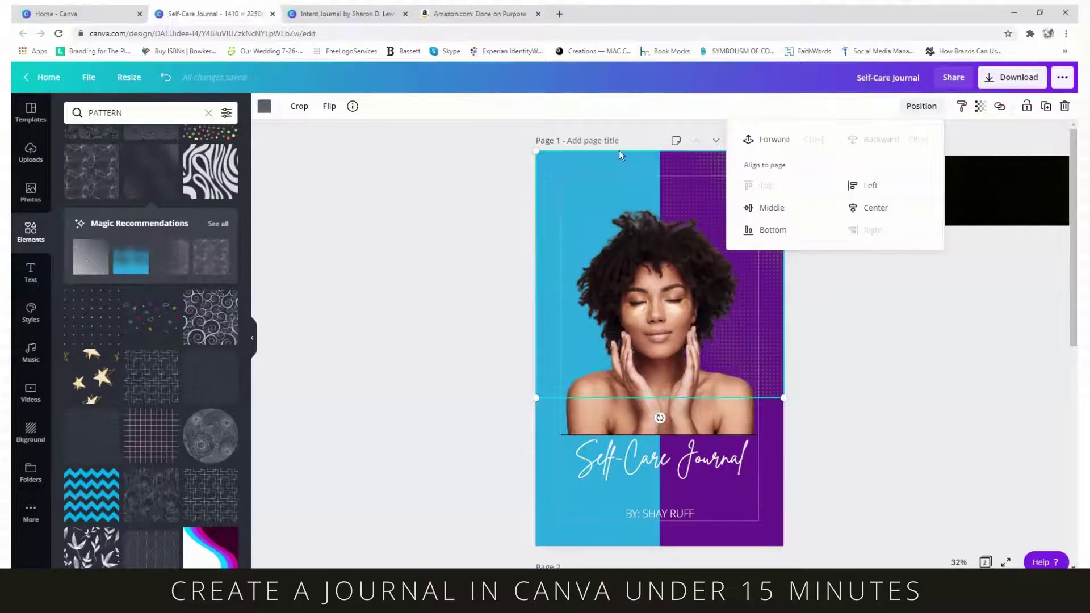
{"action": "left_click", "coordinate": [264, 106]}
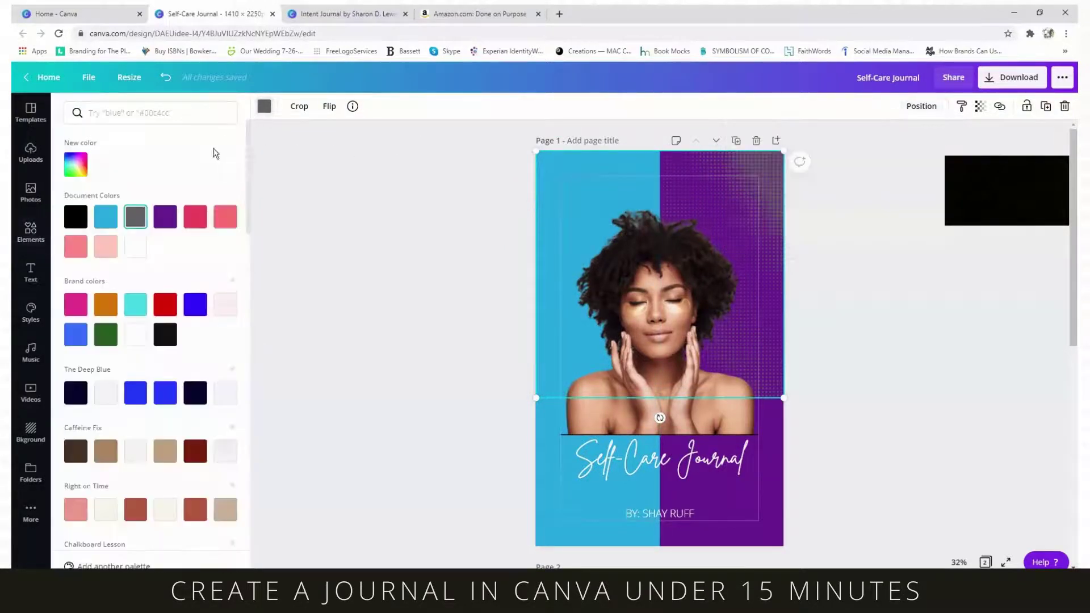
{"action": "left_click", "coordinate": [104, 257]}
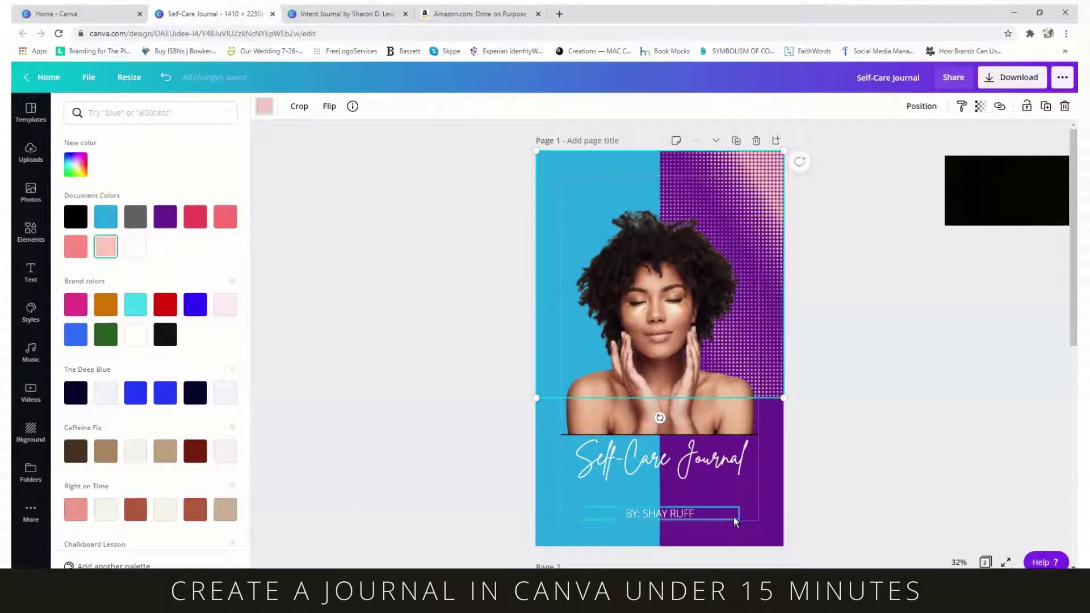
{"action": "key", "text": "Escape"}
{"action": "left_click", "coordinate": [776, 496]}
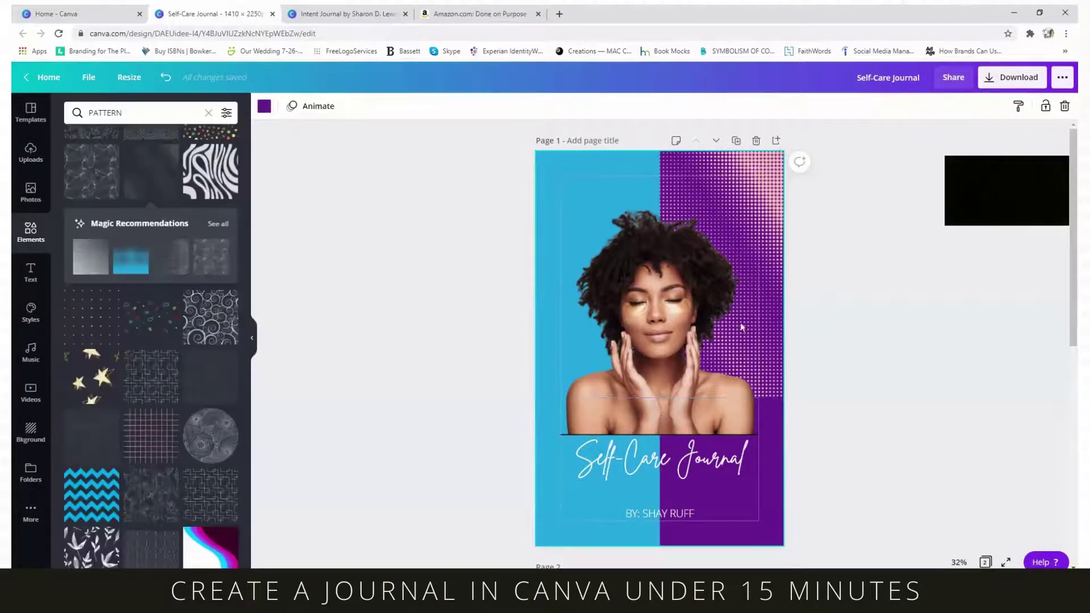
{"action": "left_click", "coordinate": [846, 475]}
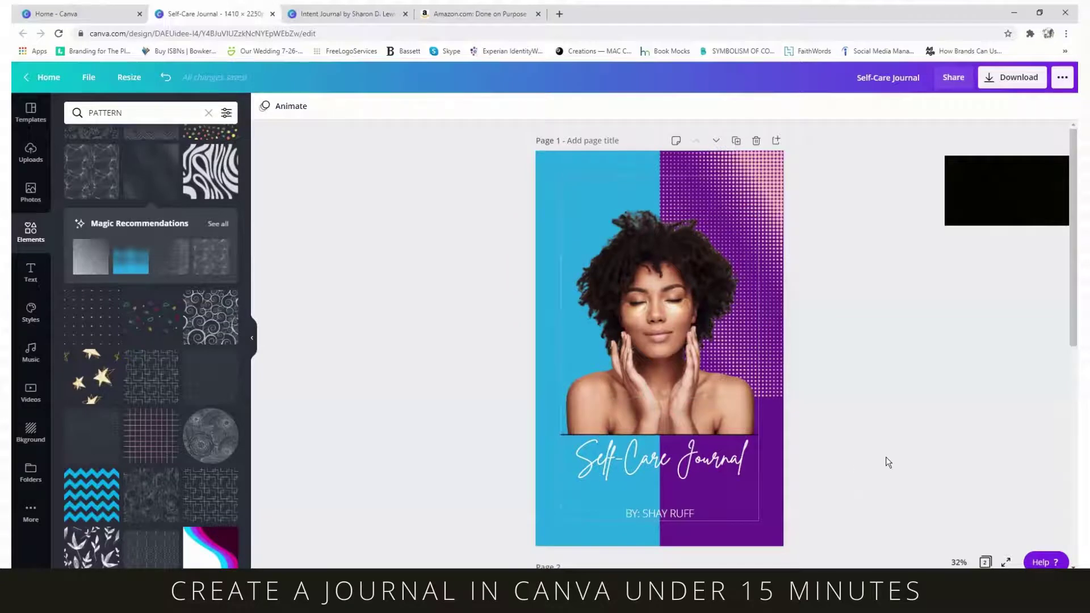
{"action": "left_click", "coordinate": [92, 77]}
{"action": "left_click", "coordinate": [121, 241]}
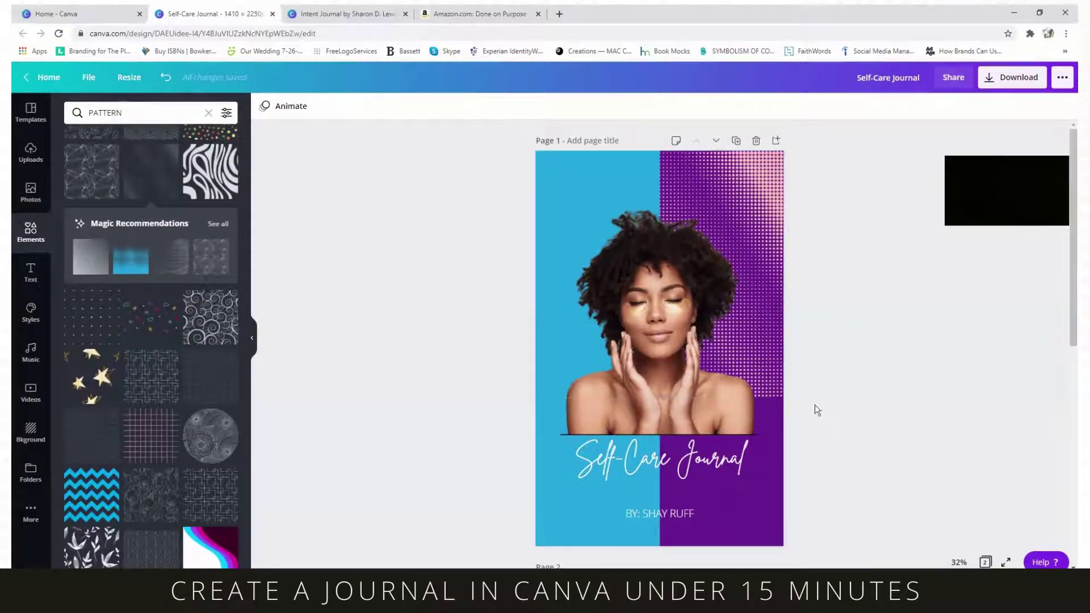
- Add a blank purple page 3 after the inside cover and show its margin guides
{"action": "scroll", "coordinate": [812, 404], "scroll_direction": "down", "scroll_amount": 3}
{"action": "scroll", "coordinate": [683, 321], "scroll_direction": "up", "scroll_amount": 3}
{"action": "scroll", "coordinate": [694, 313], "scroll_direction": "down", "scroll_amount": 5}
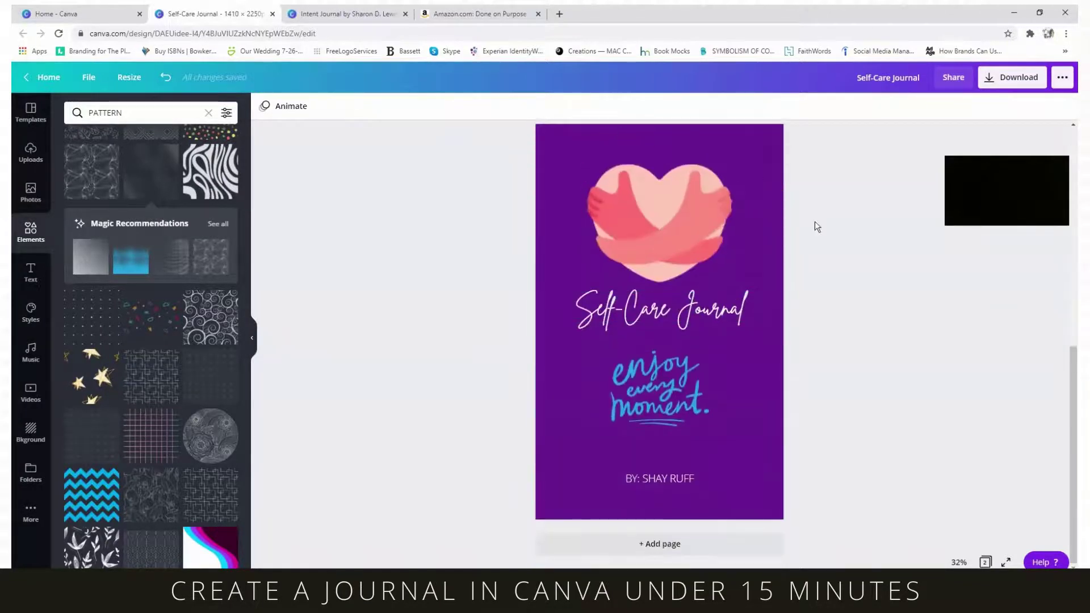
{"action": "scroll", "coordinate": [815, 221], "scroll_direction": "up", "scroll_amount": 3}
{"action": "scroll", "coordinate": [626, 179], "scroll_direction": "down", "scroll_amount": 3}
{"action": "left_click", "coordinate": [662, 544]}
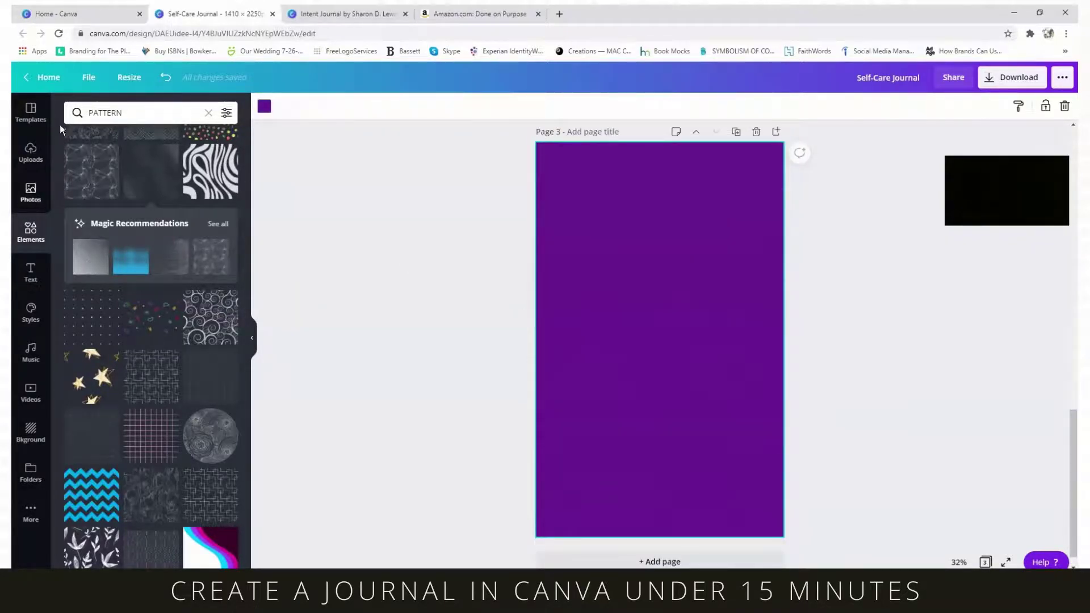
{"action": "left_click", "coordinate": [88, 77]}
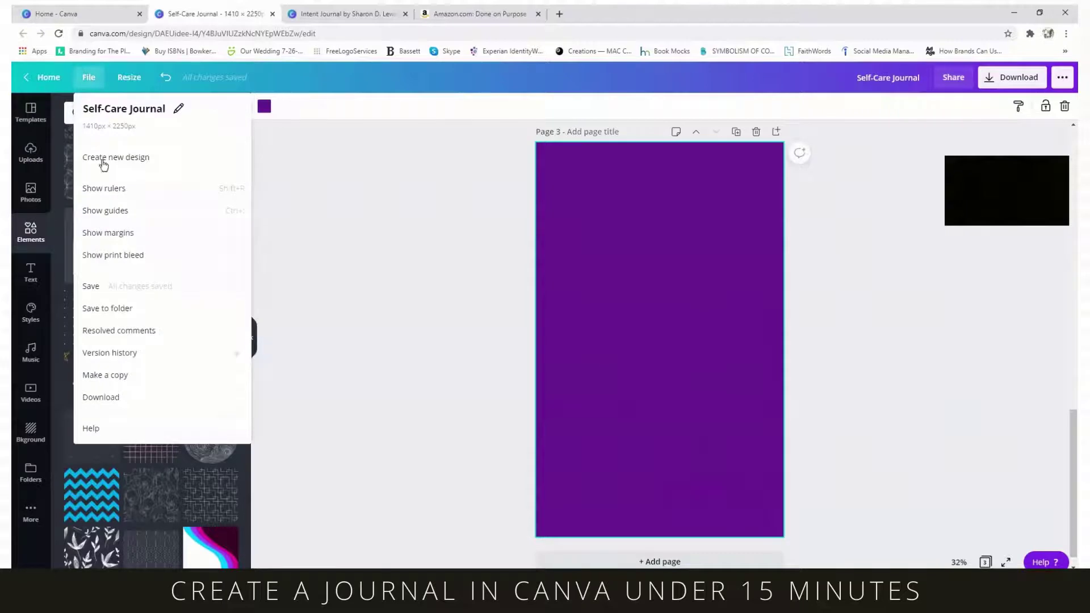
{"action": "left_click", "coordinate": [120, 234]}
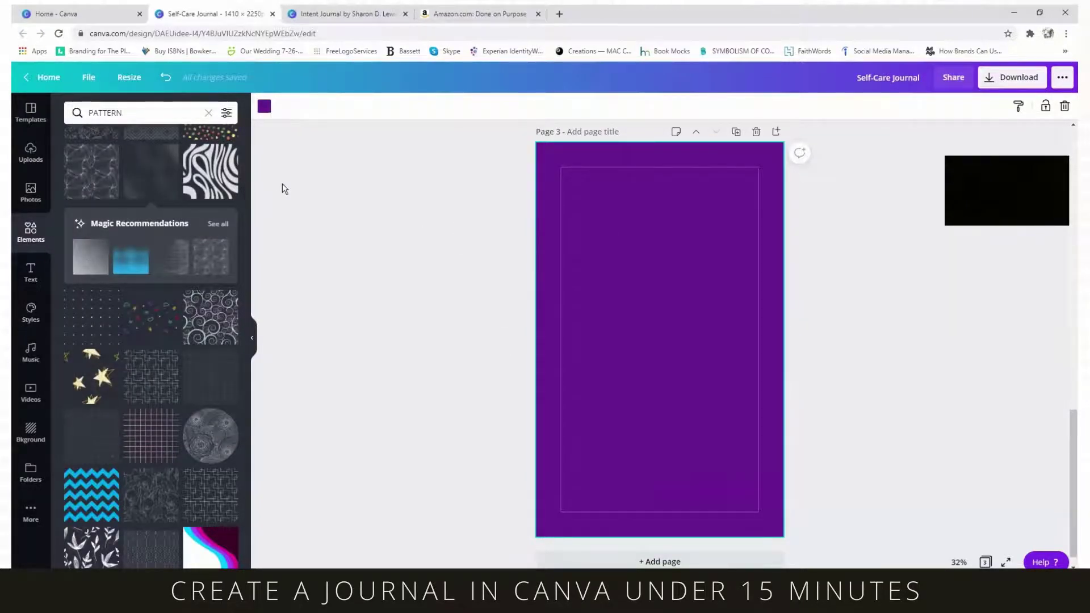
{"action": "left_click", "coordinate": [346, 13]}
{"action": "scroll", "coordinate": [658, 435], "scroll_direction": "down", "scroll_amount": 10}
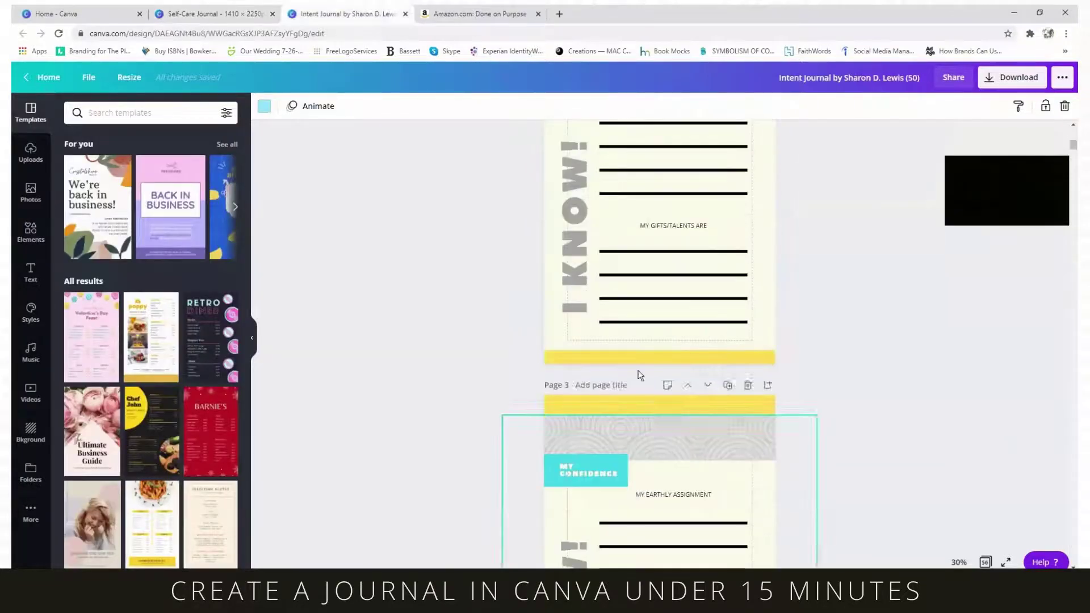
{"action": "scroll", "coordinate": [643, 322], "scroll_direction": "down", "scroll_amount": 20}
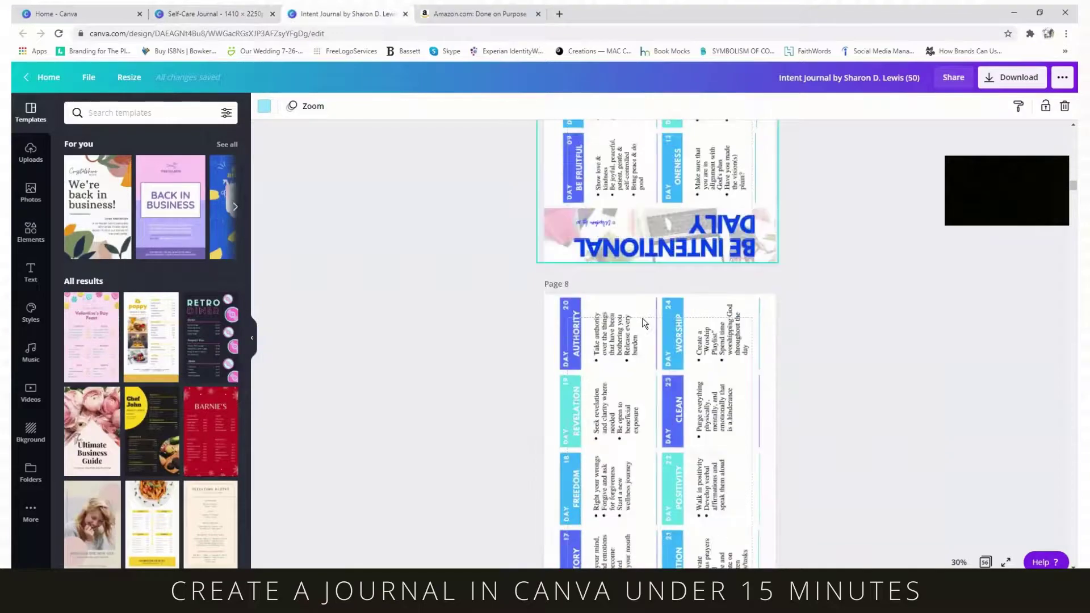
{"action": "scroll", "coordinate": [644, 321], "scroll_direction": "down", "scroll_amount": 20}
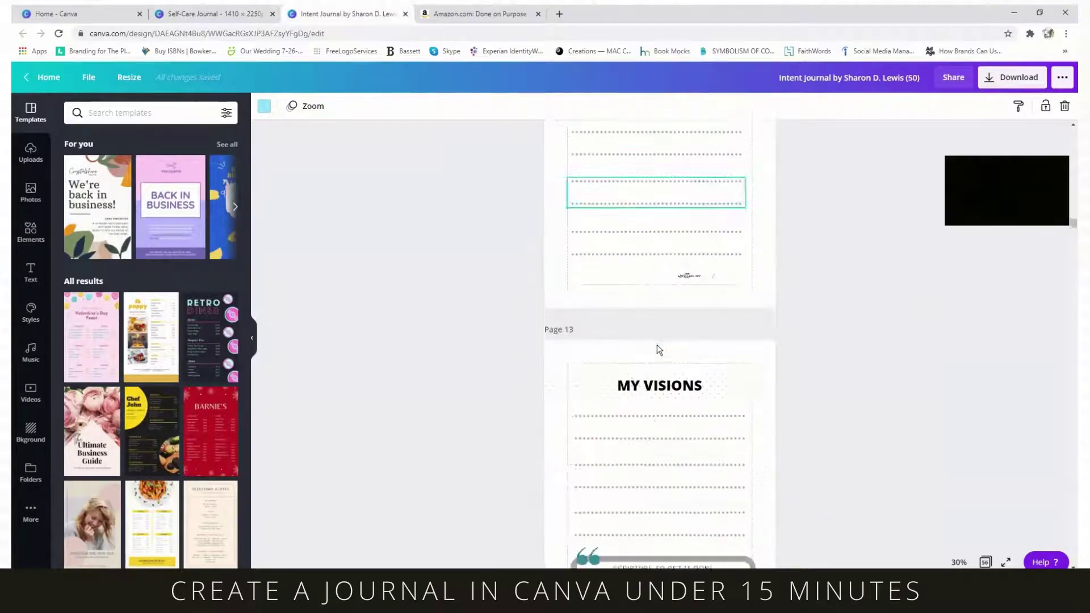
{"action": "scroll", "coordinate": [656, 345], "scroll_direction": "up", "scroll_amount": 5}
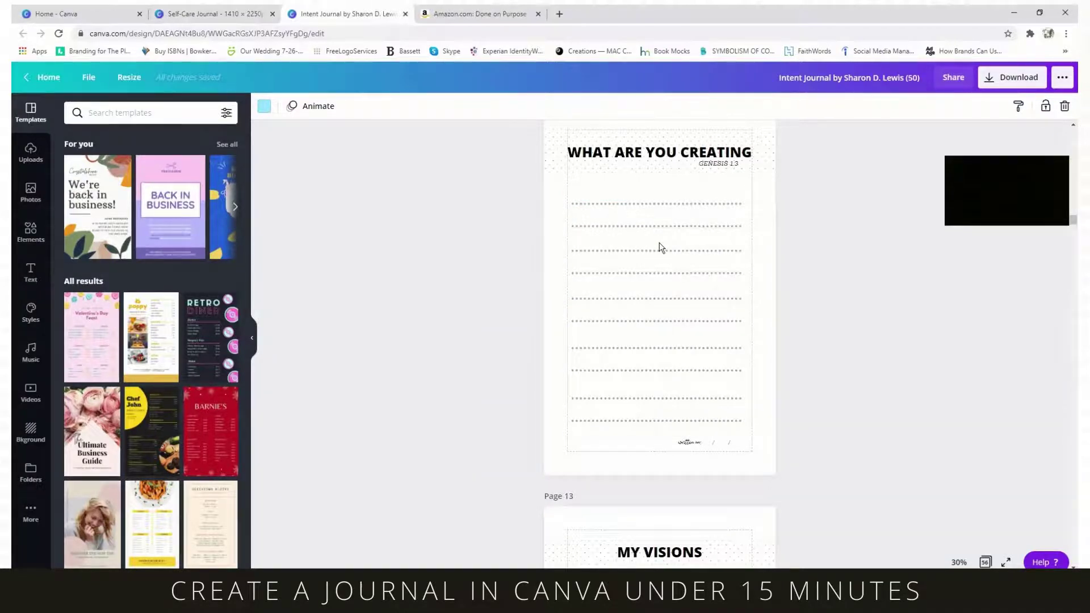
{"action": "scroll", "coordinate": [664, 267], "scroll_direction": "down", "scroll_amount": 1}
{"action": "scroll", "coordinate": [664, 266], "scroll_direction": "up", "scroll_amount": 1}
{"action": "scroll", "coordinate": [598, 273], "scroll_direction": "up", "scroll_amount": 2}
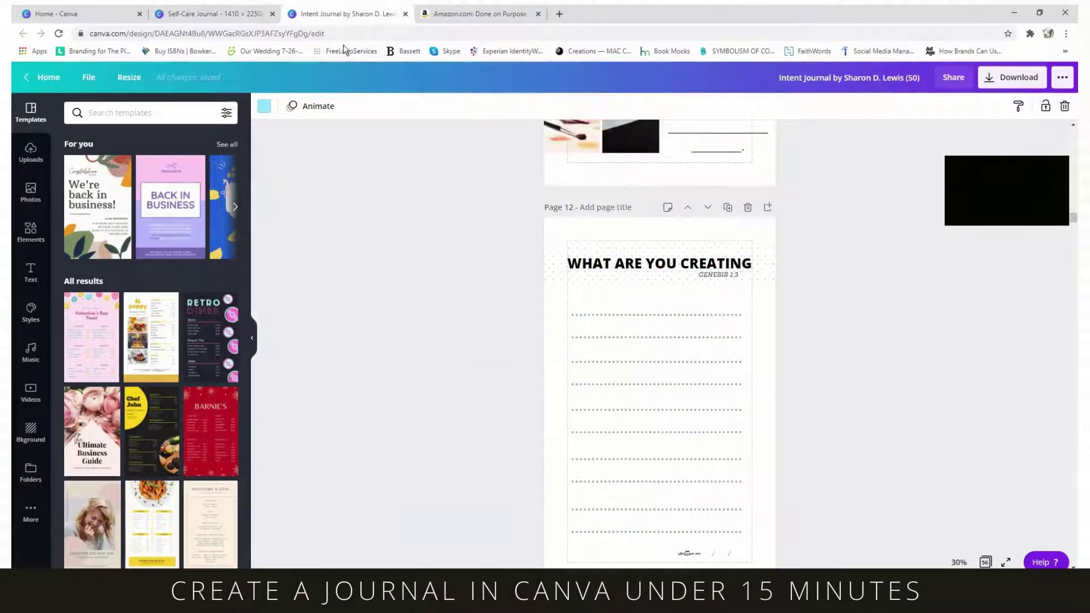
- Back in the Self-Care Journal, clear the PATTERN search and add a dashed line
{"action": "left_click", "coordinate": [200, 15]}
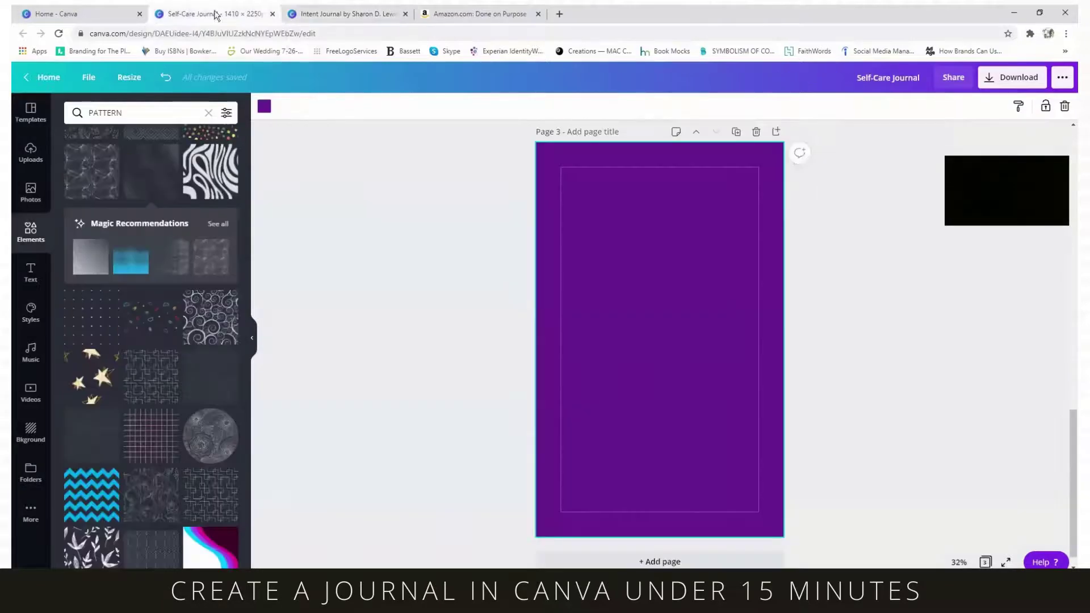
{"action": "left_click", "coordinate": [24, 196]}
{"action": "left_click", "coordinate": [30, 233]}
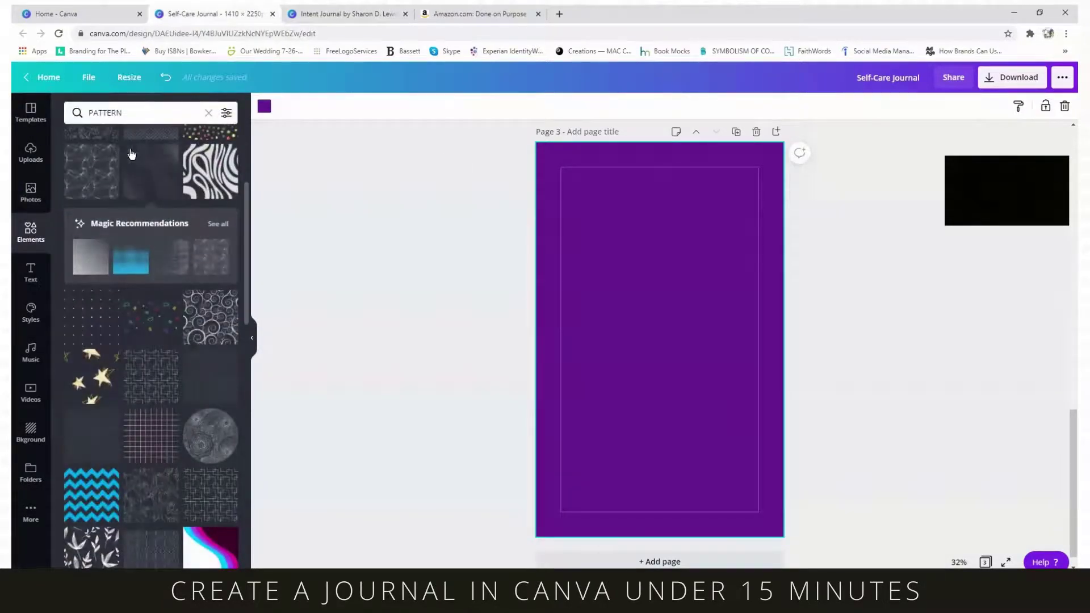
{"action": "left_click", "coordinate": [208, 114]}
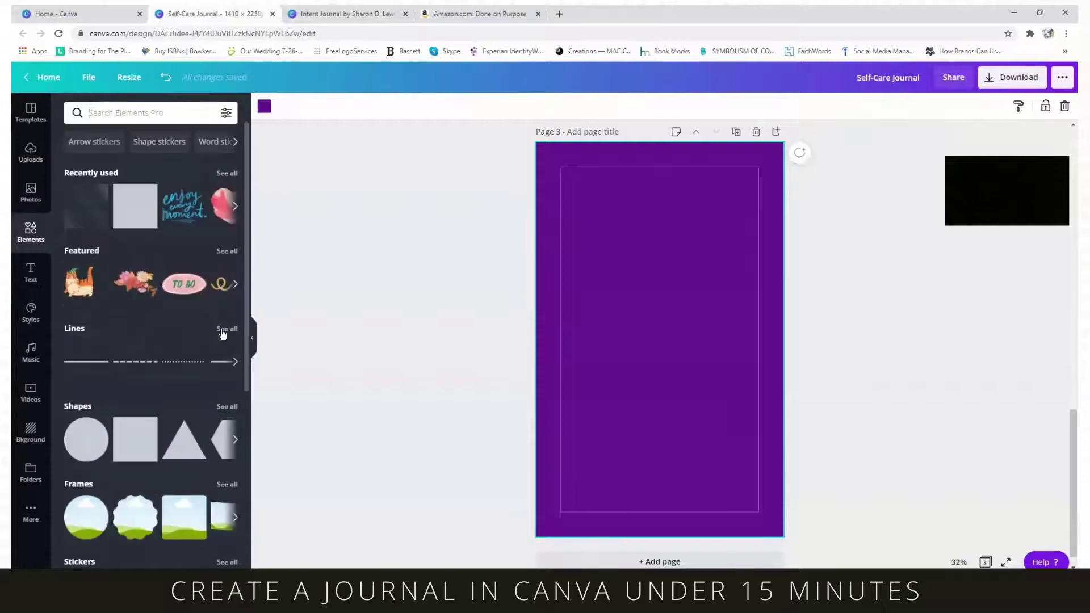
{"action": "left_click", "coordinate": [222, 331]}
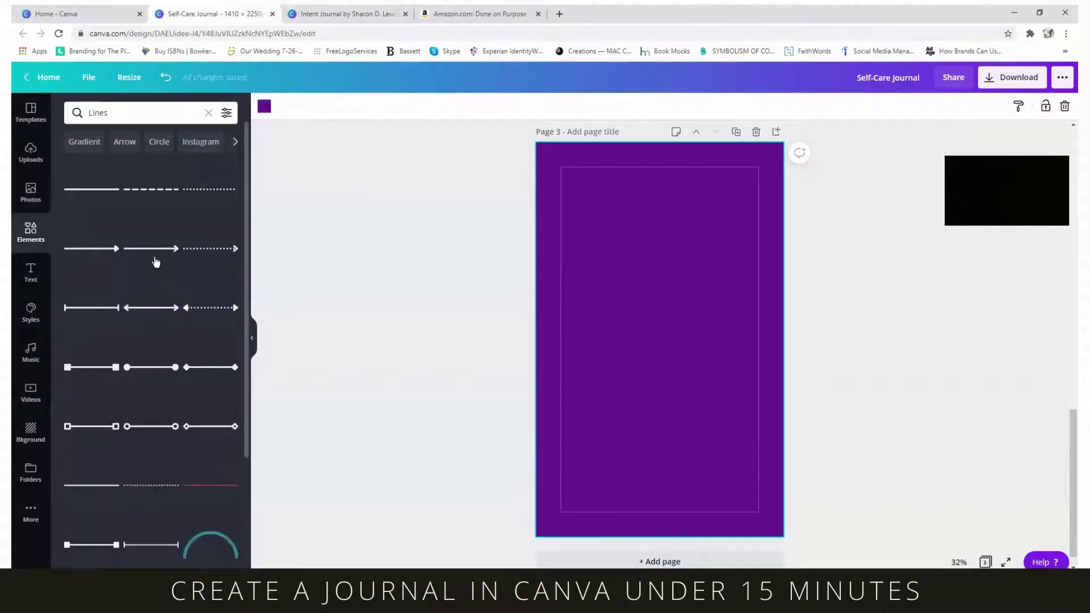
{"action": "scroll", "coordinate": [156, 262], "scroll_direction": "down", "scroll_amount": 8}
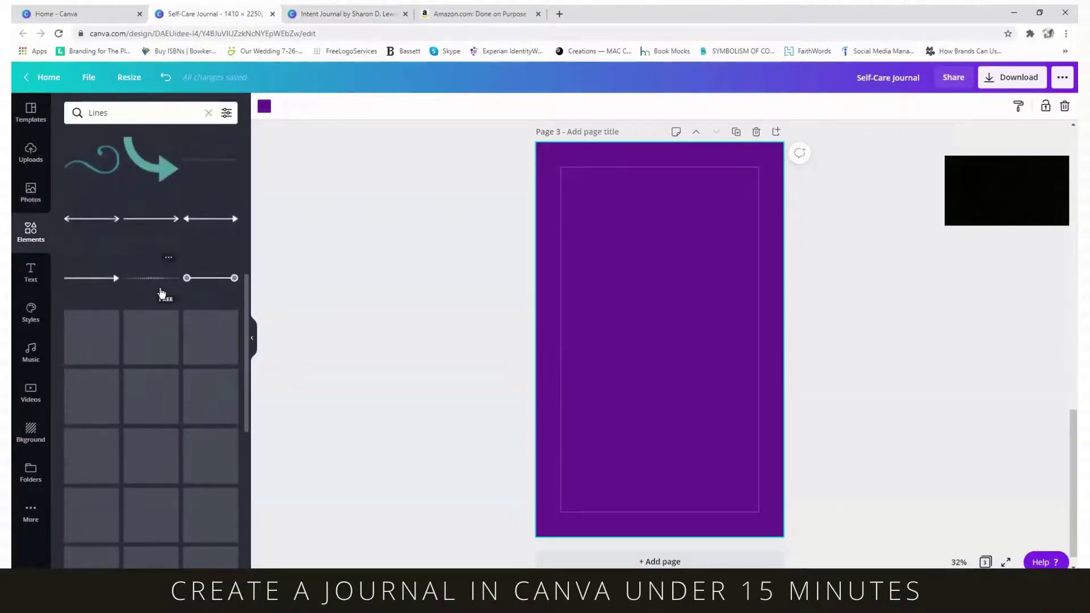
{"action": "scroll", "coordinate": [160, 293], "scroll_direction": "up", "scroll_amount": 5}
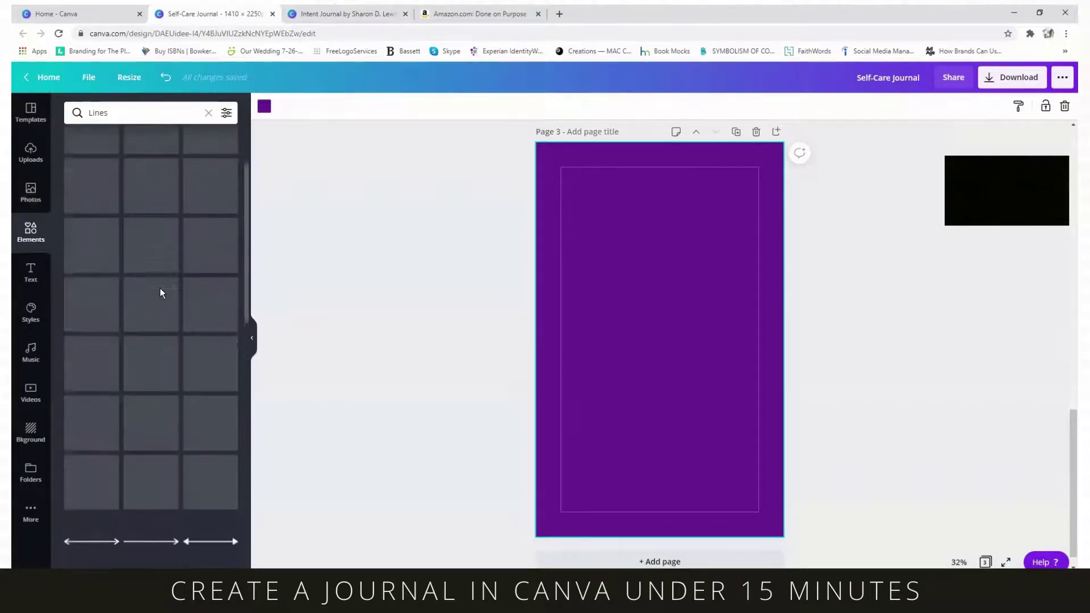
{"action": "scroll", "coordinate": [159, 291], "scroll_direction": "up", "scroll_amount": 5}
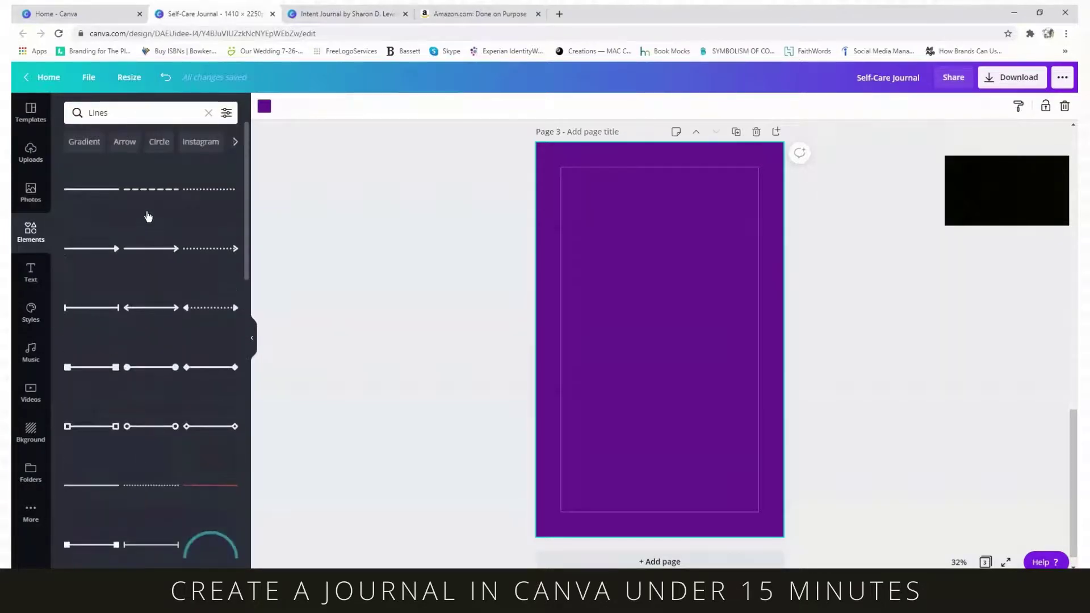
{"action": "left_click", "coordinate": [141, 193]}
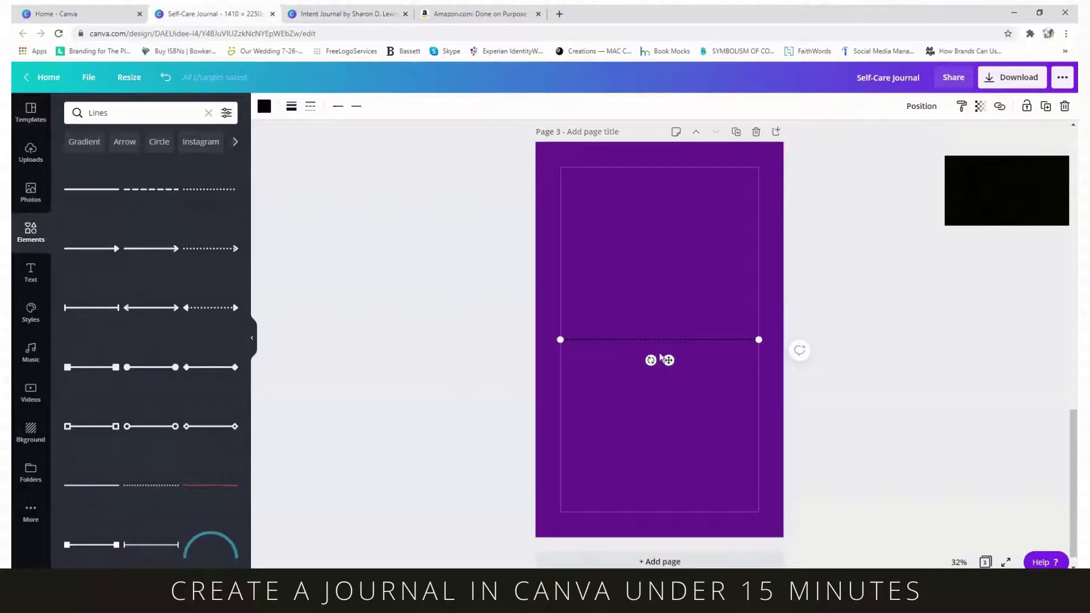
- Make the dashed line light pink and move it near the top of page 3
{"action": "left_click", "coordinate": [657, 437]}
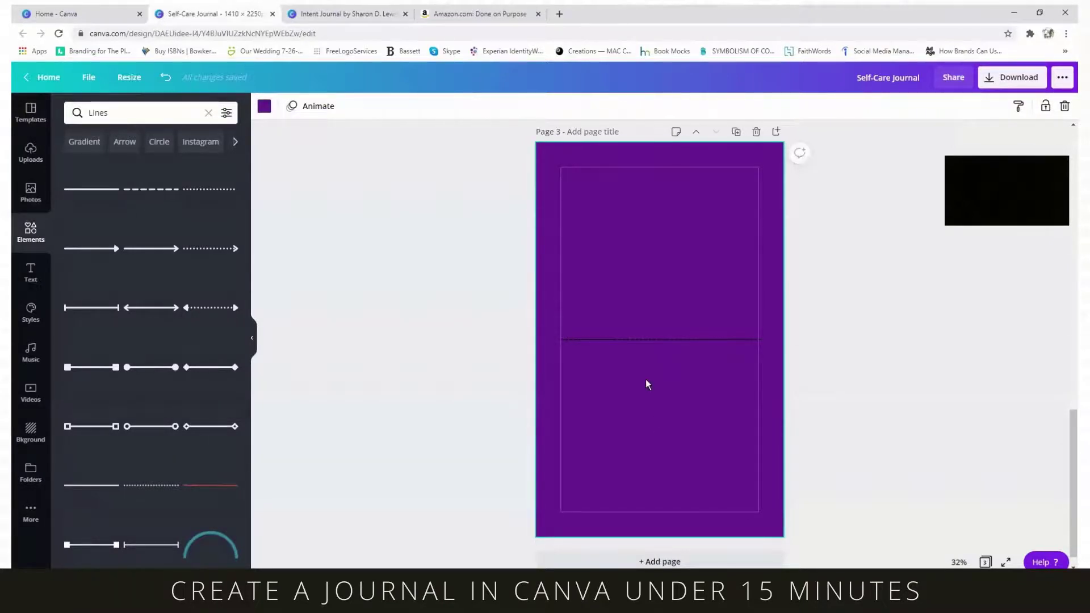
{"action": "left_click", "coordinate": [650, 348]}
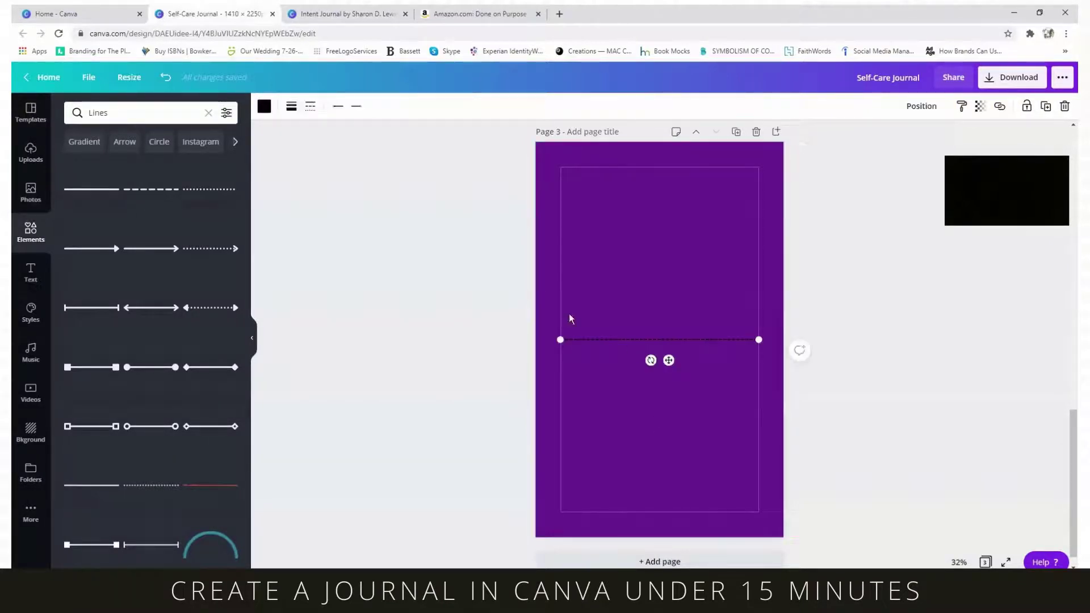
{"action": "left_click", "coordinate": [264, 106]}
{"action": "left_click", "coordinate": [105, 246]}
{"action": "left_click", "coordinate": [76, 247]}
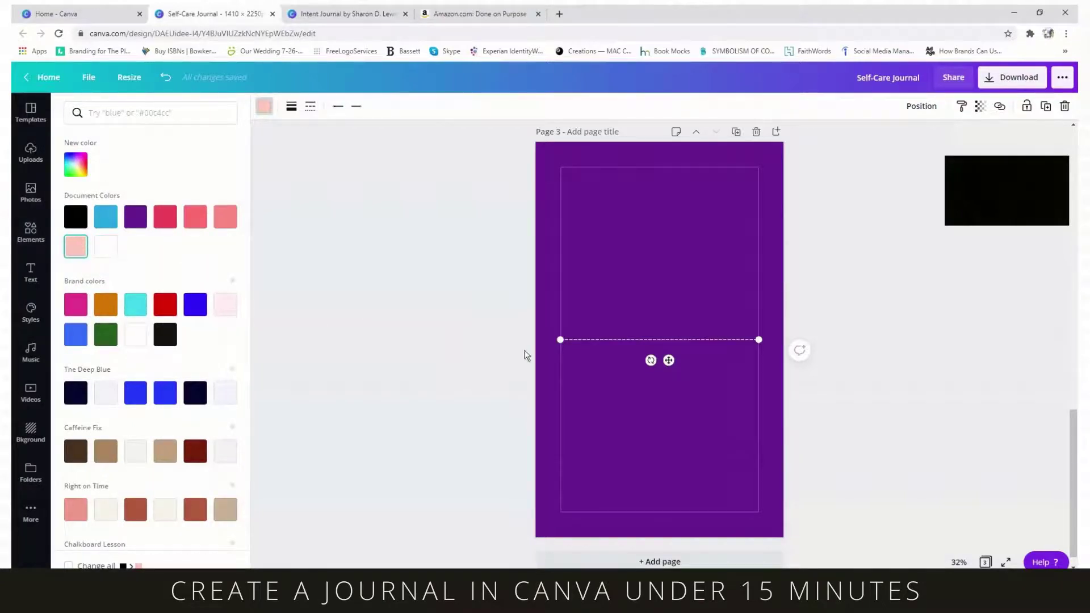
{"action": "left_click_drag", "start_coordinate": [670, 350], "coordinate": [671, 241]}
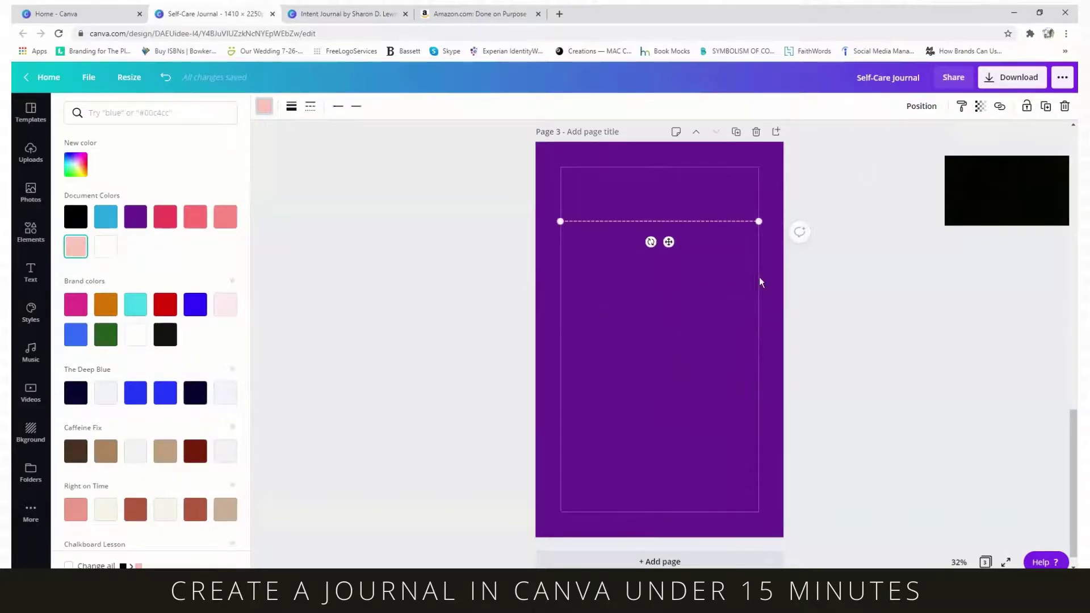
- Copy the dashed line, group the pair, and duplicate the group down page 3 as rules
{"action": "left_click", "coordinate": [1045, 109]}
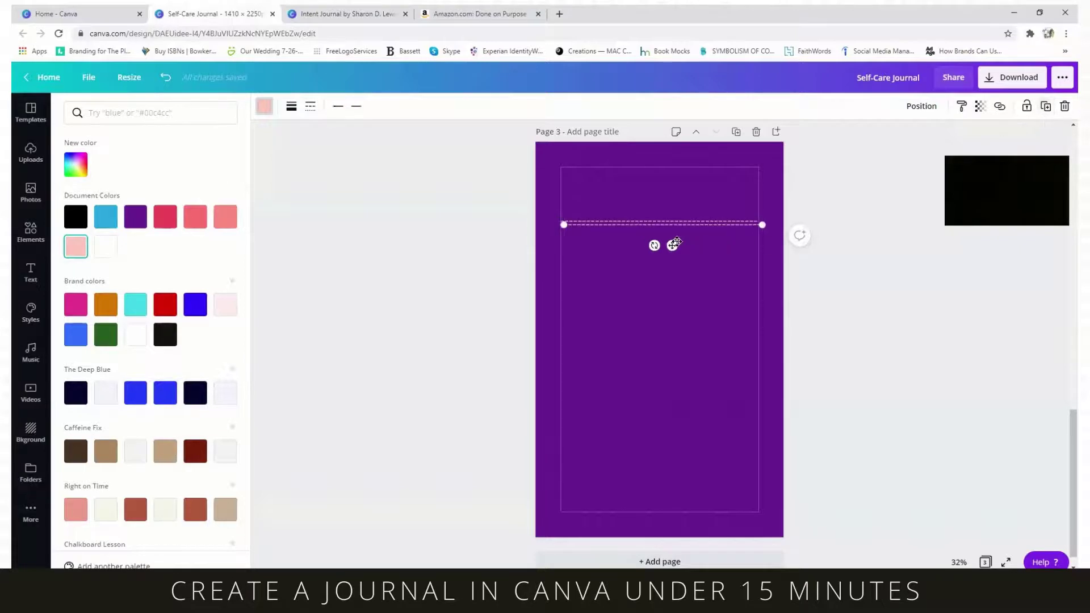
{"action": "left_click_drag", "start_coordinate": [666, 247], "coordinate": [667, 268]}
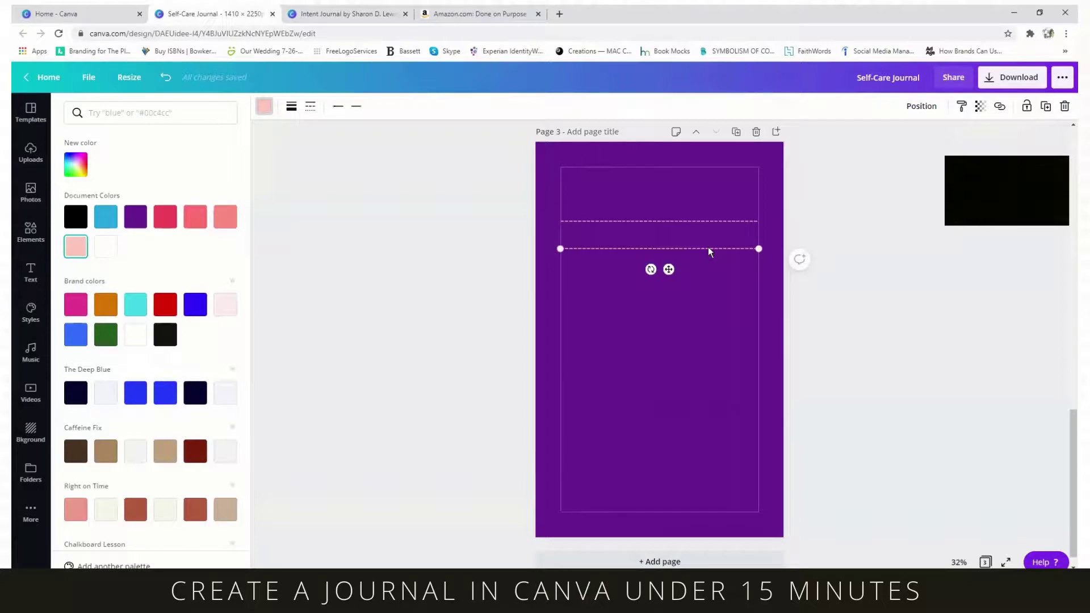
{"action": "left_click", "coordinate": [699, 221], "text": "shift"}
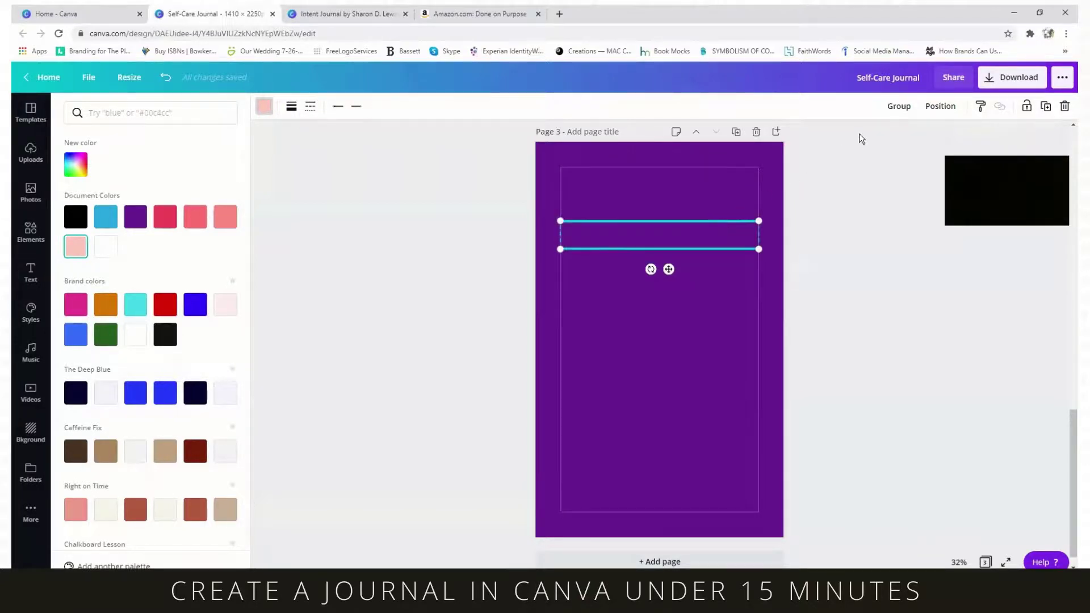
{"action": "left_click", "coordinate": [897, 107]}
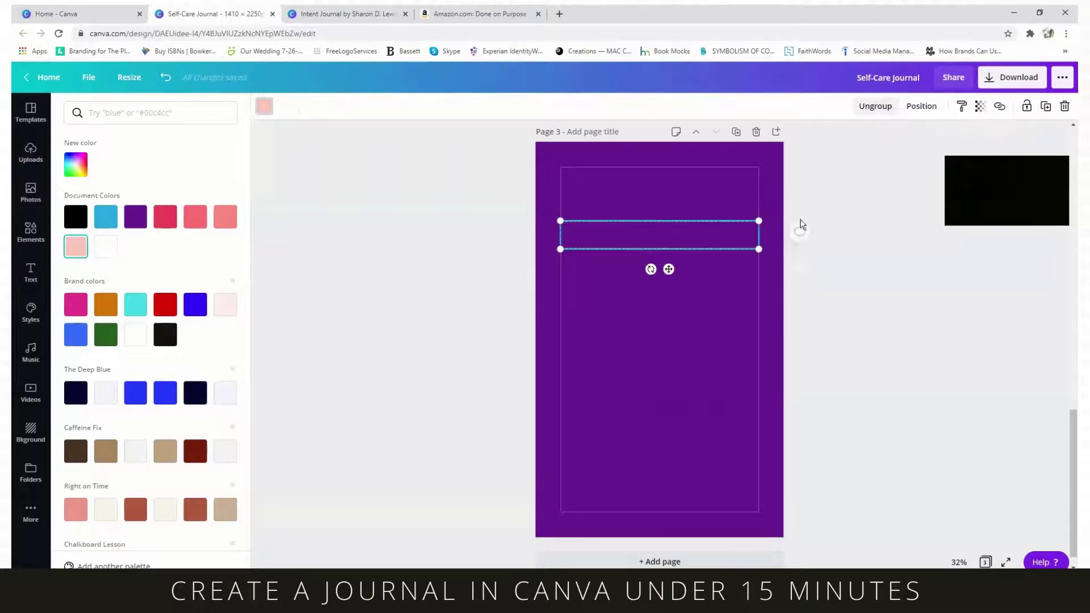
{"action": "left_click", "coordinate": [1047, 107]}
{"action": "left_click_drag", "start_coordinate": [673, 273], "coordinate": [668, 493]}
{"action": "left_click", "coordinate": [1045, 106]}
{"action": "key", "text": "ctrl+d"}
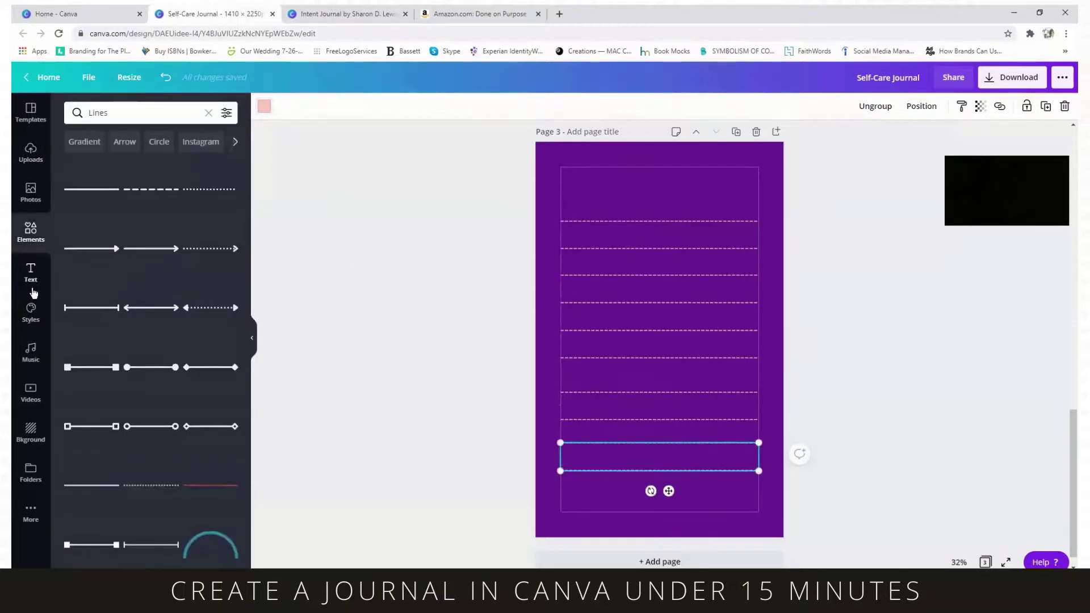
- Add a subheading at the top of page 3 reading 'What is Self-Care to you?'
{"action": "left_click", "coordinate": [31, 275]}
{"action": "left_click", "coordinate": [125, 206]}
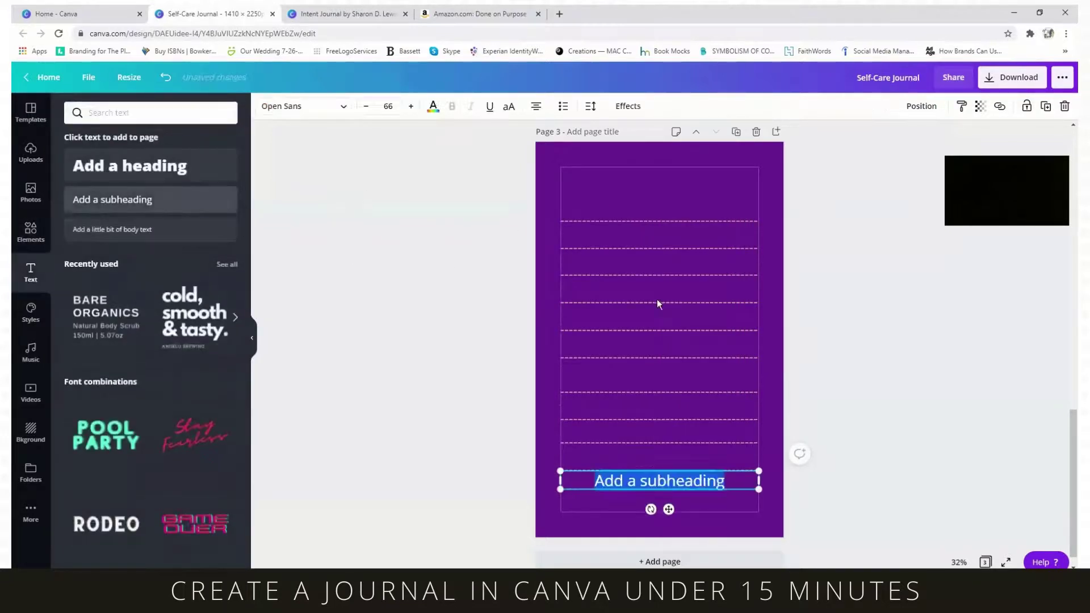
{"action": "left_click_drag", "start_coordinate": [669, 508], "coordinate": [670, 214]}
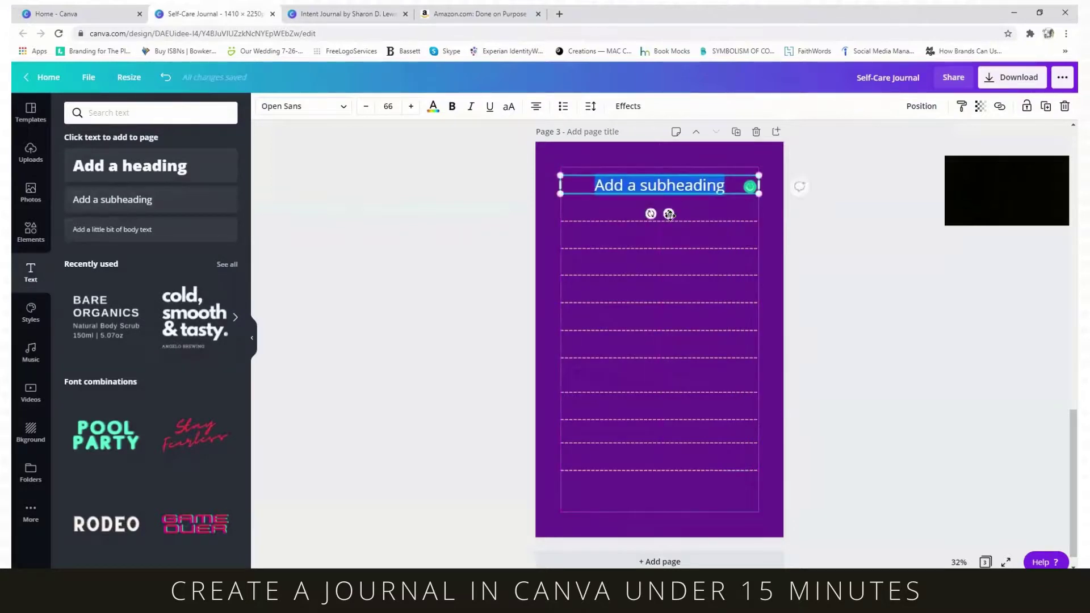
{"action": "type", "text": "What is S"}
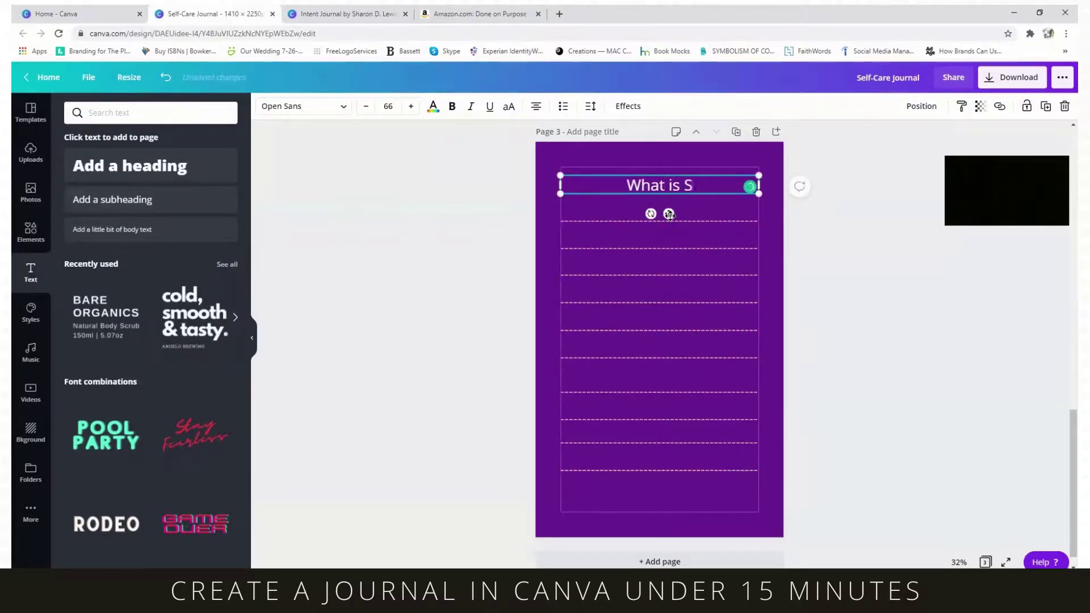
{"action": "type", "text": "elf-Car"}
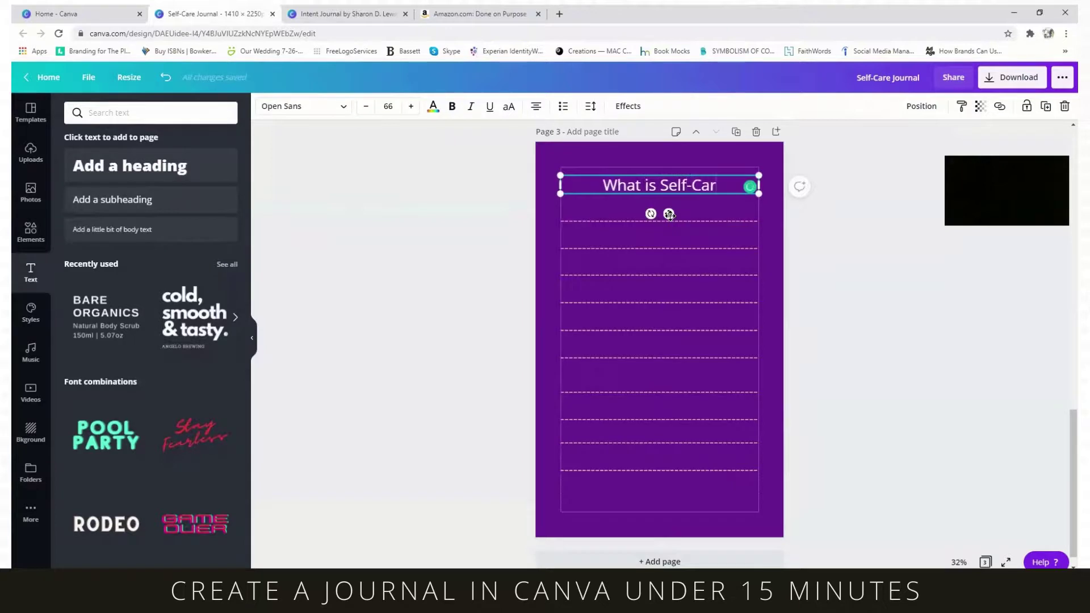
{"action": "type", "text": "e to you"}
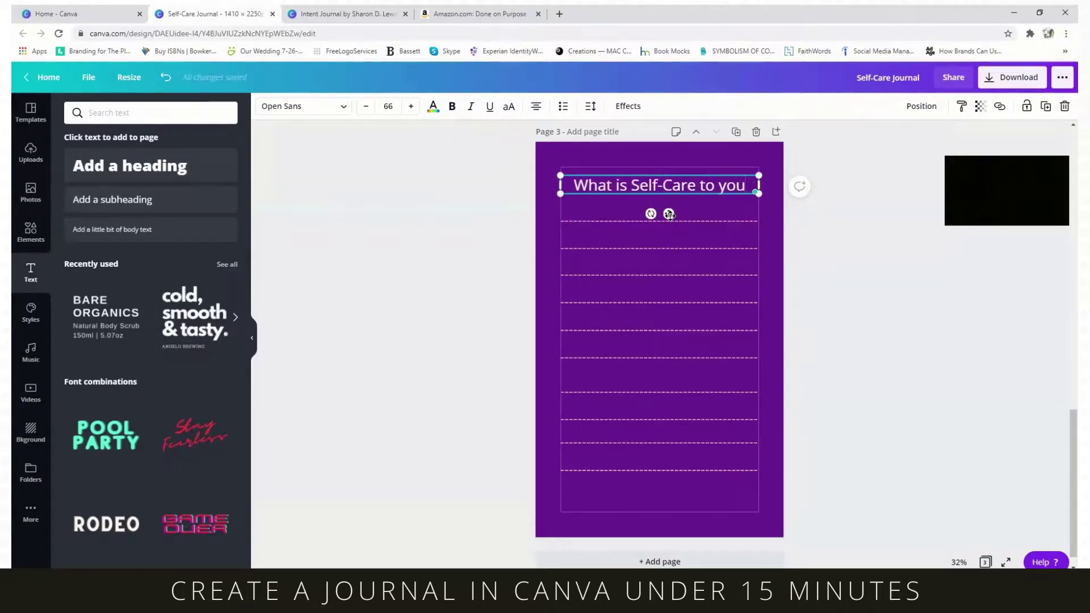
{"action": "type", "text": "?"}
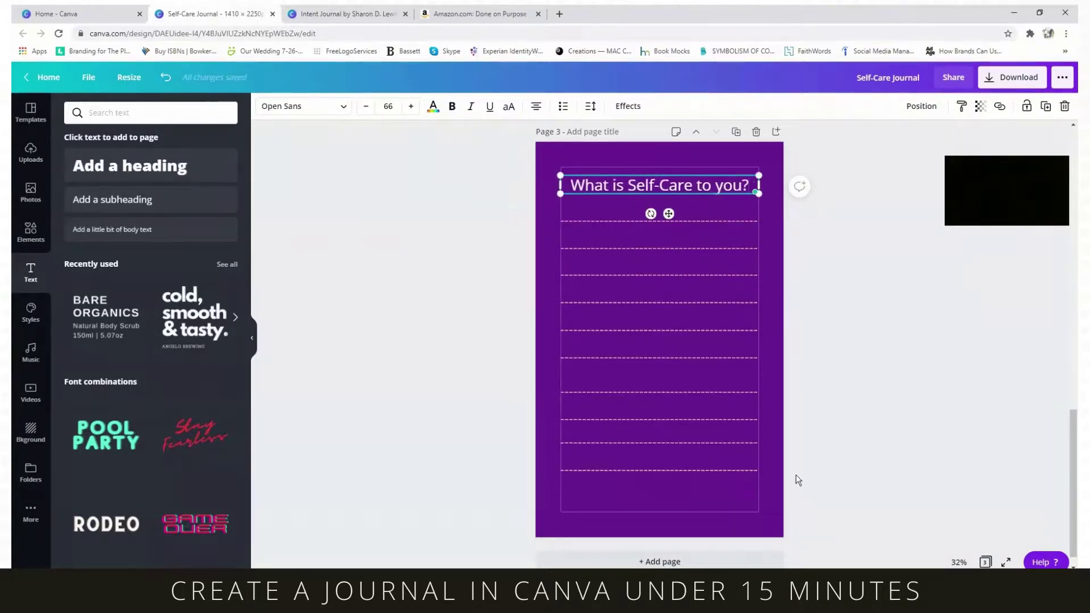
{"action": "left_click", "coordinate": [775, 485]}
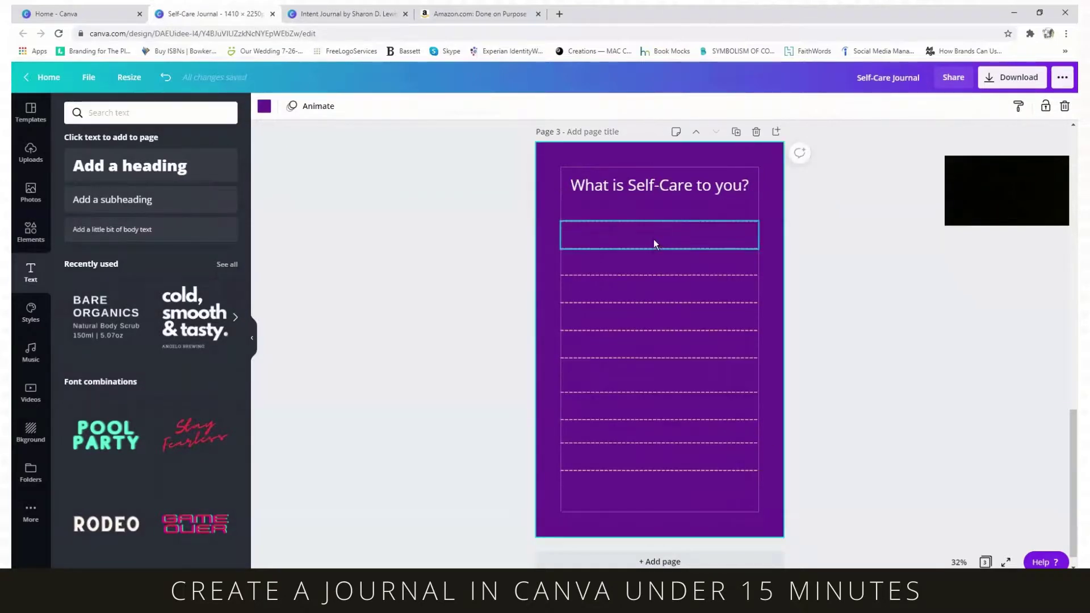
- Duplicate the lined page 3 to create a new page 4
{"action": "scroll", "coordinate": [645, 435], "scroll_direction": "down", "scroll_amount": 1}
{"action": "scroll", "coordinate": [707, 403], "scroll_direction": "up", "scroll_amount": 10}
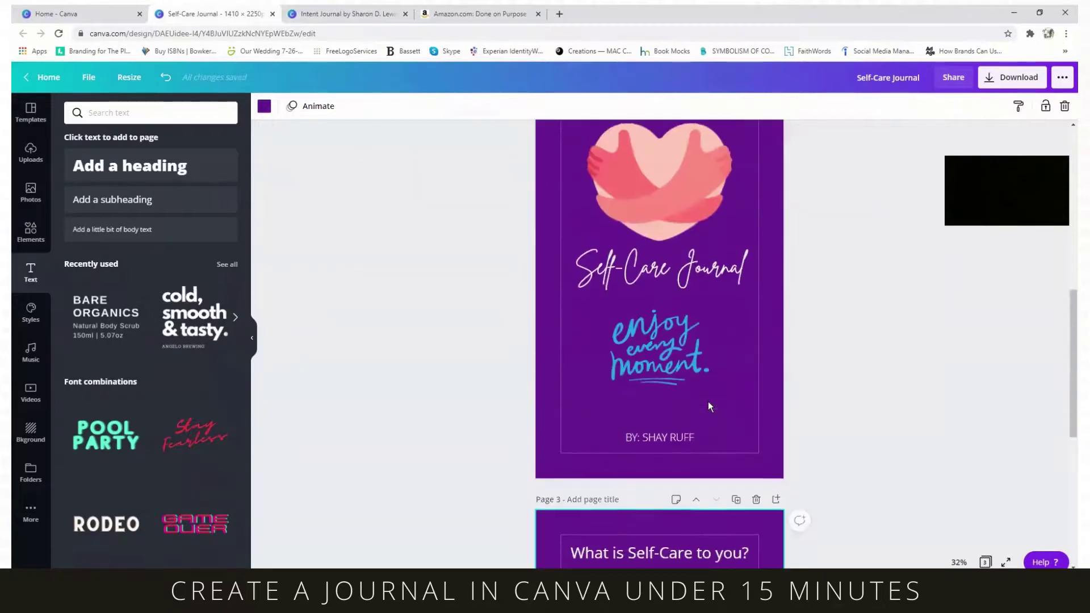
{"action": "scroll", "coordinate": [708, 401], "scroll_direction": "up", "scroll_amount": 3}
{"action": "scroll", "coordinate": [710, 360], "scroll_direction": "down", "scroll_amount": 10}
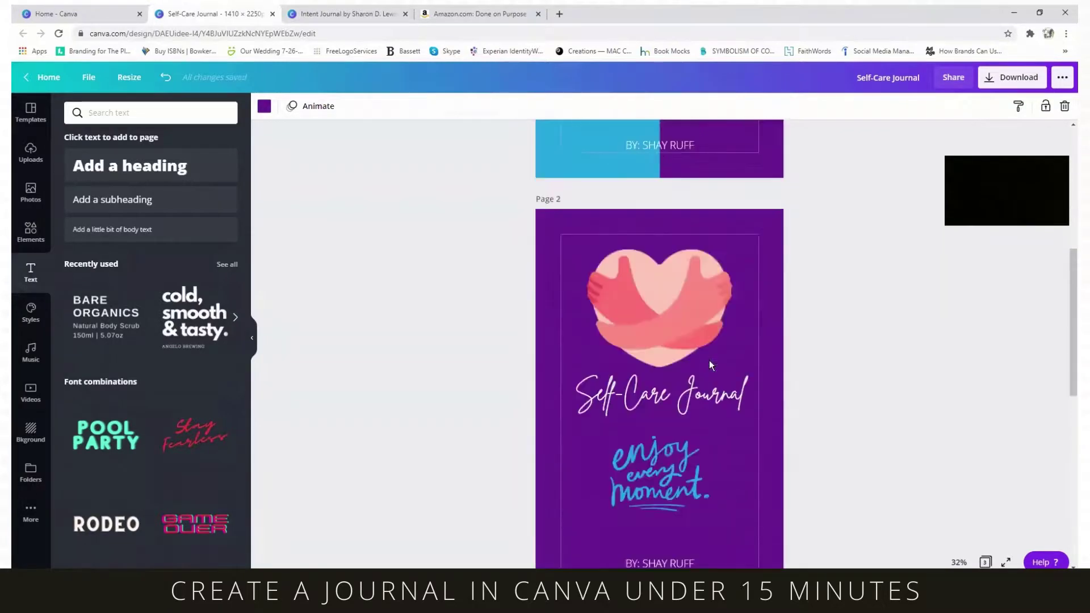
{"action": "scroll", "coordinate": [710, 360], "scroll_direction": "down", "scroll_amount": 3}
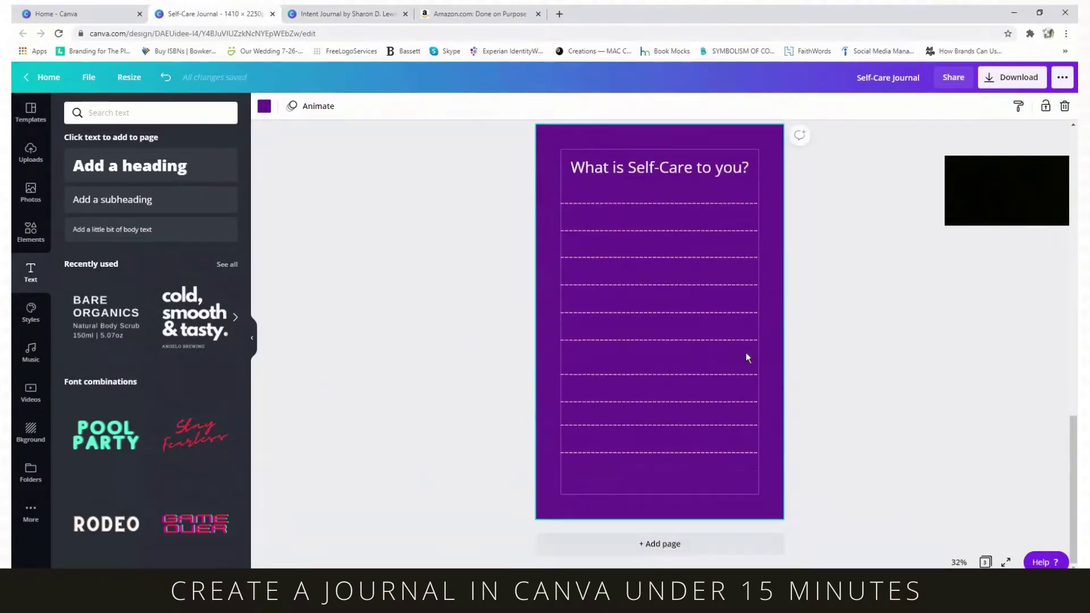
{"action": "scroll", "coordinate": [768, 168], "scroll_direction": "up", "scroll_amount": 2}
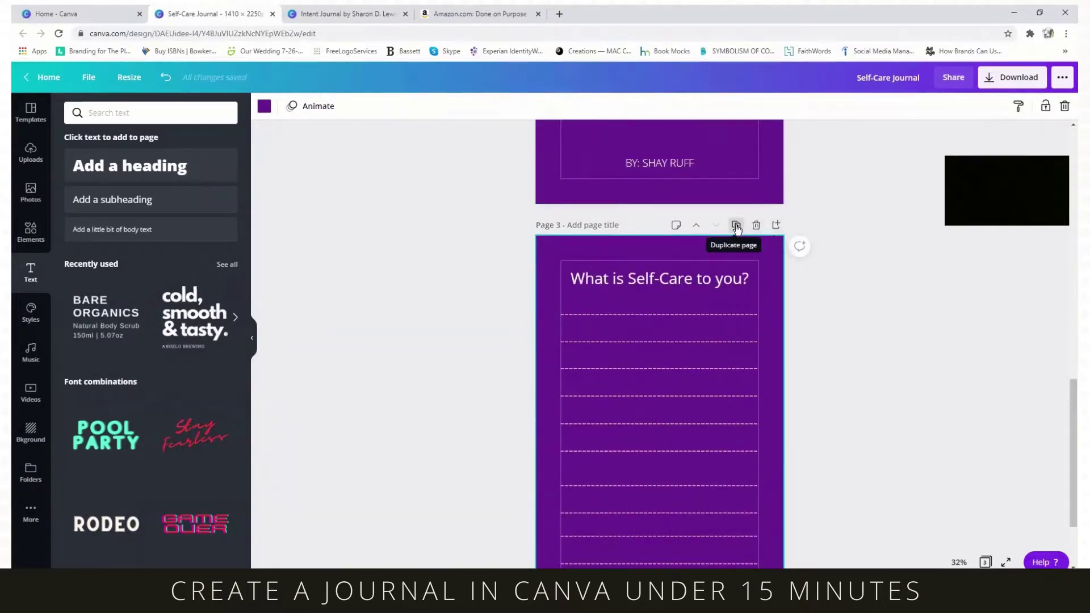
{"action": "left_click", "coordinate": [736, 226]}
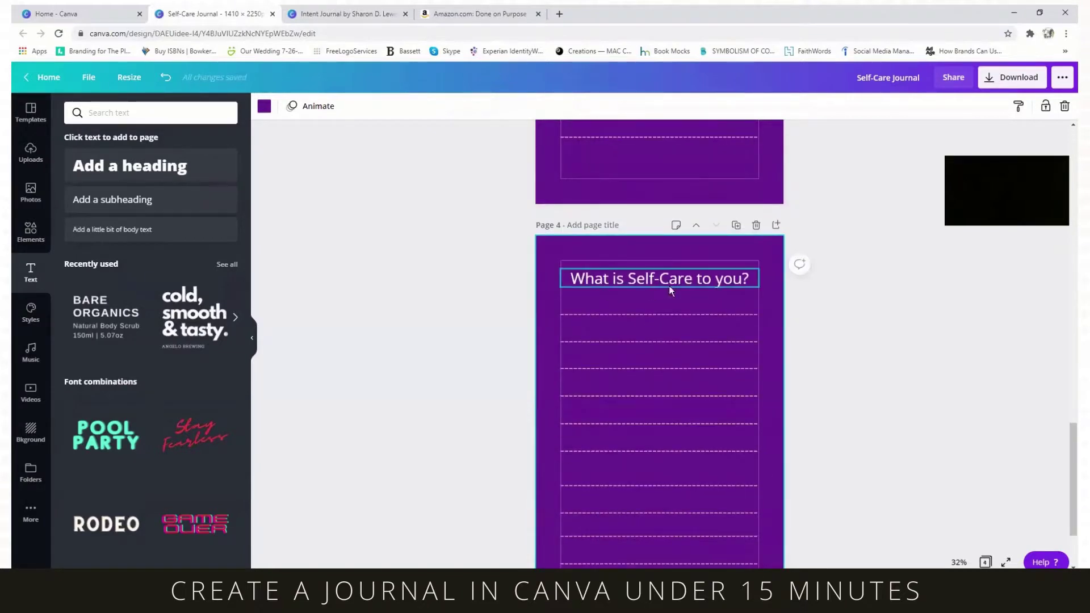
- Change page 4's heading to 'What are your Self-Care methods?' and nudge it slightly higher
{"action": "left_click", "coordinate": [718, 283]}
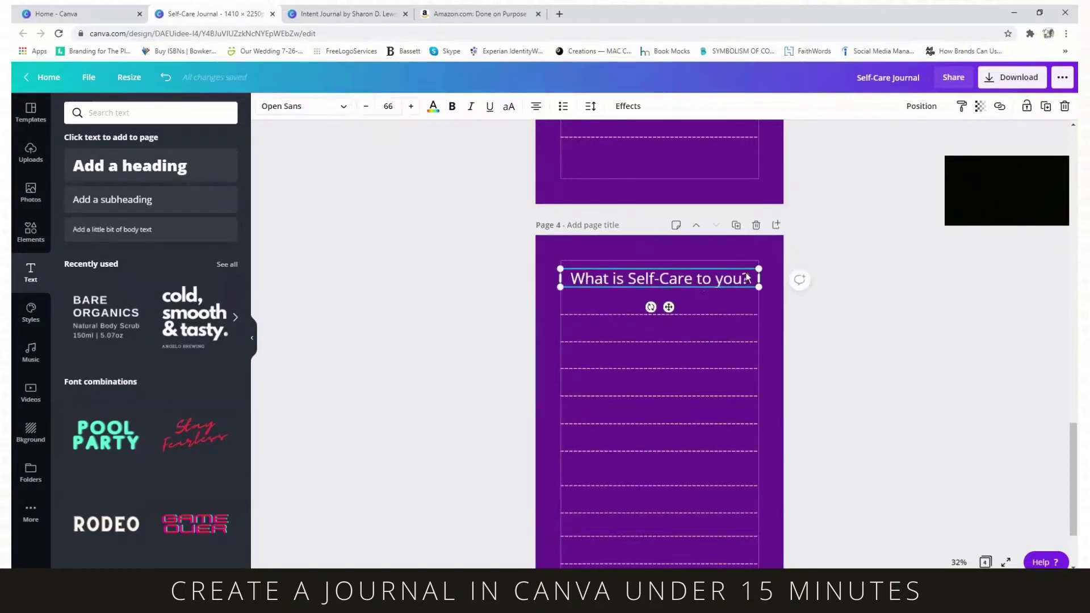
{"action": "left_click_drag", "start_coordinate": [743, 279], "coordinate": [559, 264]}
{"action": "left_click", "coordinate": [743, 279]}
{"action": "type", "text": "What are your"}
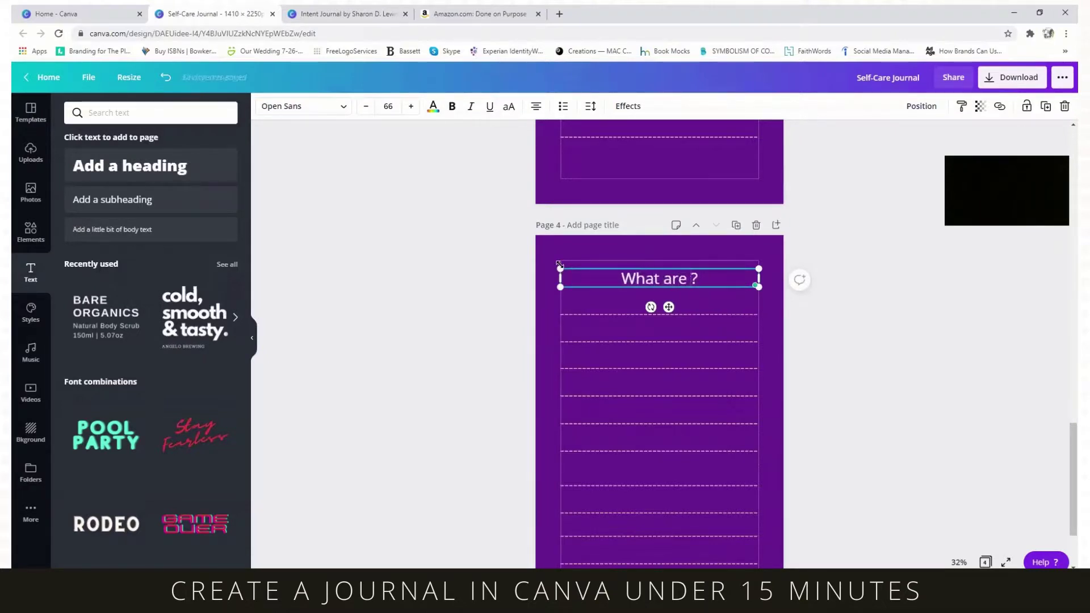
{"action": "type", "text": " Self-C"}
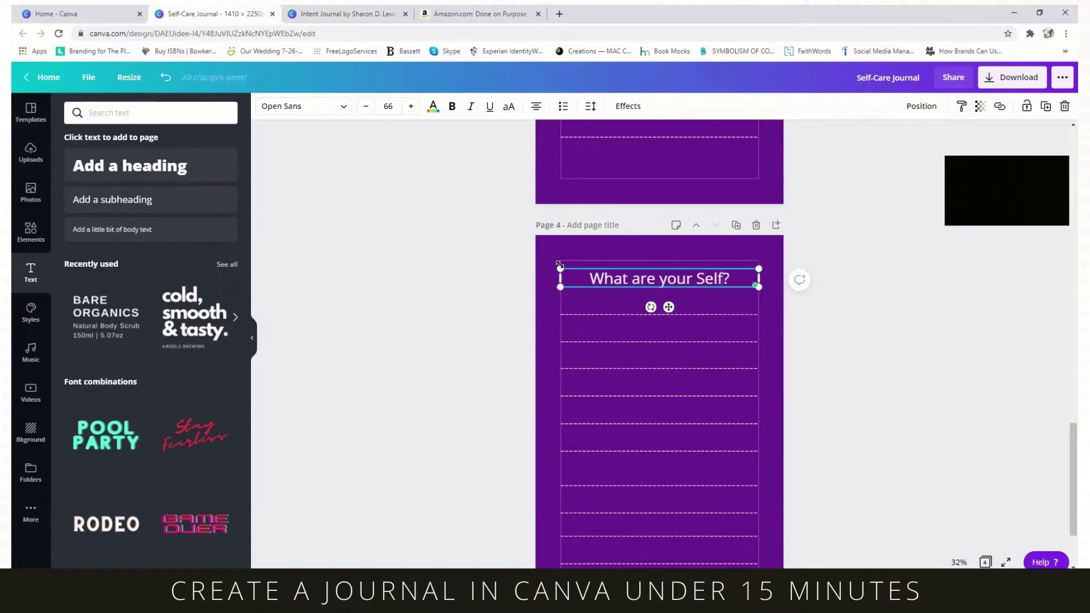
{"action": "type", "text": "are me"}
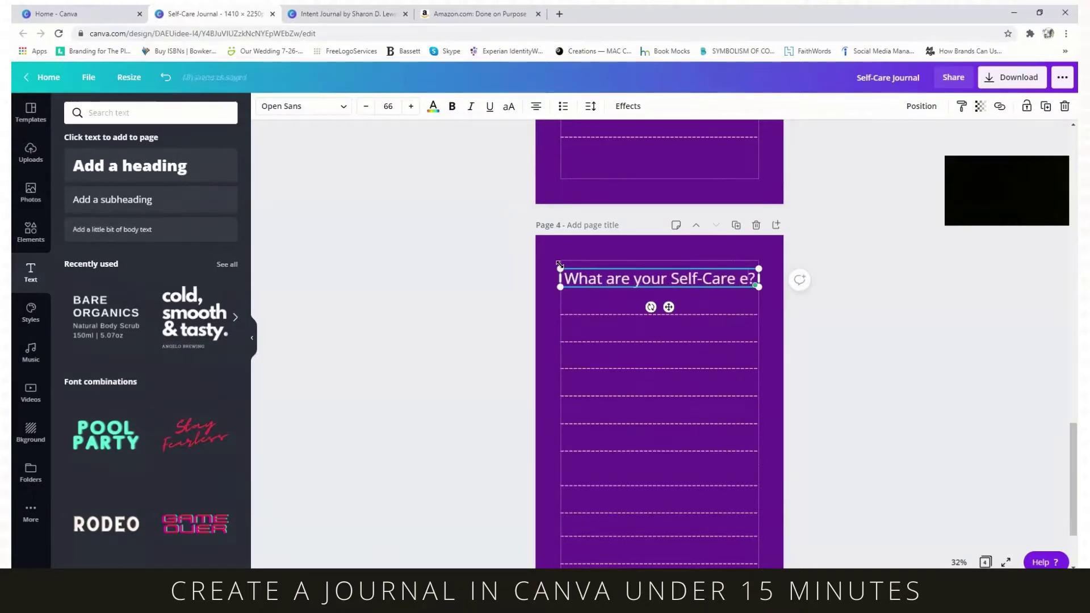
{"action": "type", "text": "thods"}
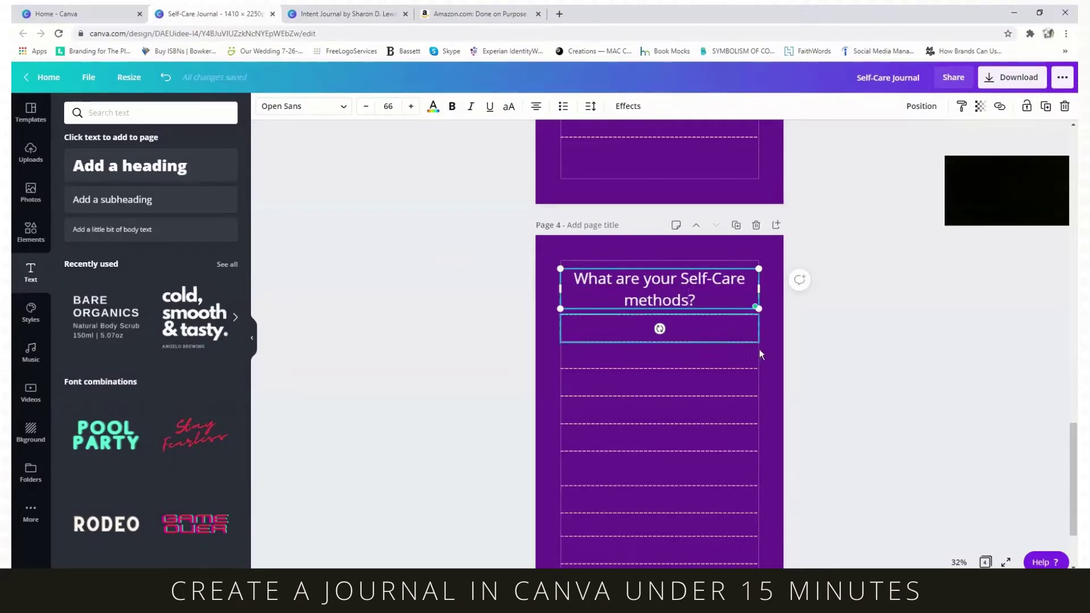
{"action": "left_click", "coordinate": [775, 343]}
{"action": "left_click_drag", "start_coordinate": [684, 305], "coordinate": [680, 292]}
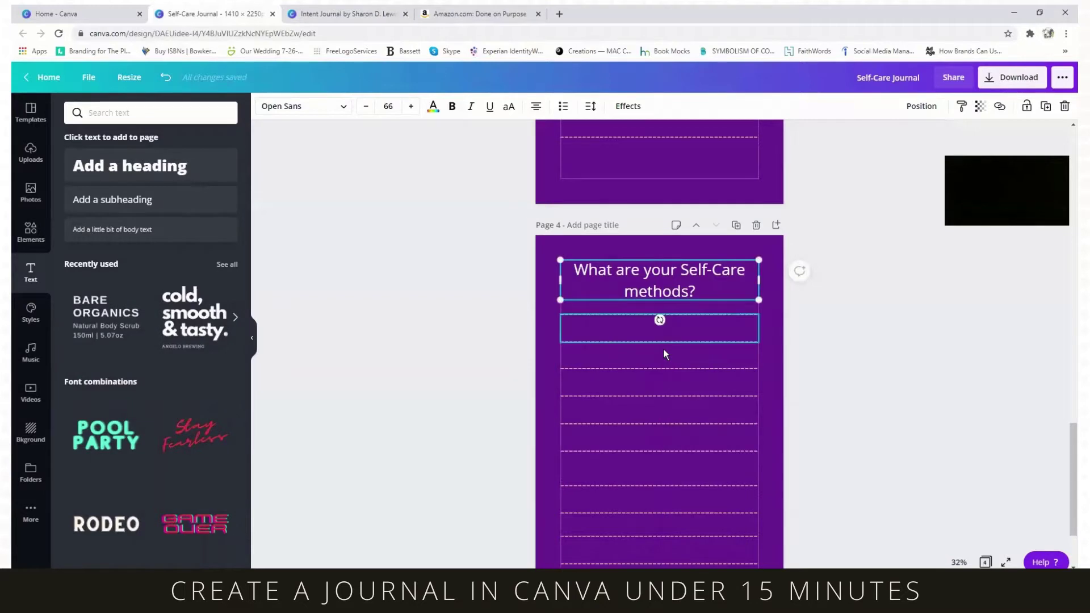
{"action": "scroll", "coordinate": [692, 368], "scroll_direction": "up", "scroll_amount": 3}
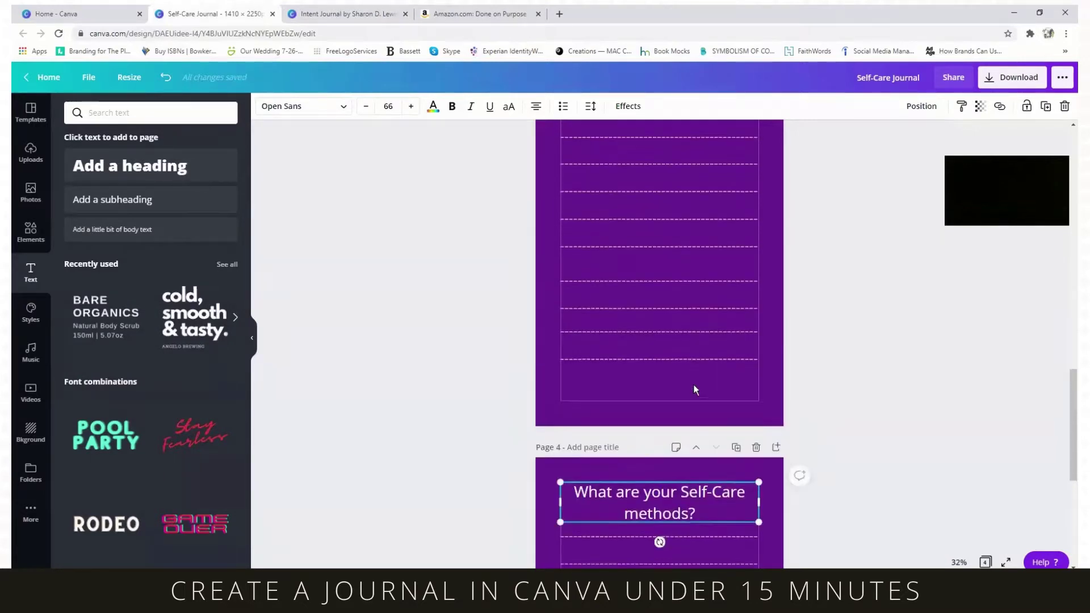
{"action": "scroll", "coordinate": [694, 392], "scroll_direction": "down", "scroll_amount": 4}
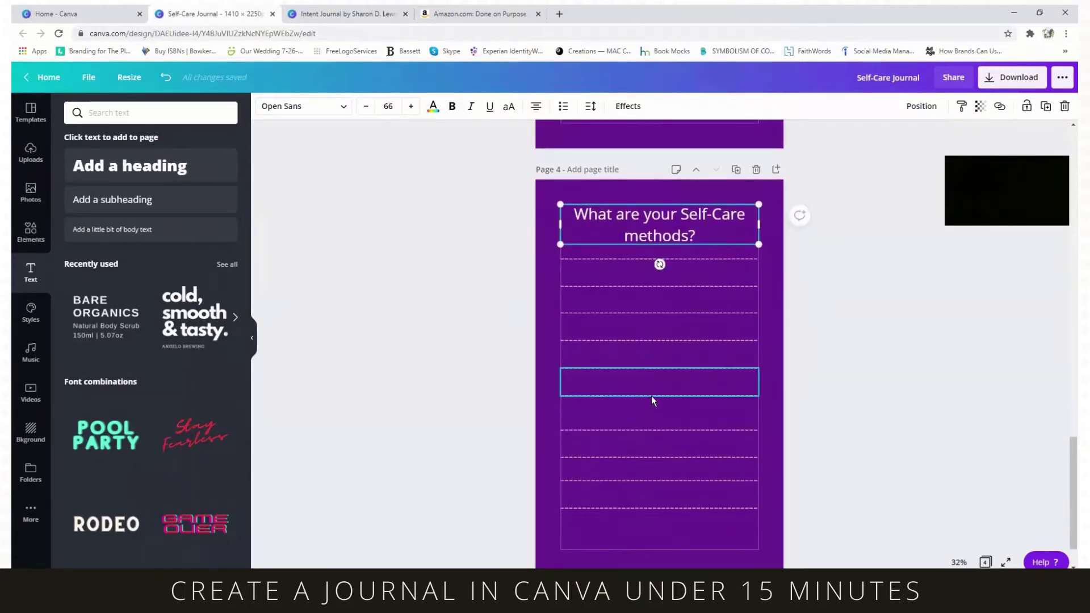
{"action": "scroll", "coordinate": [665, 470], "scroll_direction": "up", "scroll_amount": 20}
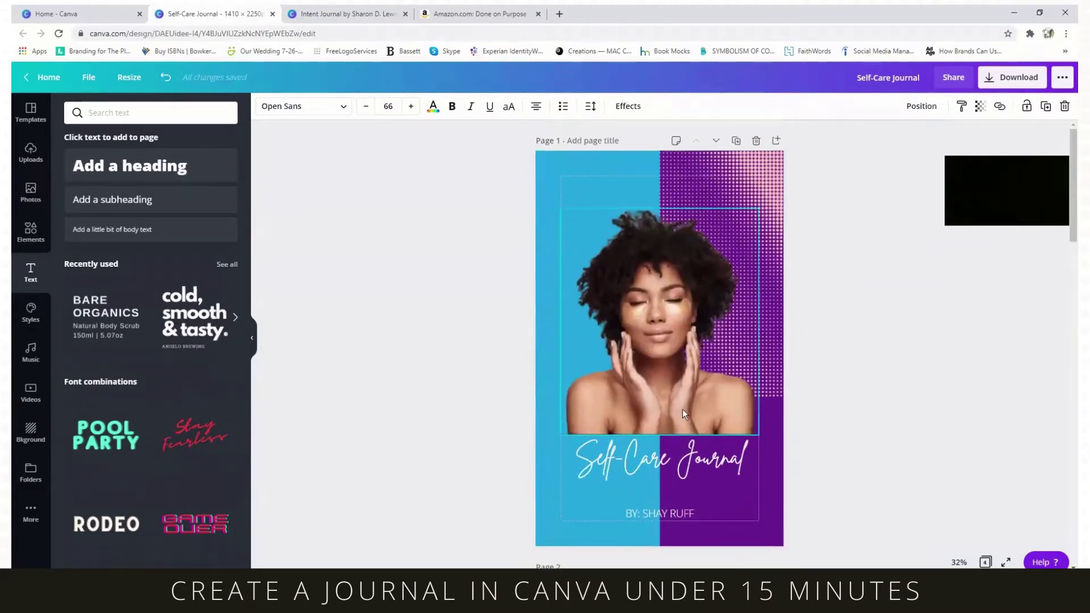
{"action": "scroll", "coordinate": [678, 445], "scroll_direction": "down", "scroll_amount": 9}
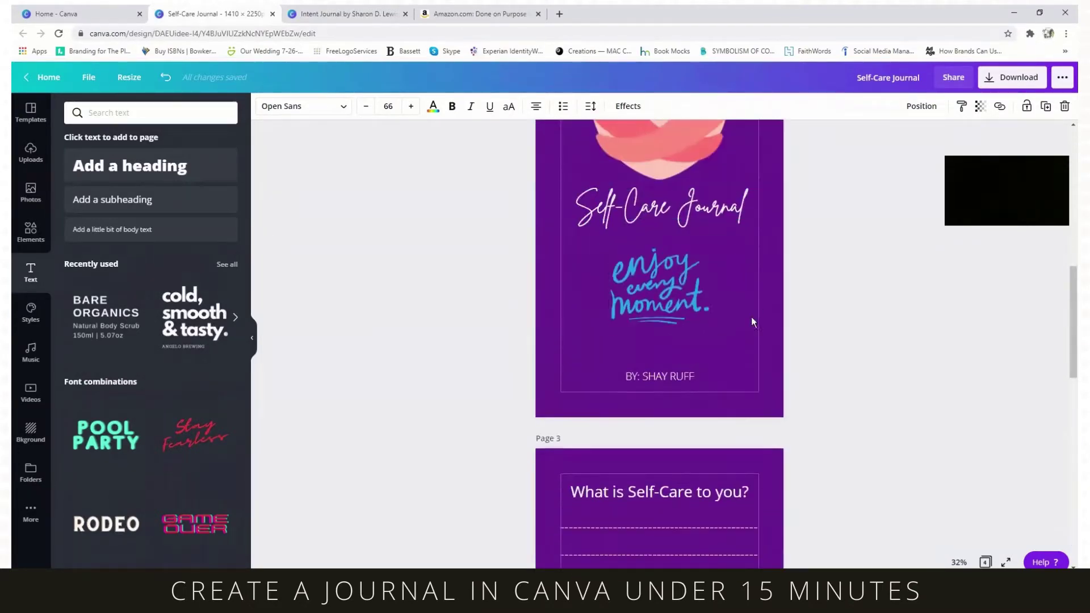
{"action": "scroll", "coordinate": [746, 367], "scroll_direction": "down", "scroll_amount": 10}
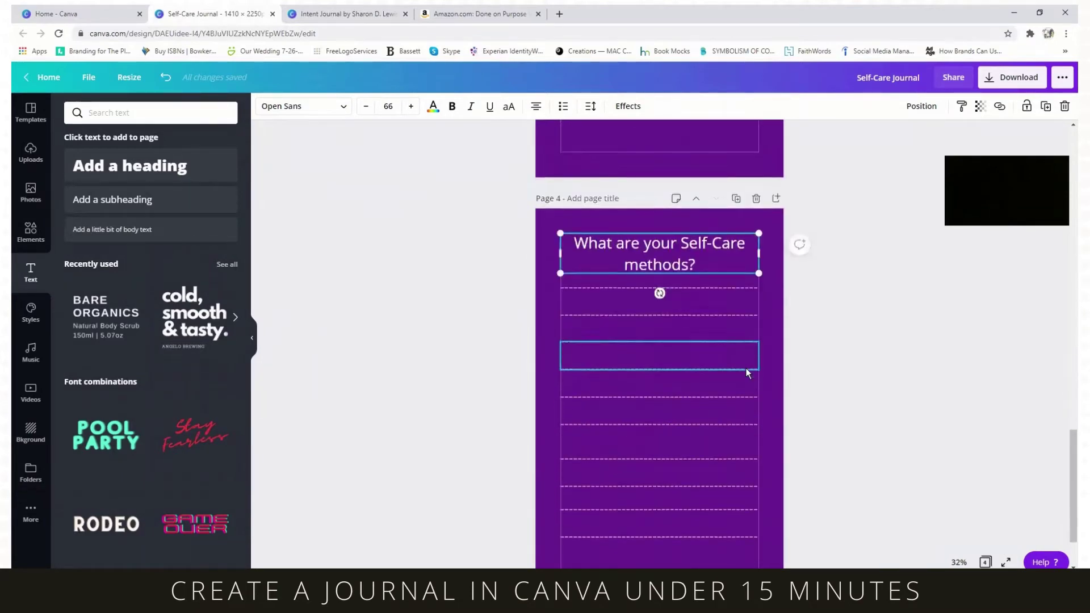
{"action": "scroll", "coordinate": [731, 264], "scroll_direction": "up", "scroll_amount": 10}
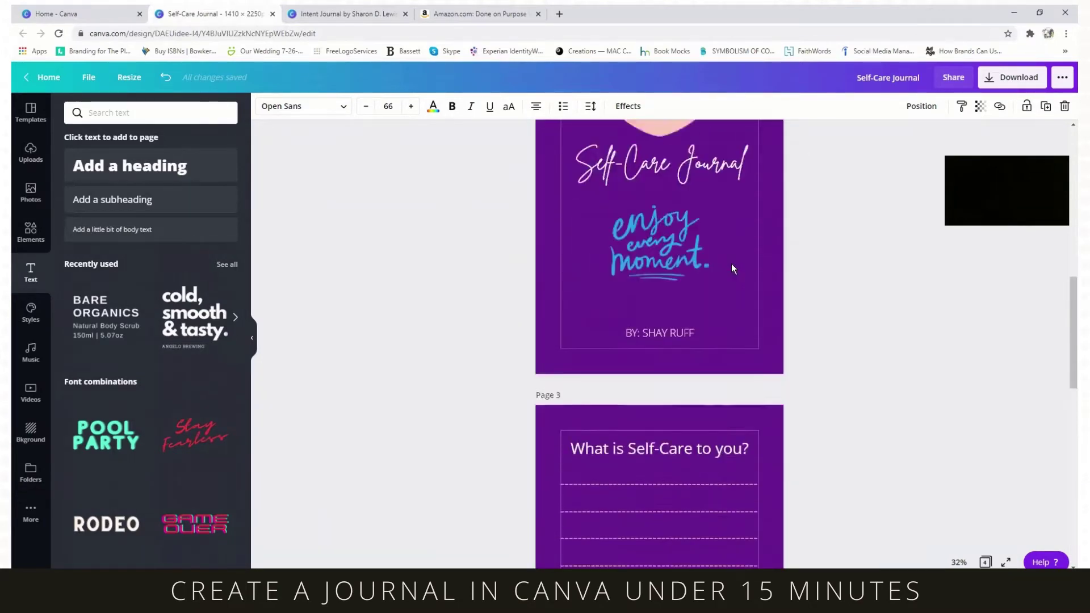
{"action": "scroll", "coordinate": [731, 263], "scroll_direction": "up", "scroll_amount": 5}
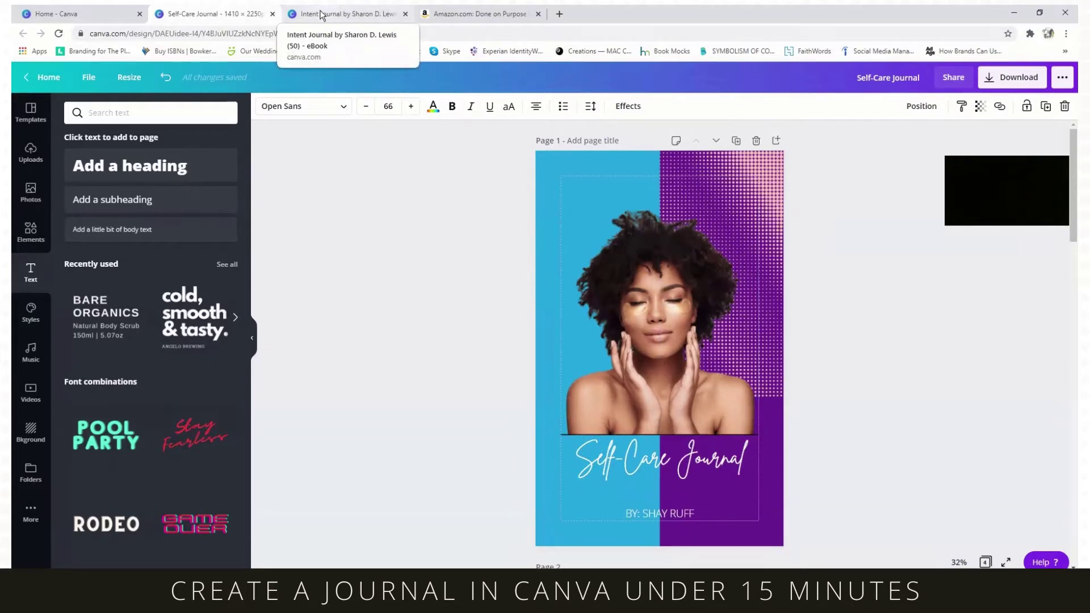
- Look over the Amazon listing for the paperback Intent Journal at $14.99
{"action": "left_click", "coordinate": [454, 14]}
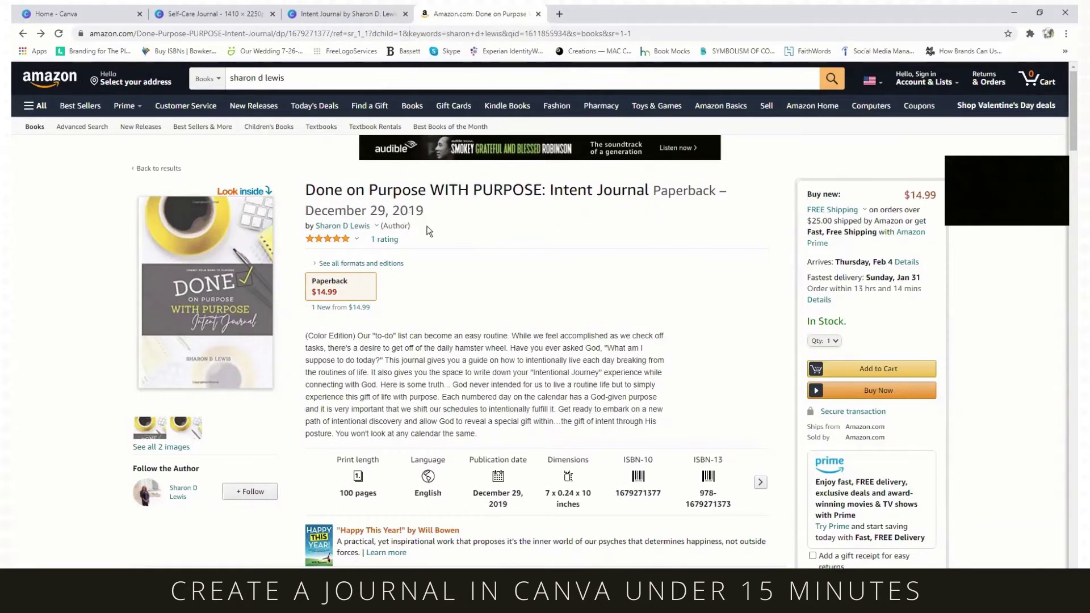
{"action": "scroll", "coordinate": [454, 328], "scroll_direction": "down", "scroll_amount": 8}
{"action": "scroll", "coordinate": [453, 327], "scroll_direction": "up", "scroll_amount": 8}
- Glance at the Intent Journal design, then switch back to the Self-Care Journal cover
{"action": "left_click", "coordinate": [339, 14]}
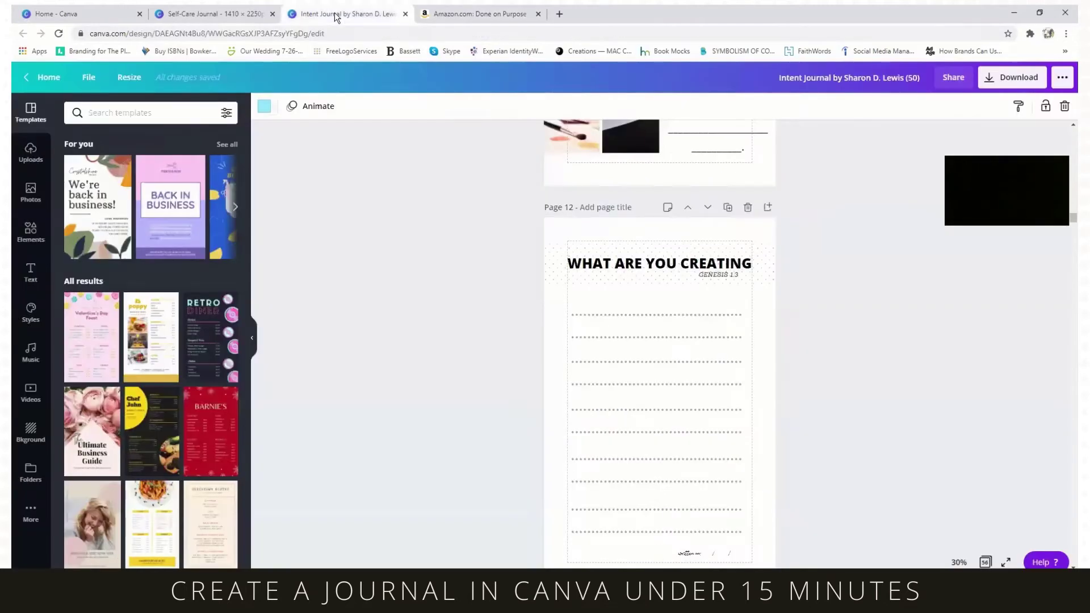
{"action": "left_click", "coordinate": [213, 14]}
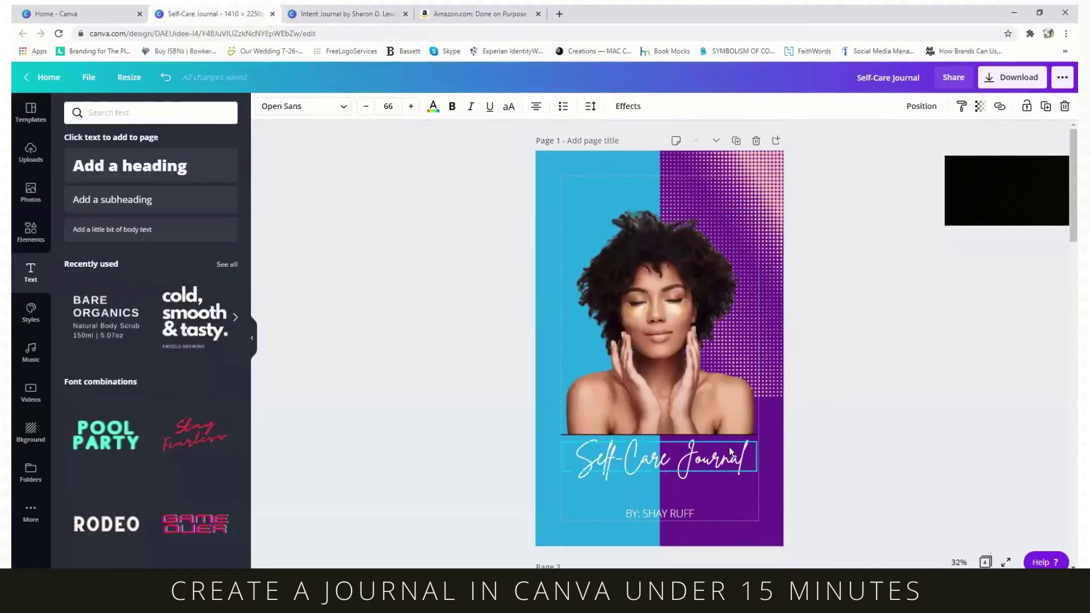
{"action": "scroll", "coordinate": [730, 447], "scroll_direction": "down", "scroll_amount": 3}
{"action": "scroll", "coordinate": [729, 448], "scroll_direction": "down", "scroll_amount": 2}
{"action": "scroll", "coordinate": [730, 447], "scroll_direction": "up", "scroll_amount": 5}
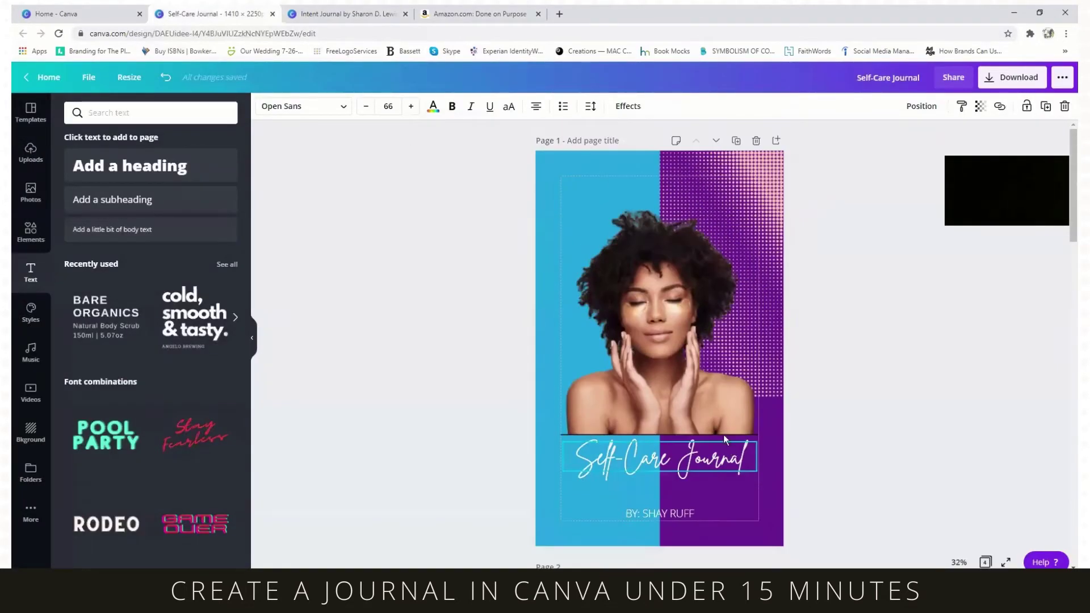